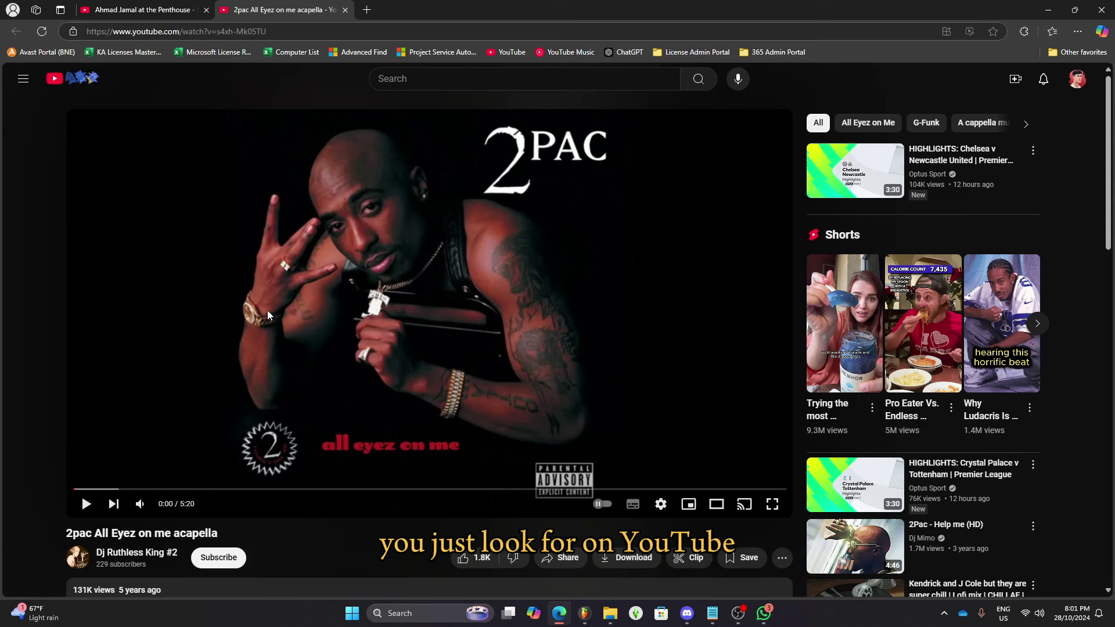
- Listen to part of the "2pac All Eyez on me acapella" video from about 0:38 and pause it
left_click(240, 338)
left_click(159, 489)
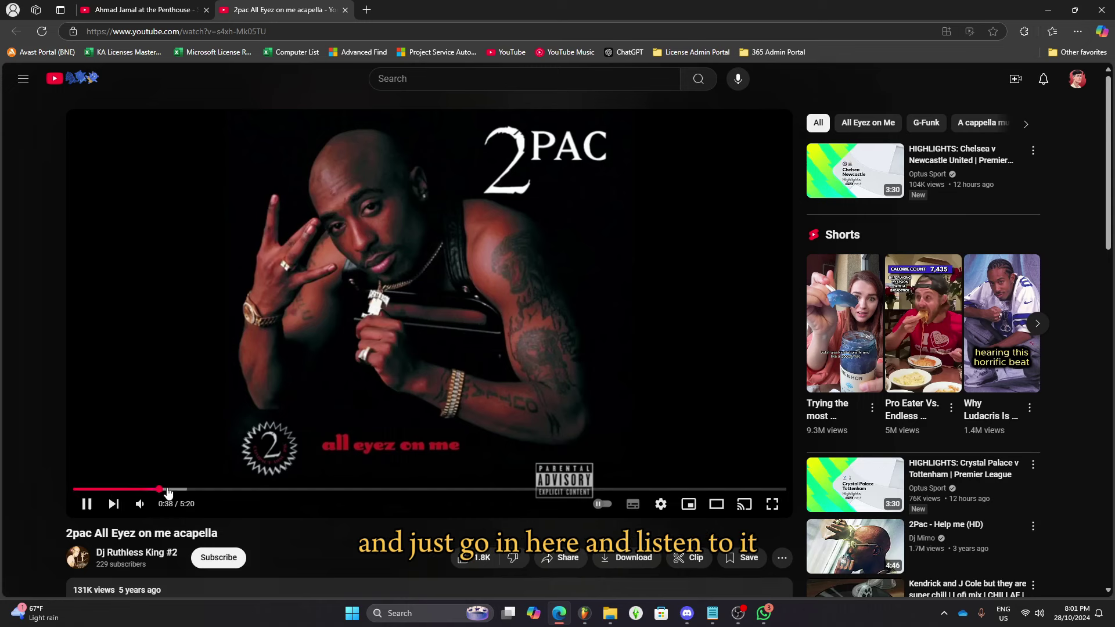
left_click(459, 298)
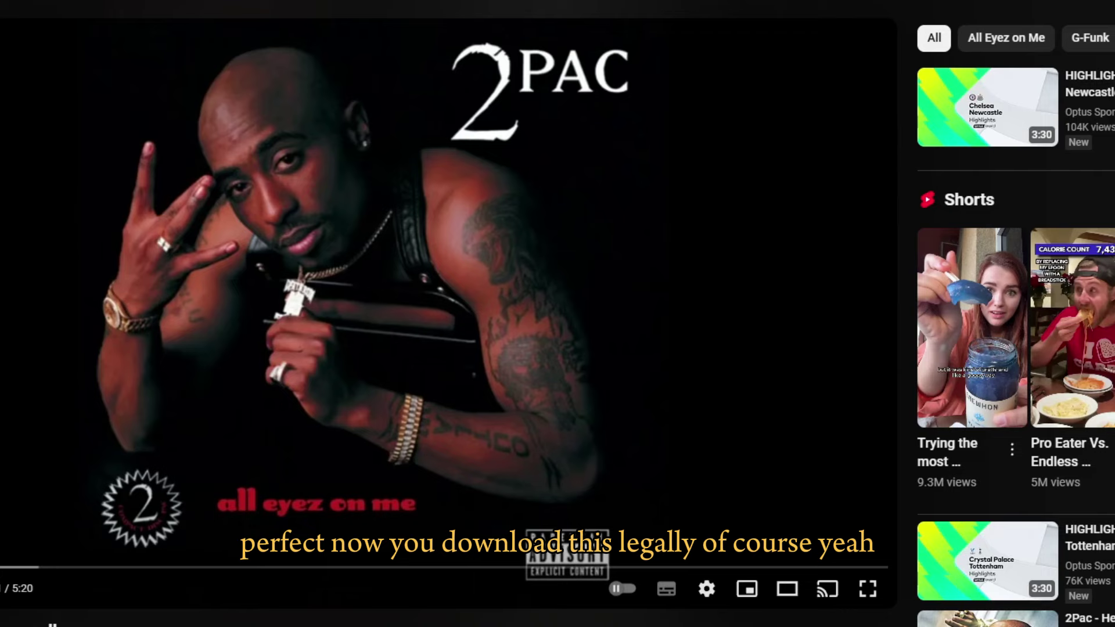
scroll(316, 102, "down", 1)
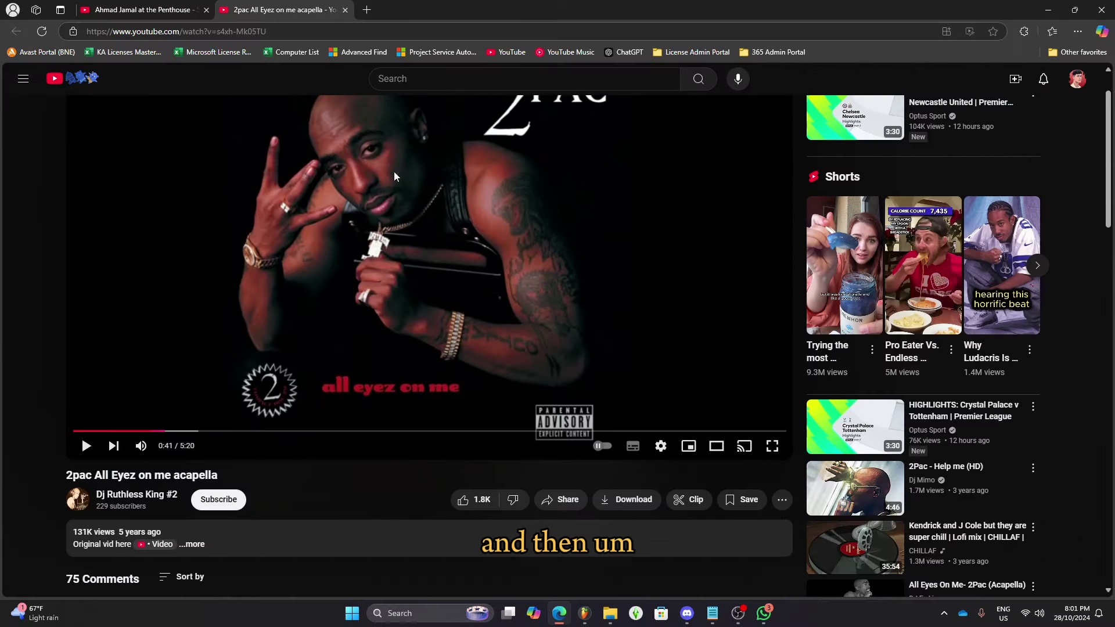
- Switch to FL Studio, solo the acapella on Track 3 and open the tempo tapper
left_click(585, 613)
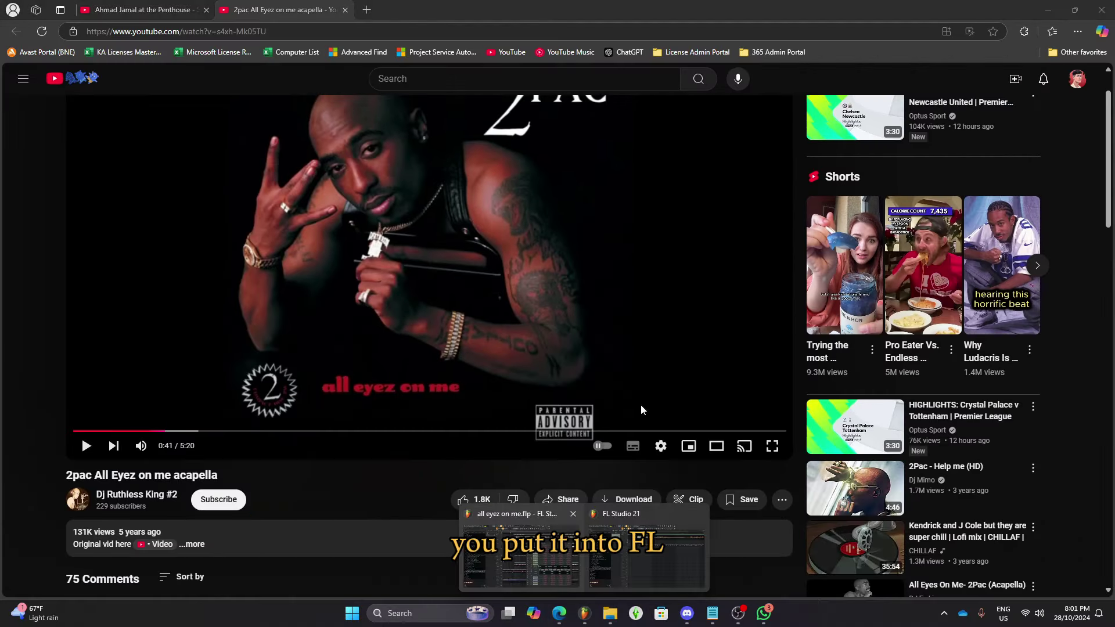
left_click(671, 580)
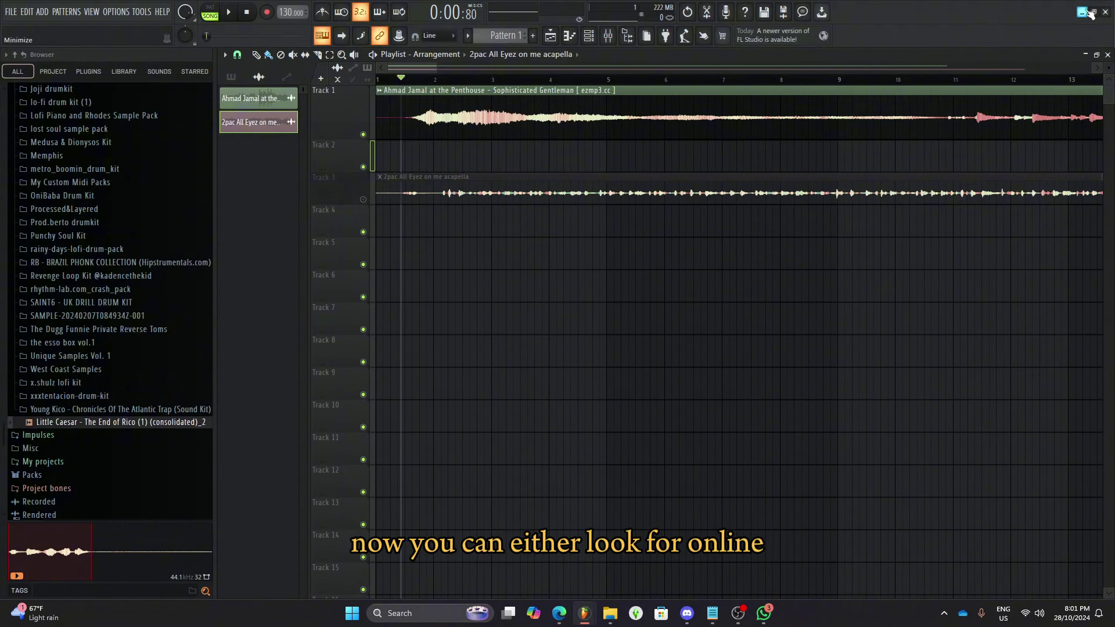
right_click(366, 200)
right_click(292, 13)
left_click(414, 22)
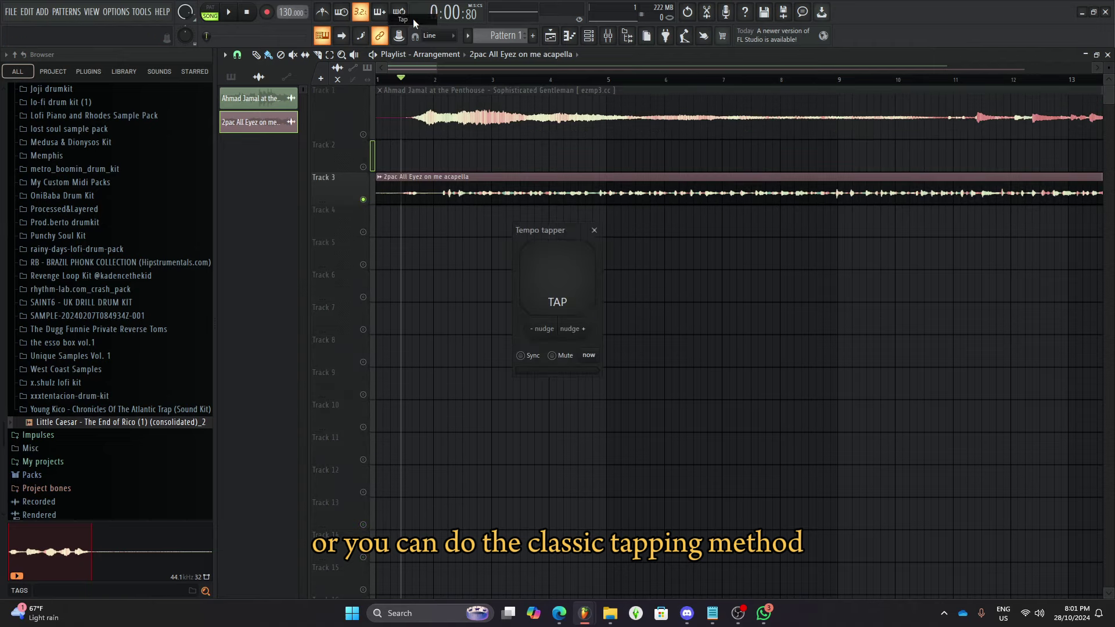
- Play the acapella and tap along to its beat to set the project tempo to 93 BPM, closing the tempo tapper
key("space")
left_click(559, 285)
left_click(559, 286)
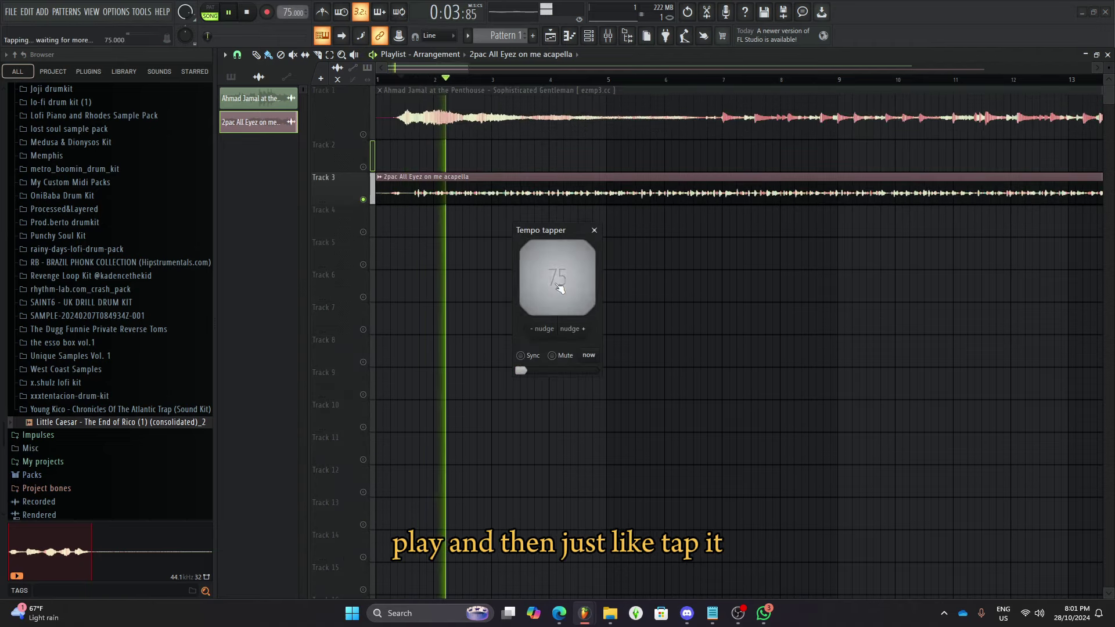
left_click(559, 286)
left_click(559, 286)
left_click(558, 286)
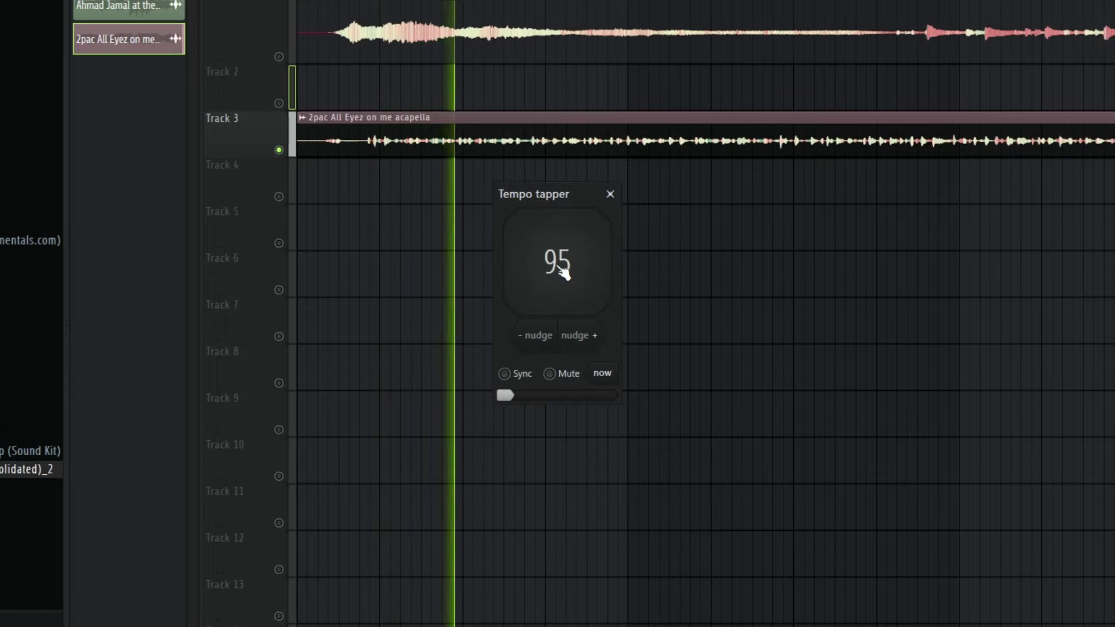
left_click(563, 274)
left_click(563, 274)
left_click(610, 194)
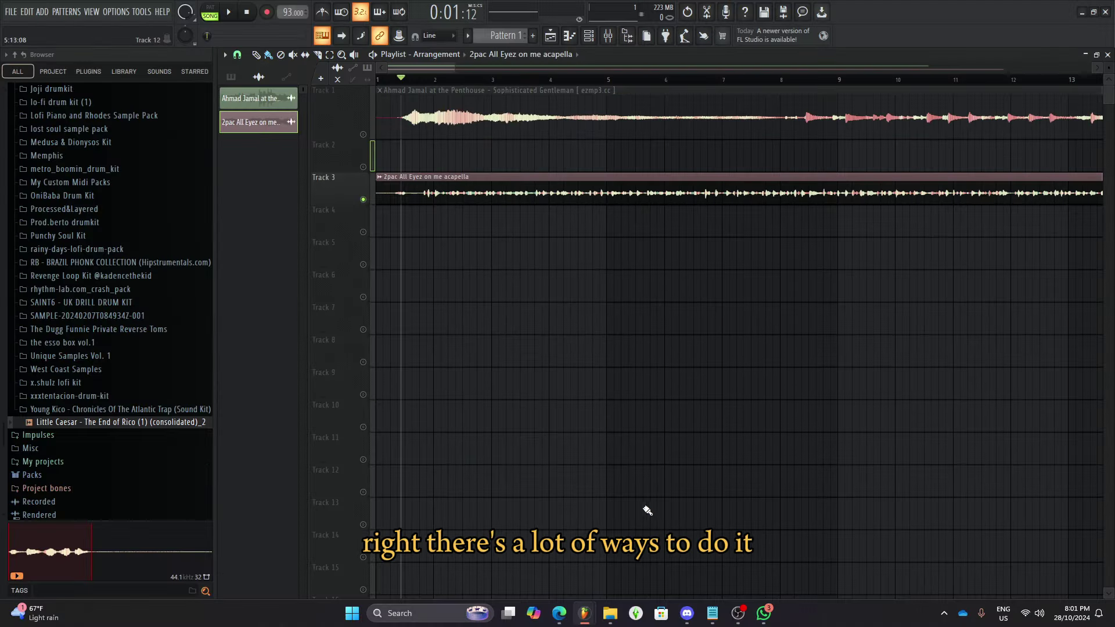
- Switch to the browser and look through the acapella video's comments for the song's exact BPM
left_click(559, 615)
scroll(434, 357, "down", 7)
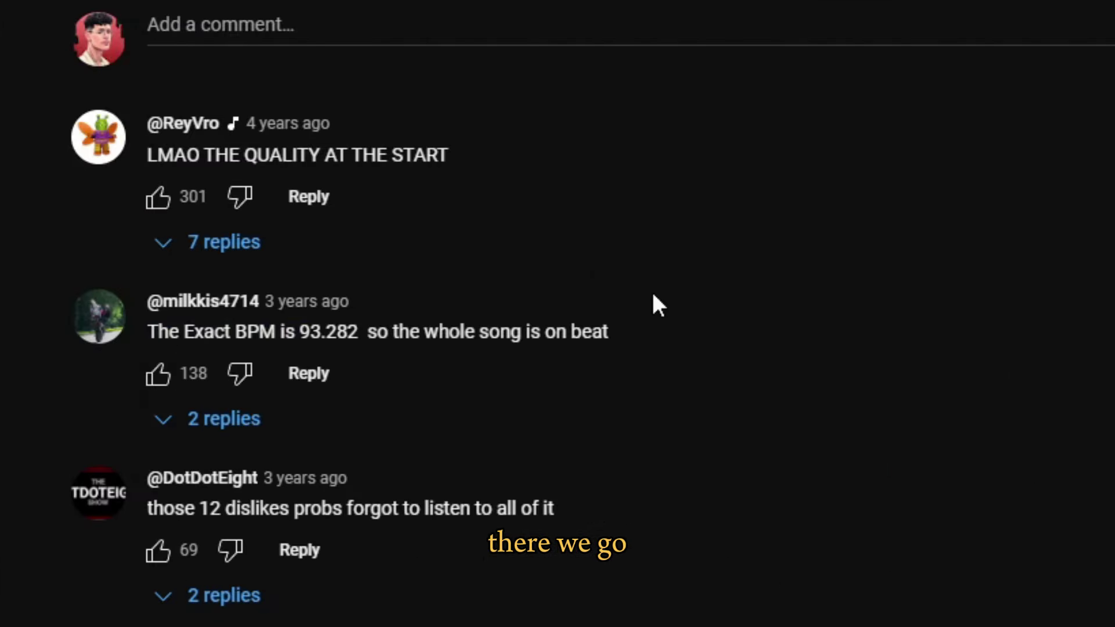
left_click_drag(99, 331, 285, 331)
left_click_drag(584, 335, 705, 335)
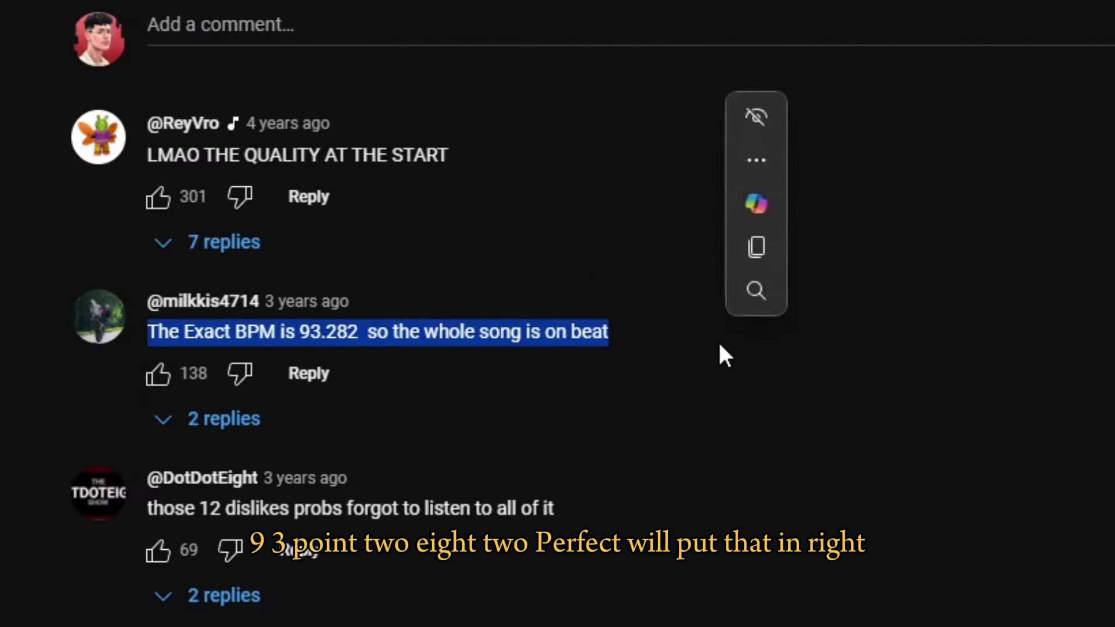
left_click(718, 343)
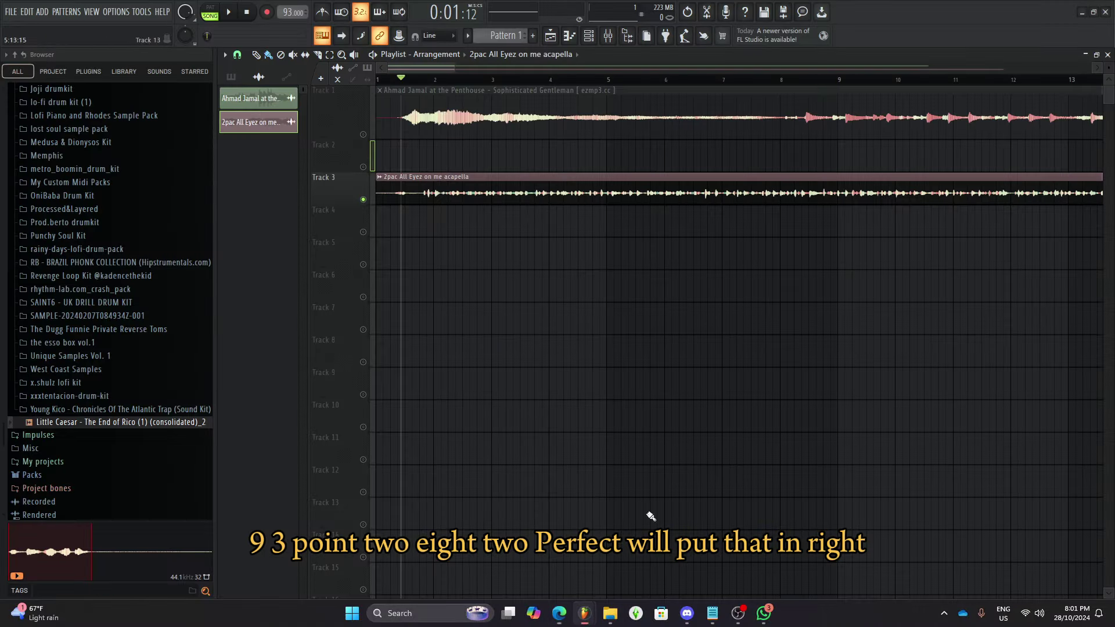
- Return to FL Studio and fit the acapella clip on Track 3 to a tempo of 93.282 BPM
left_click(585, 616)
left_click(382, 183)
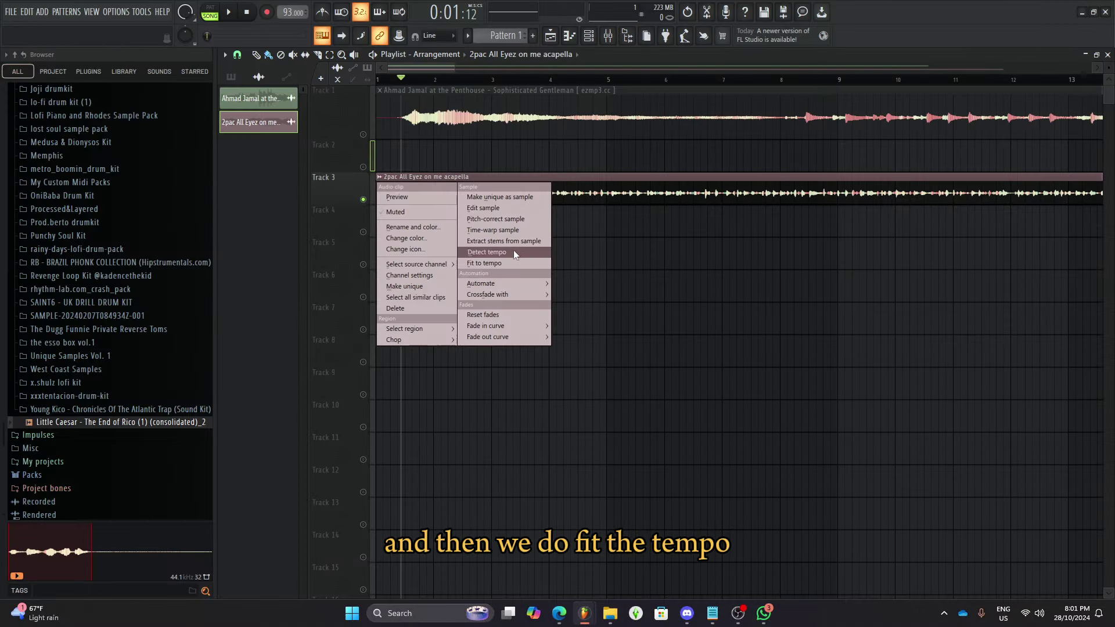
left_click(513, 264)
left_click(568, 423)
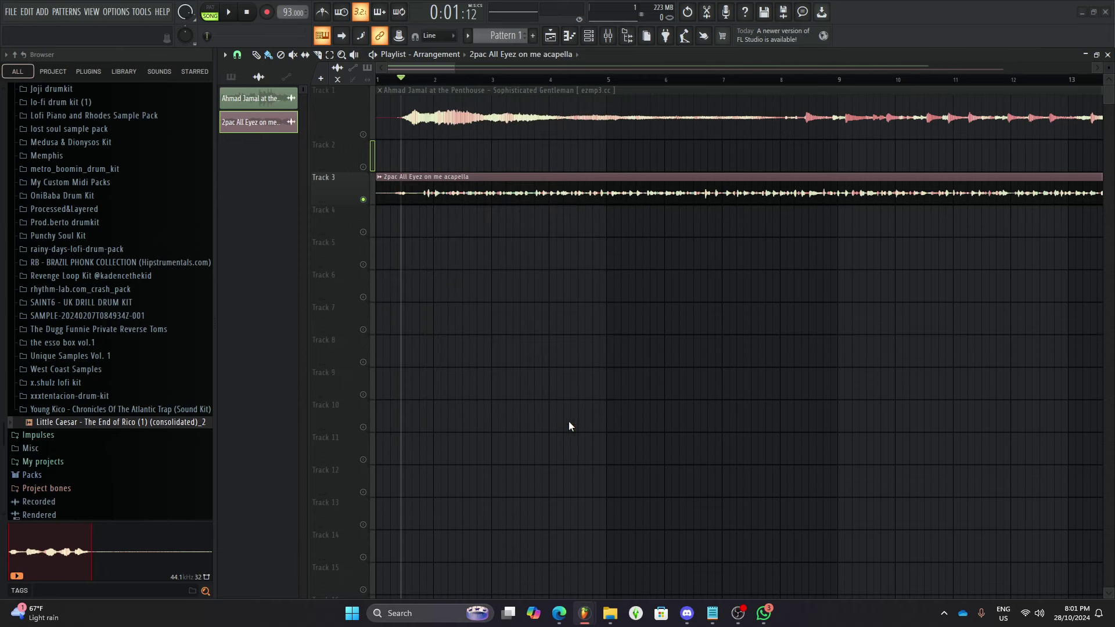
type("93.282")
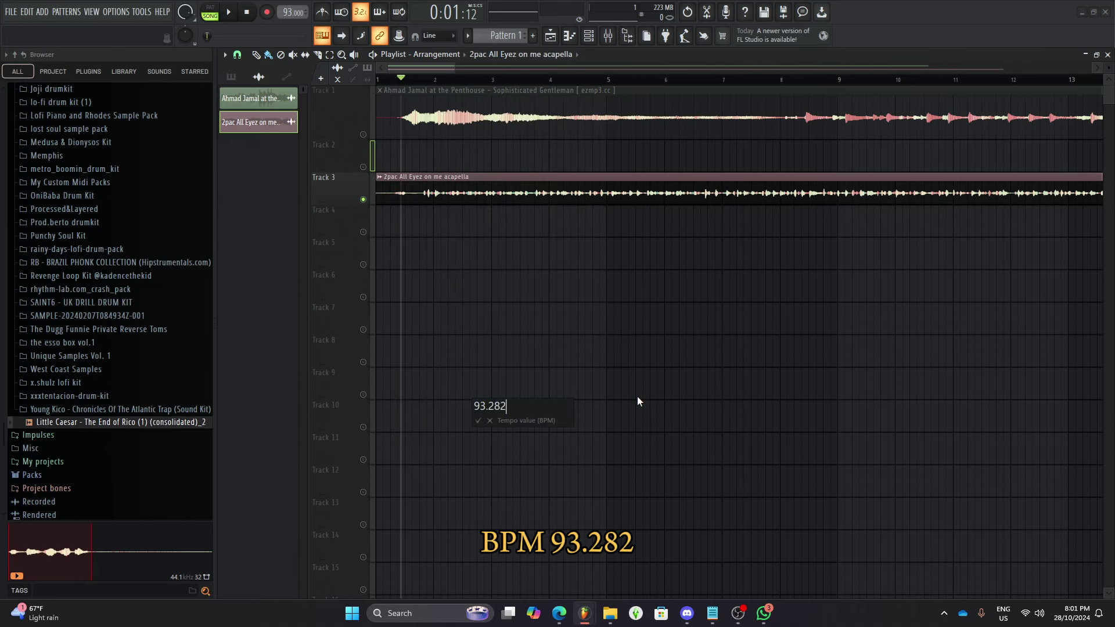
key("Return")
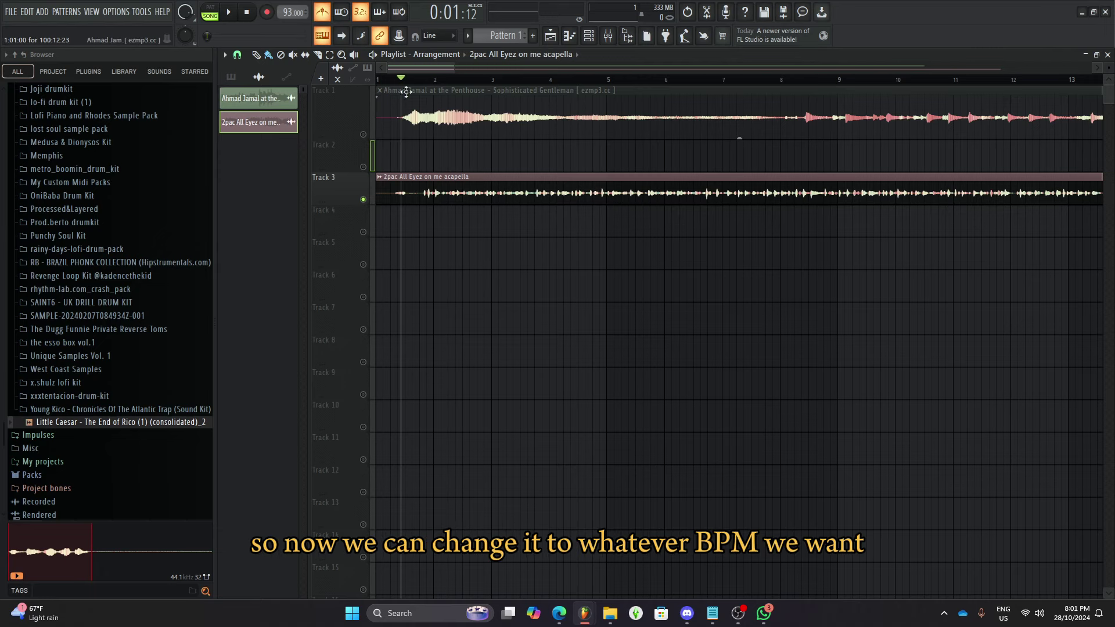
- Set the project tempo to 80 BPM and restretch all channels
left_click_drag(289, 12, 289, 20)
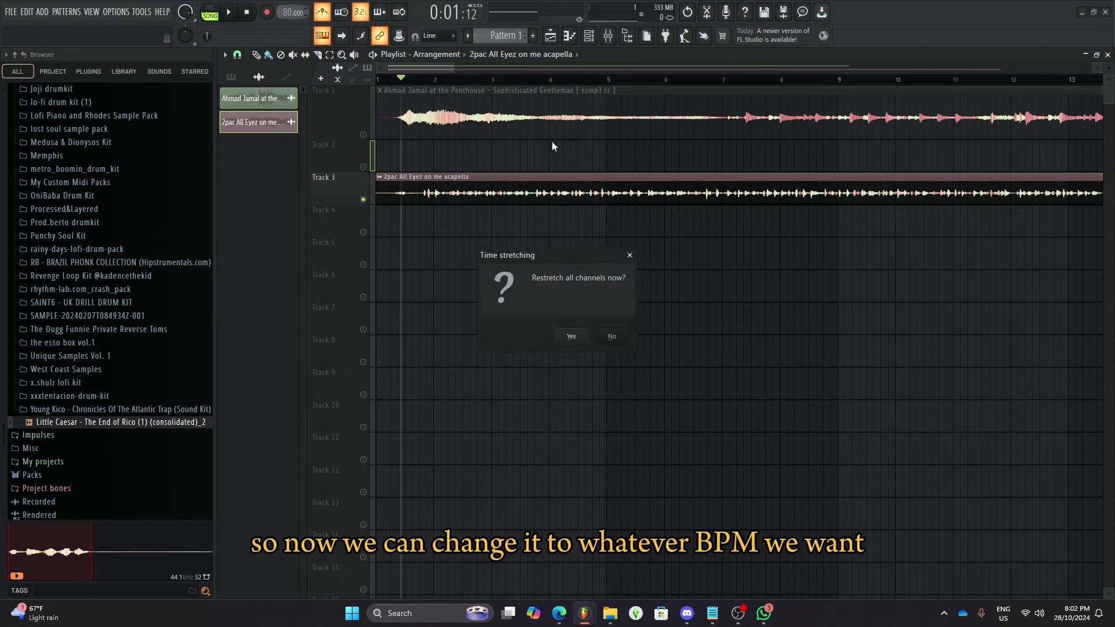
left_click(571, 337)
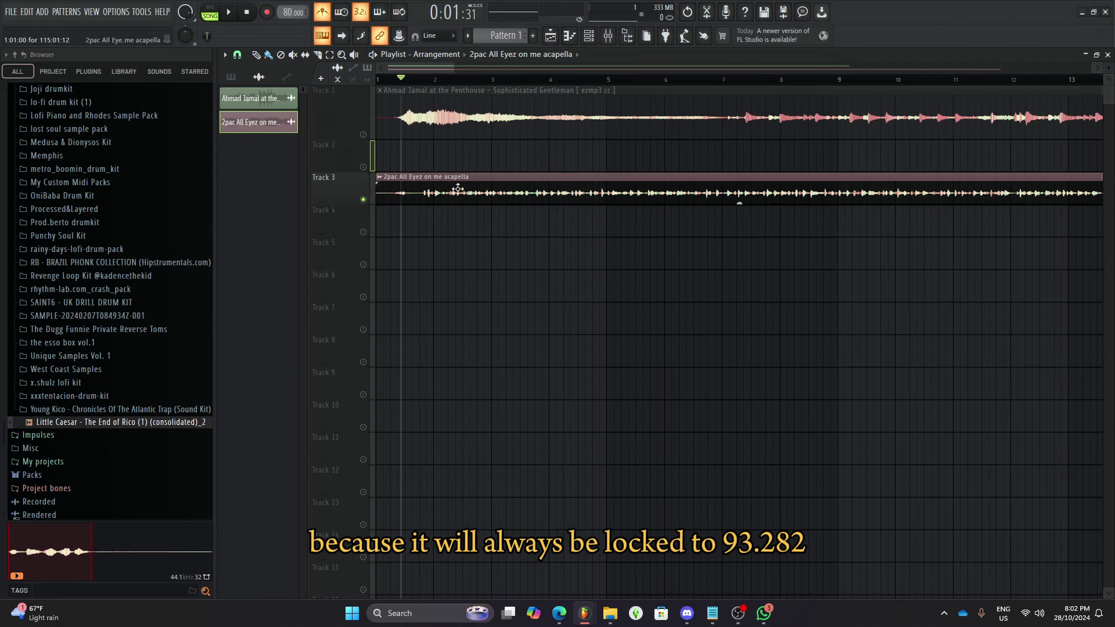
- Nudge the acapella clip on Track 3 slightly after bar 1 and play it against the metronome to check its timing
scroll(369, 234, "up", 6)
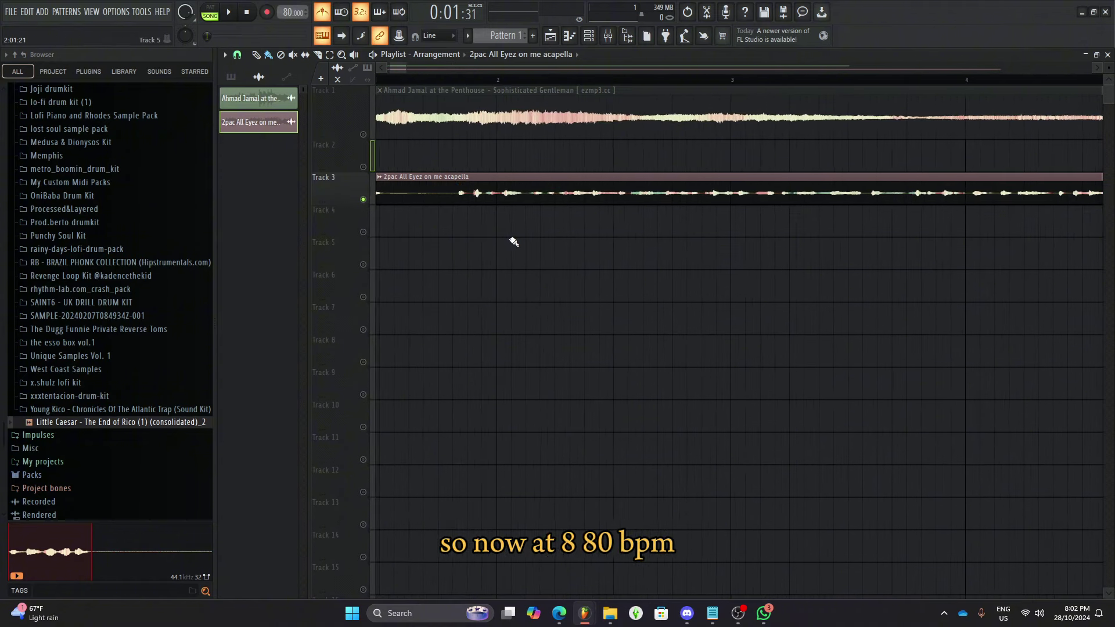
key("space")
key("space")
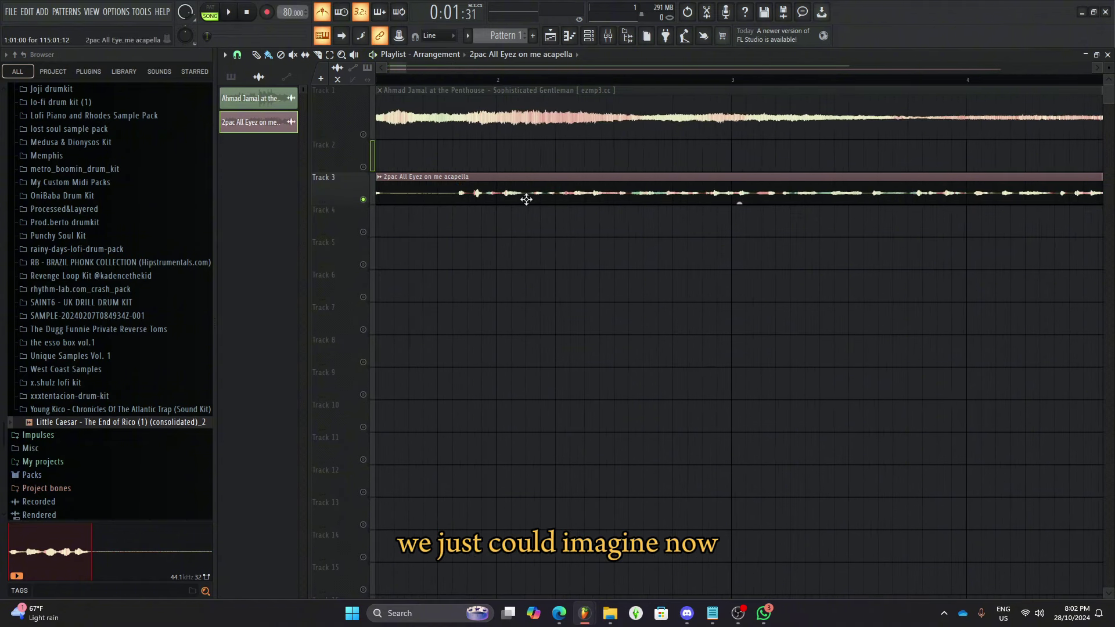
key("space")
scroll(523, 196, "up", 2)
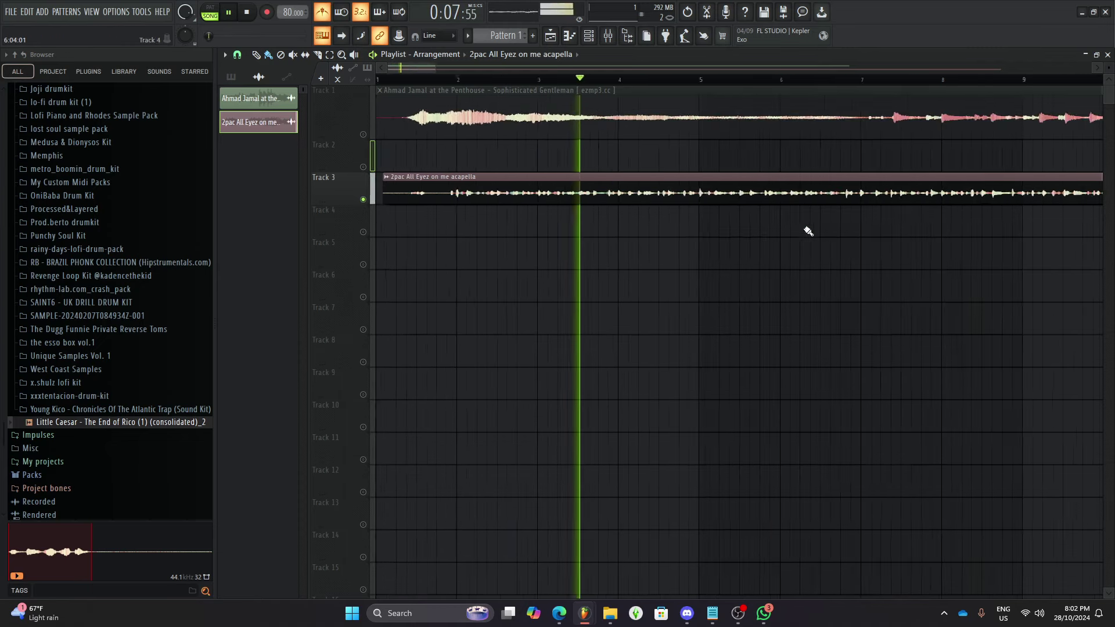
scroll(639, 235, "down", 3)
scroll(482, 250, "down", 3)
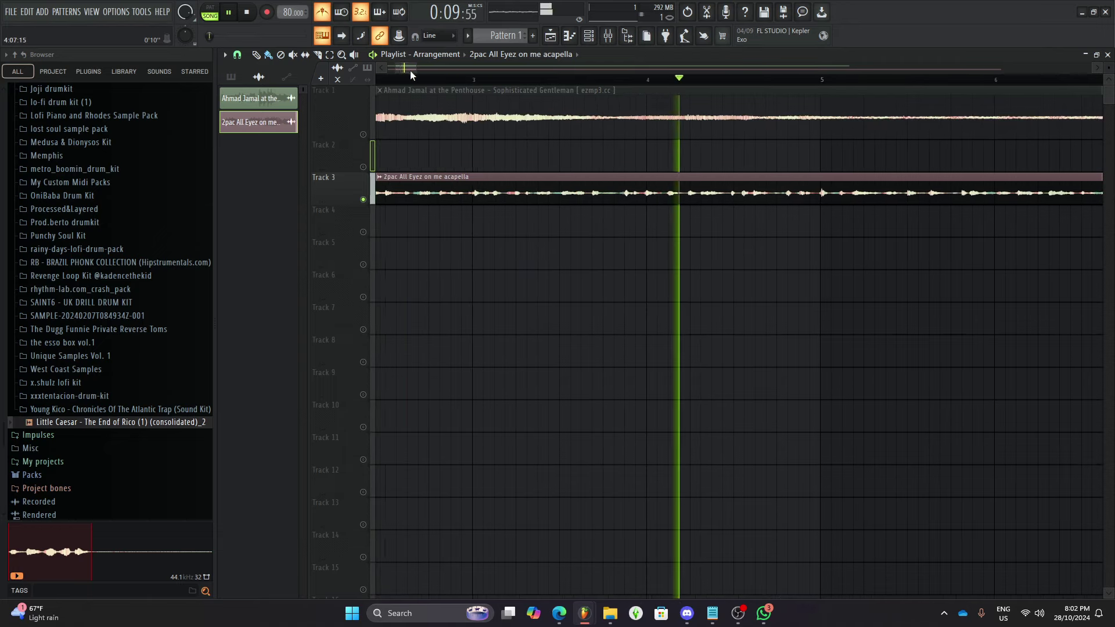
key("space")
scroll(407, 227, "down", 3)
scroll(401, 197, "up", 5)
left_click_drag(397, 69, 383, 75)
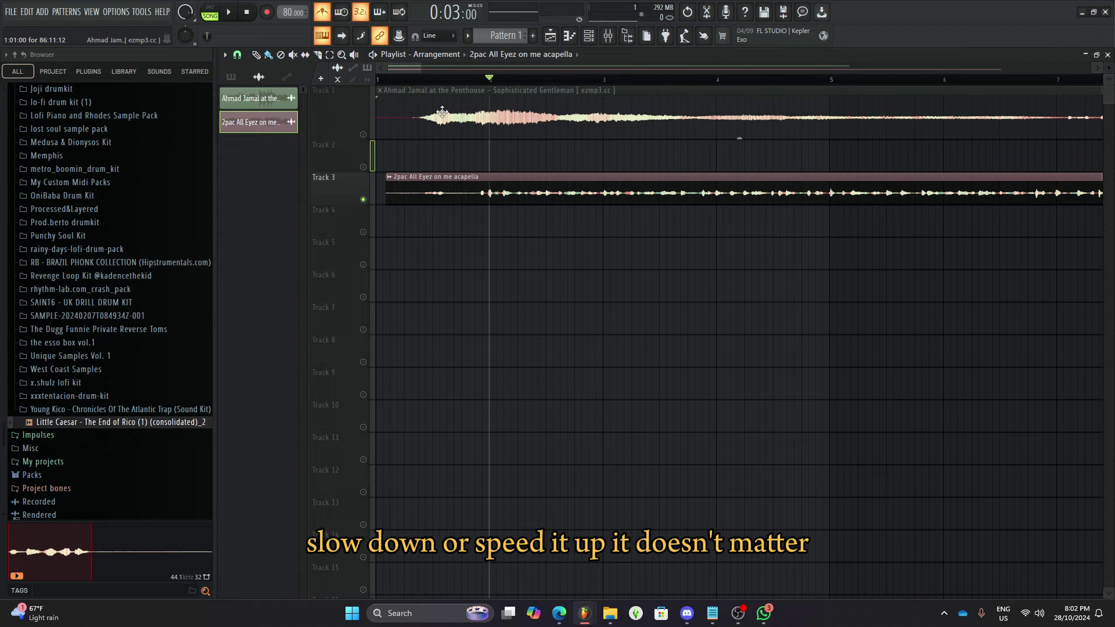
- Switch to the browser's Ahmad Jamal video and enter "chill lofi samples" as the YouTube search text
mouse_move(559, 614)
left_click(559, 554)
scroll(380, 218, "up", 3)
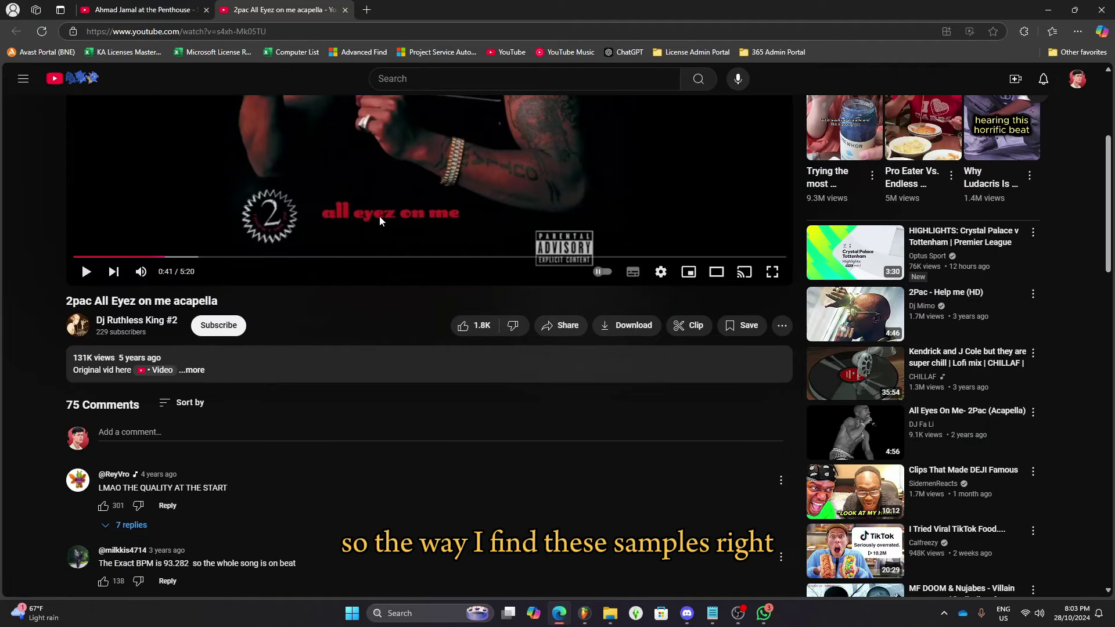
left_click(153, 7)
left_click(448, 76)
type("c")
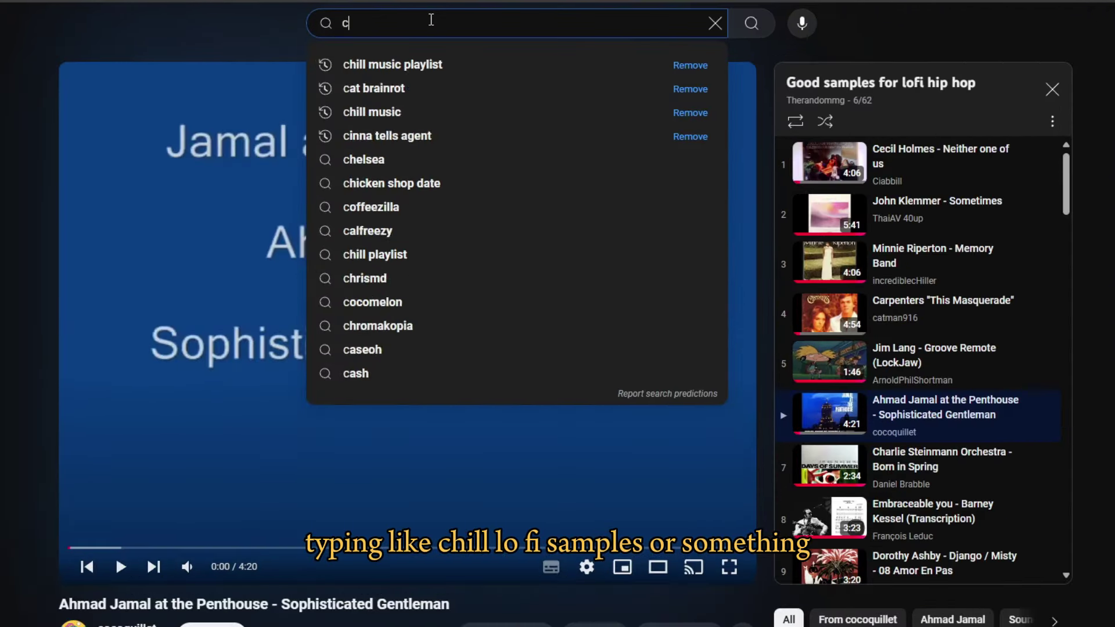
type("hill lofi s")
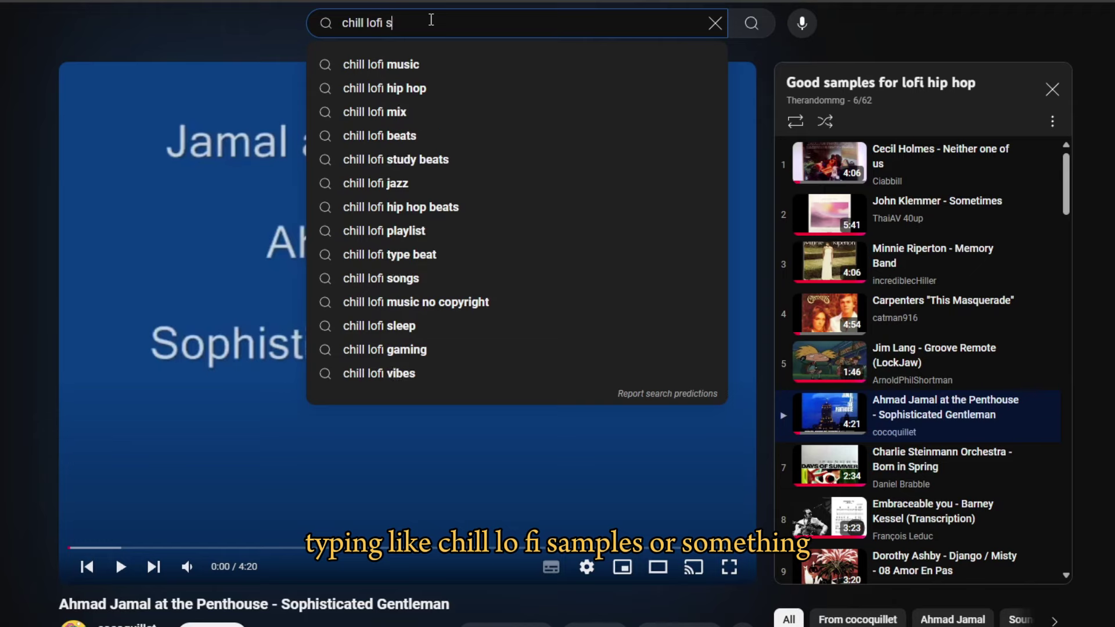
type("amples")
key("Escape")
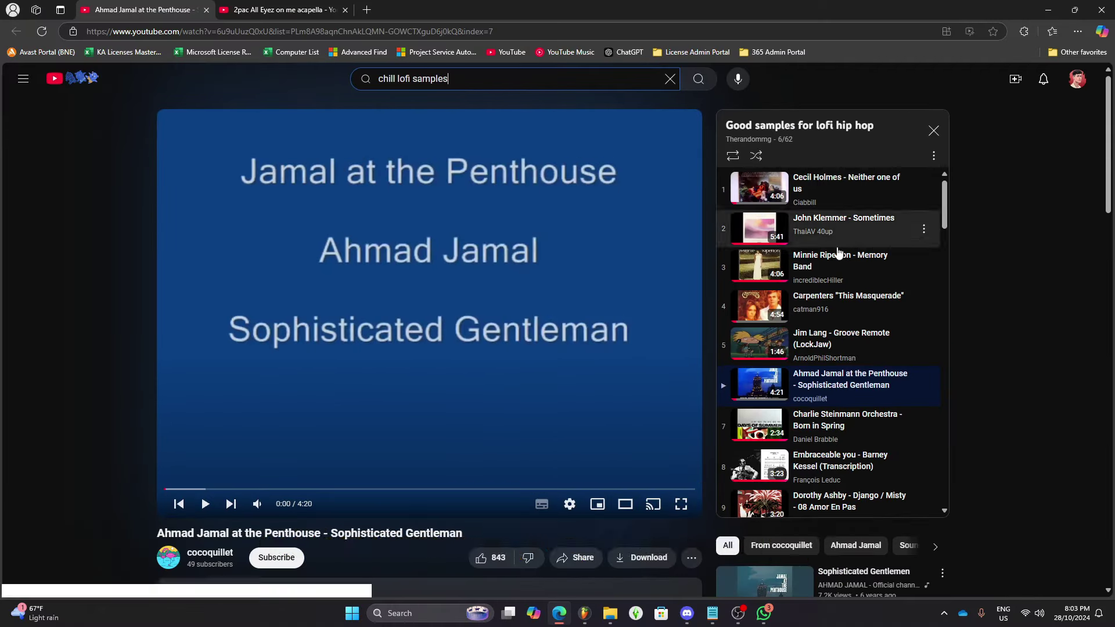
- Listen to the opening of "Ahmad Jamal at the Penthouse - Sophisticated Gentleman", skipping ahead to about 0:20, and pause it
left_click(371, 260)
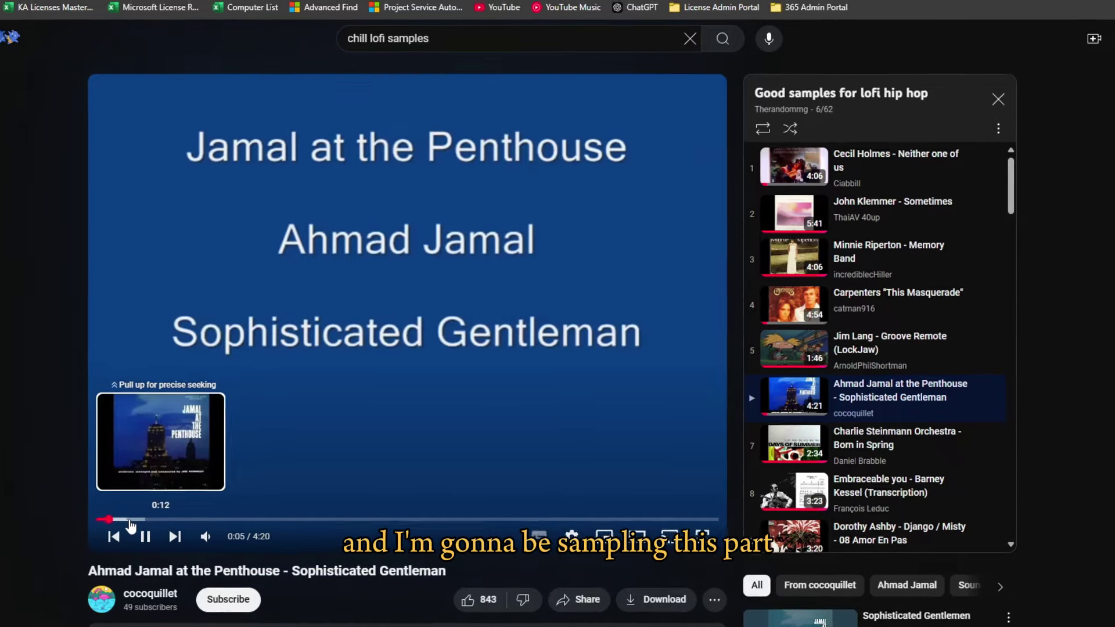
left_click(130, 521)
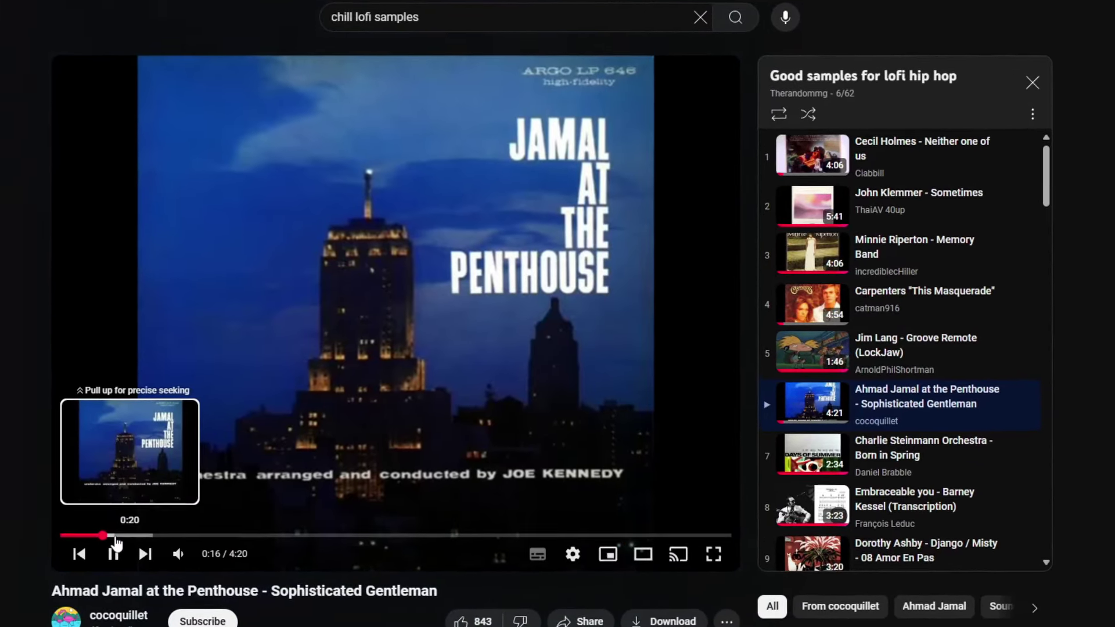
left_click(115, 537)
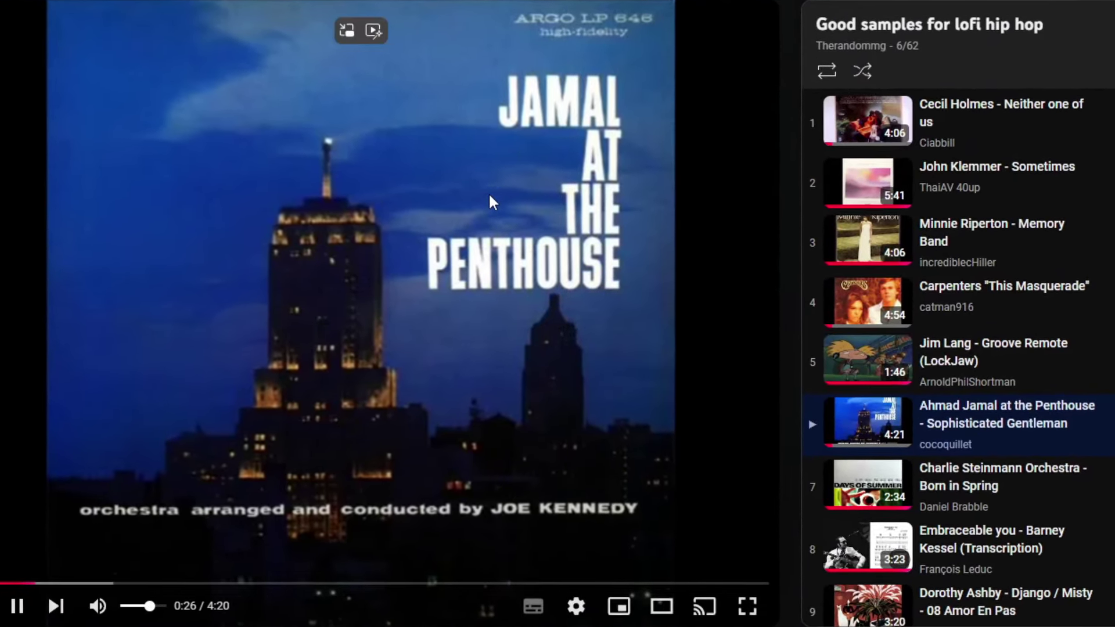
left_click(472, 203)
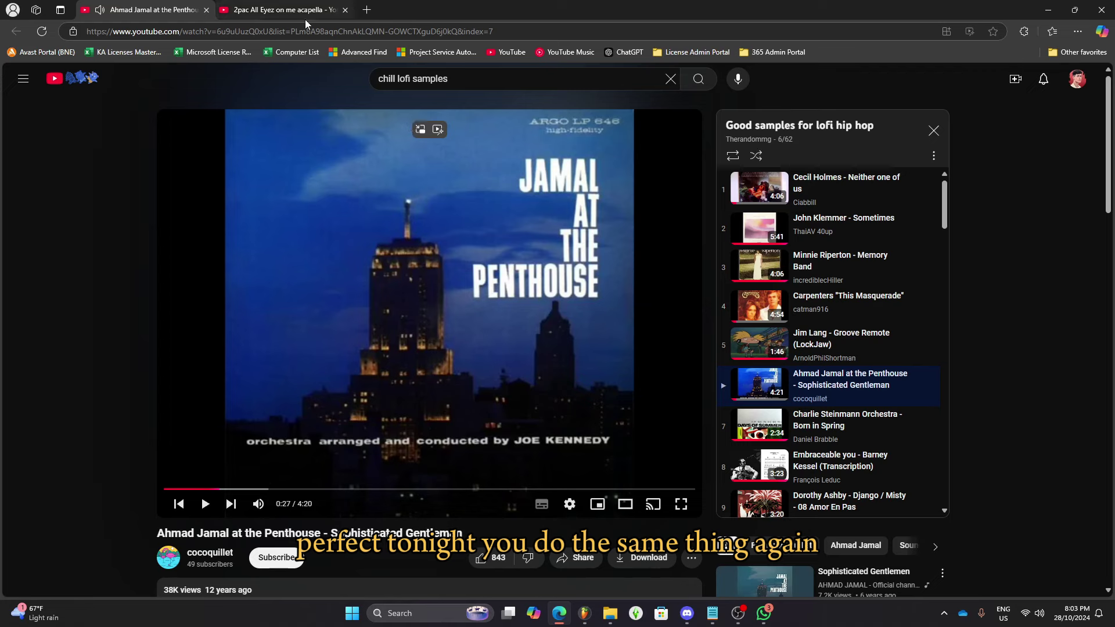
mouse_move(305, 19)
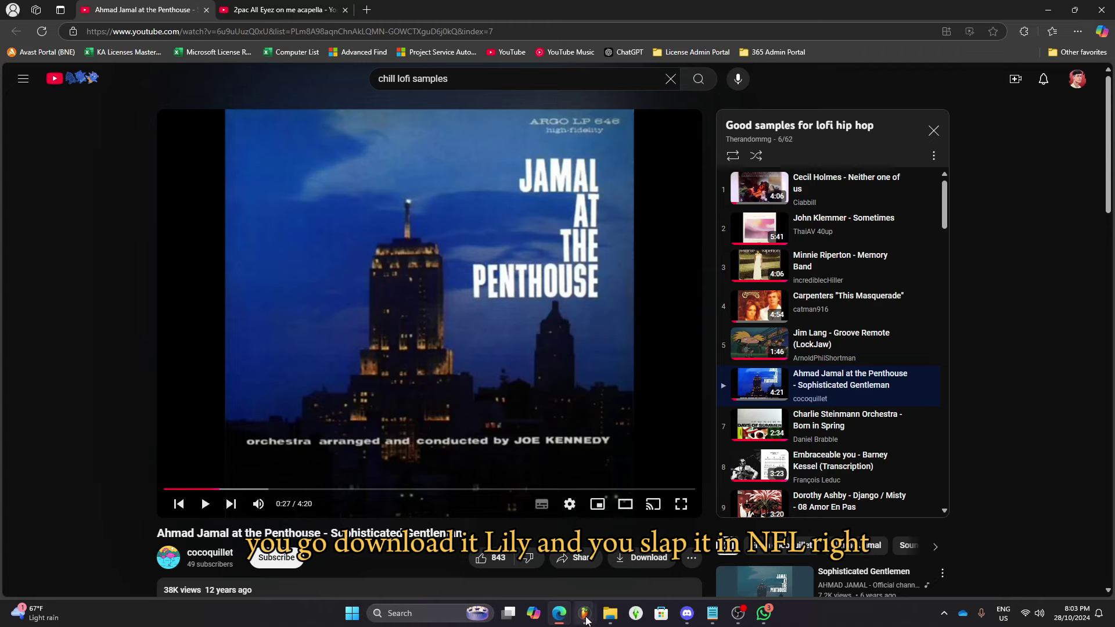
- Check the comments of the Sophisticated Gentleman video for the song's BPM
left_click(585, 616)
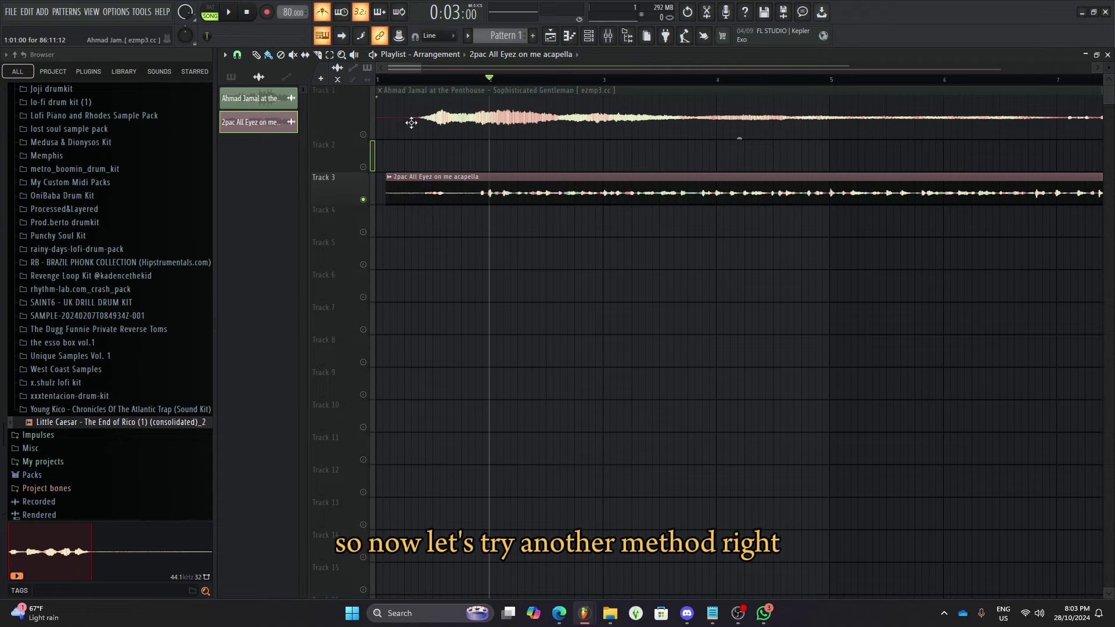
key("alt+Tab")
scroll(504, 361, "down", 10)
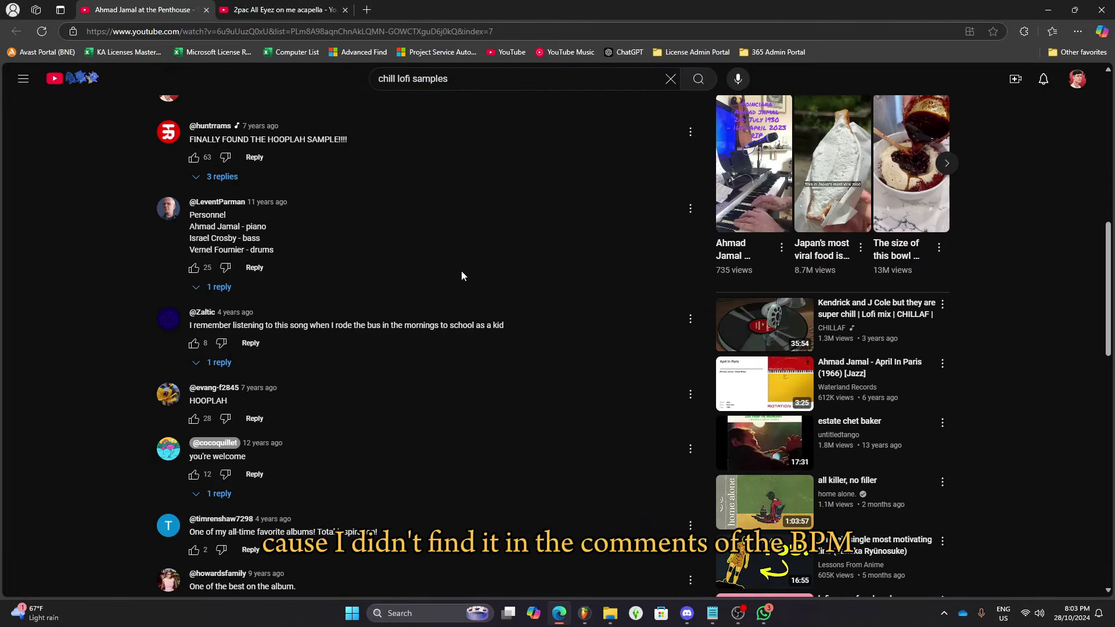
scroll(468, 274, "up", 8)
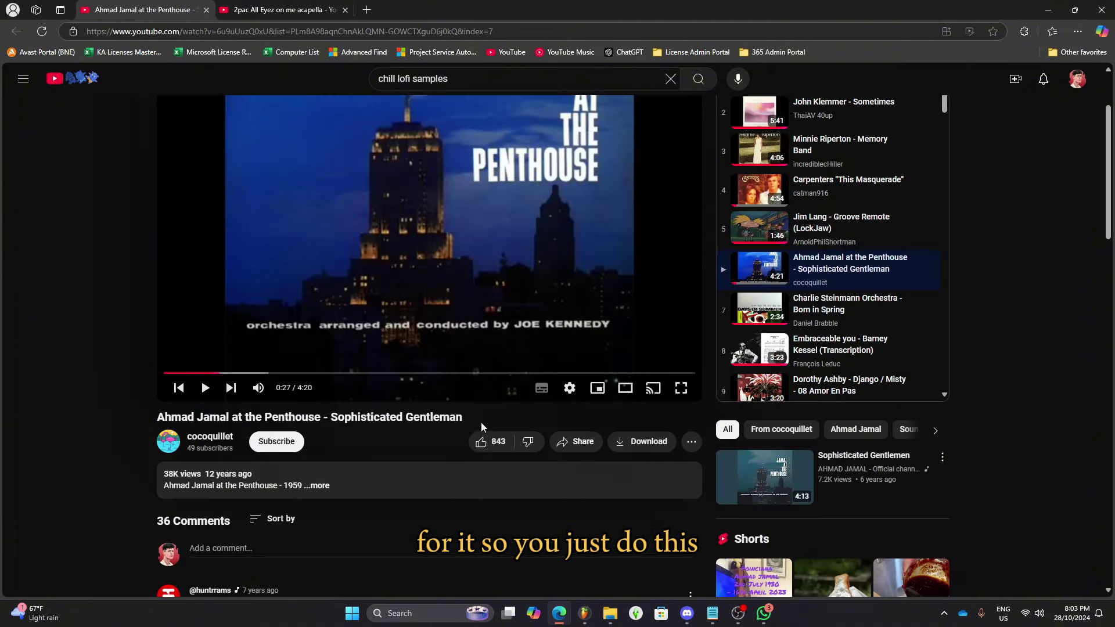
- Search the web in a new tab for "Ahmad Jamal at the Penthouse - Sophisticated Gentleman bpm" and read the tempo listed by the sources
left_click_drag(481, 428, 158, 419)
key("ctrl+c")
key("ctrl+t")
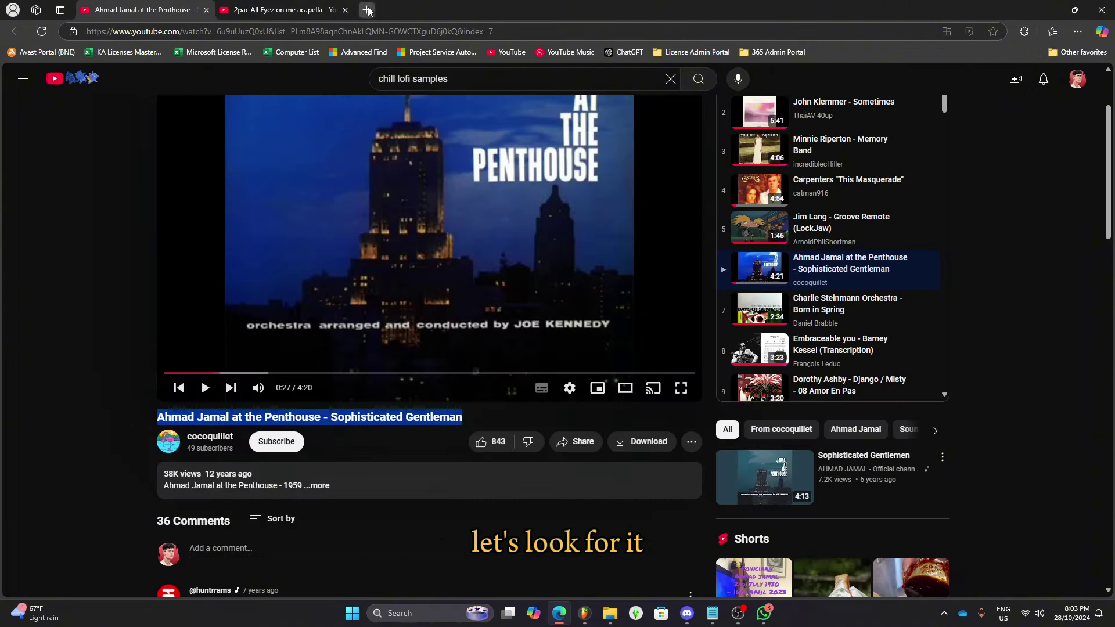
key("ctrl+v")
type("bpm")
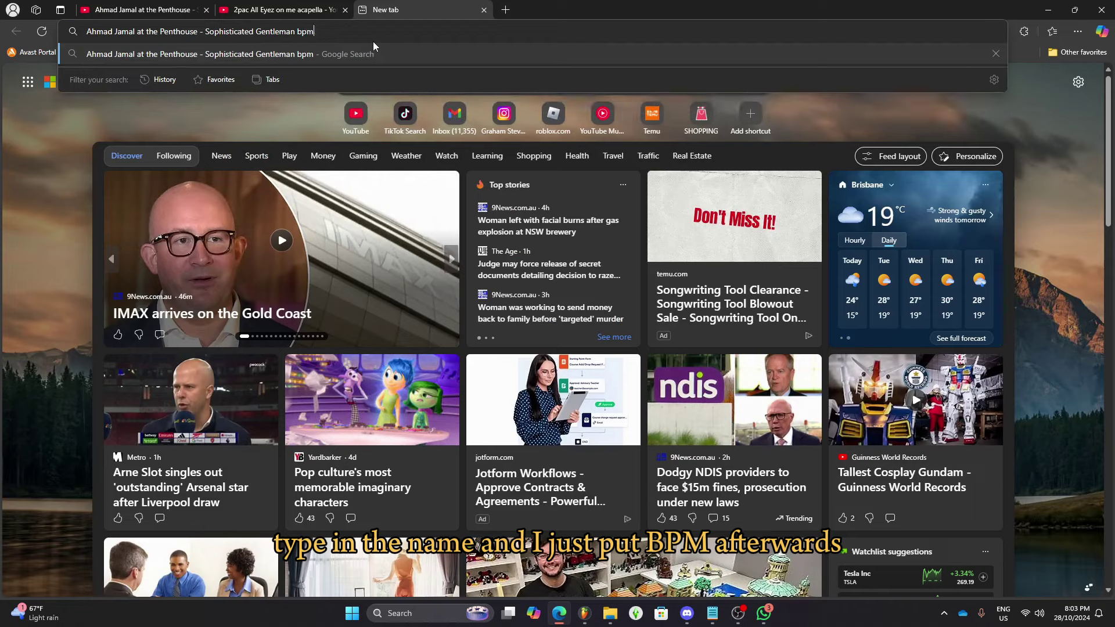
key("Return")
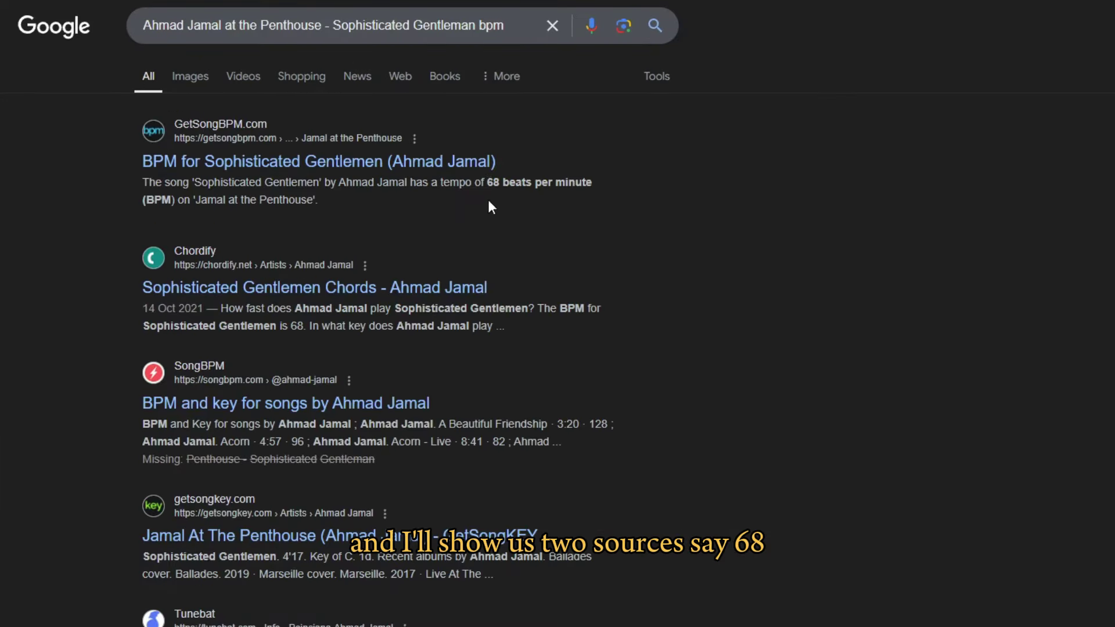
left_click_drag(388, 205, 434, 205)
left_click_drag(568, 313, 591, 315)
left_click(839, 318)
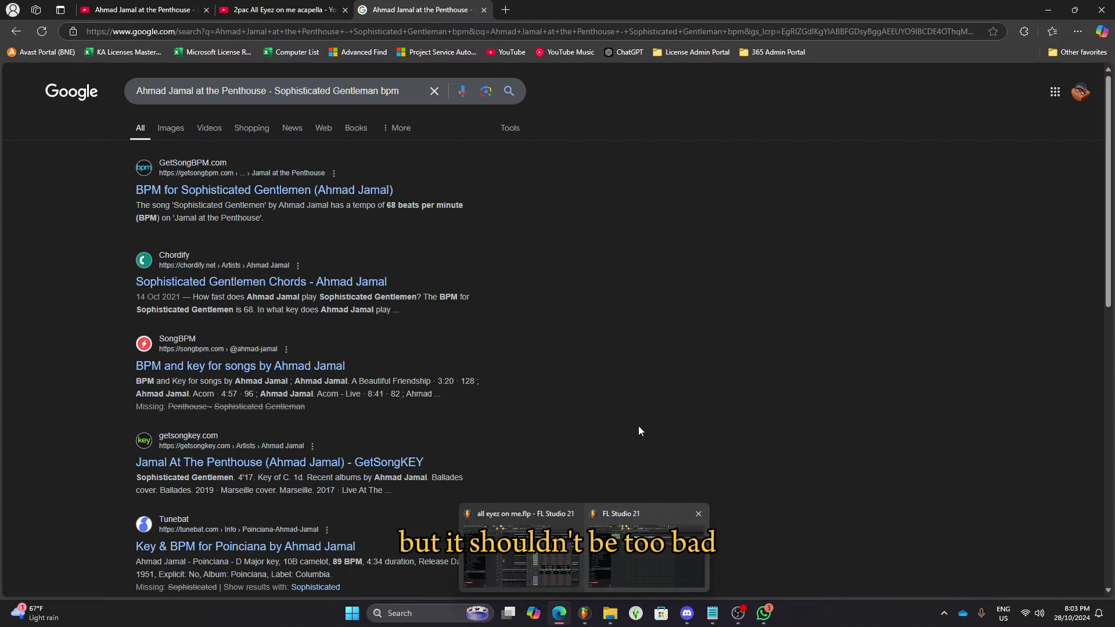
- Switch to the all eyez on me project in FL Studio and fit the Ahmad Jamal clip to tempo with a typed-in 68 BPM
mouse_move(585, 614)
left_click(652, 561)
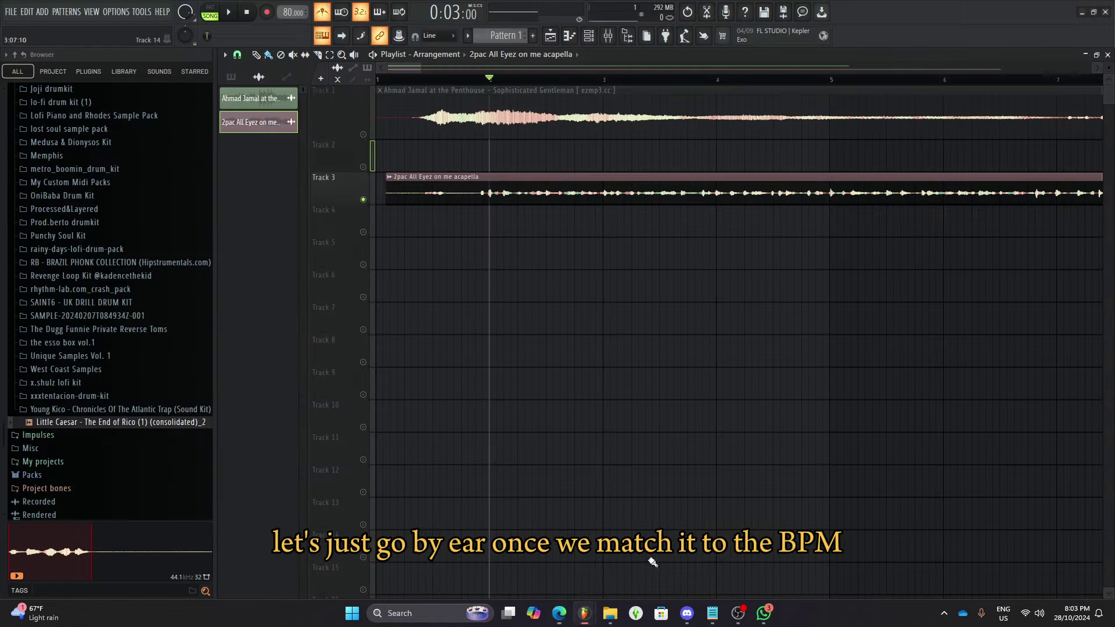
left_click(384, 94)
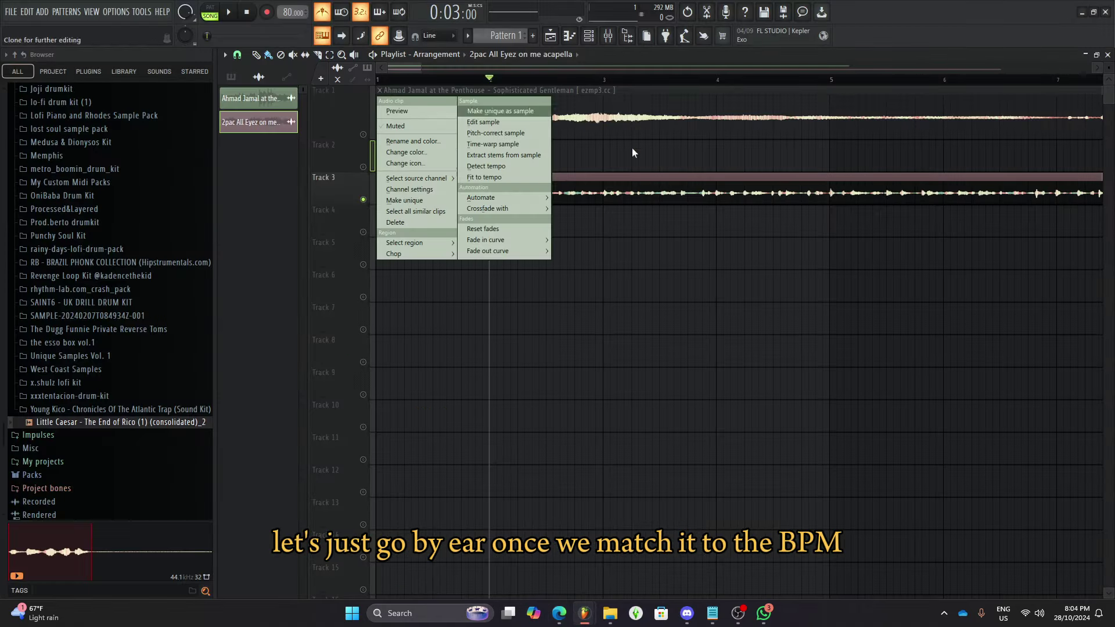
left_click(511, 180)
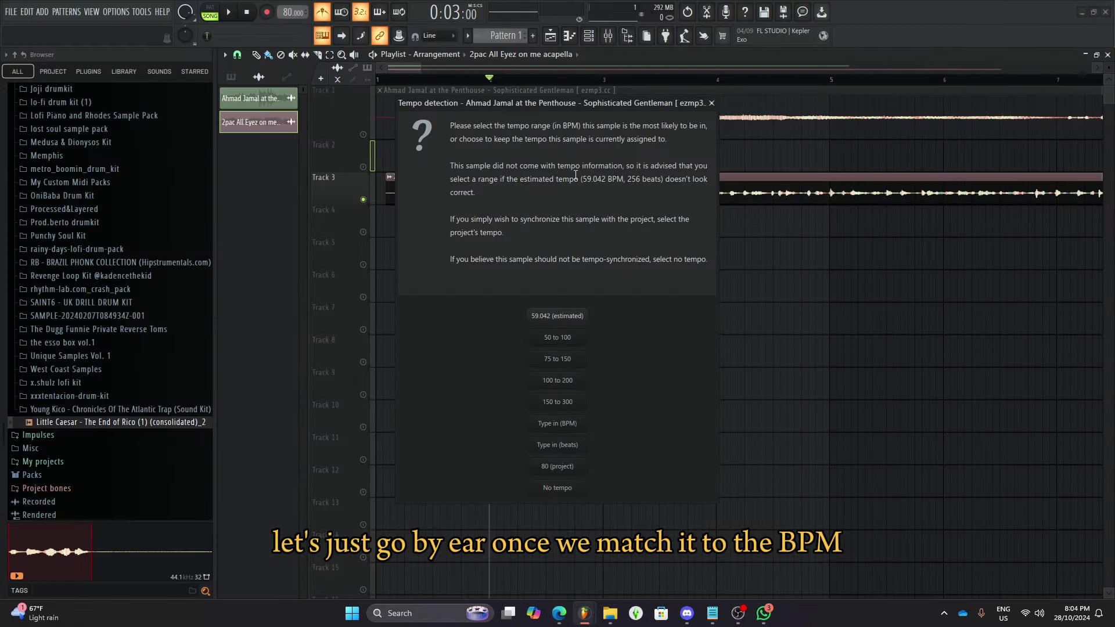
left_click(575, 426)
type("68")
key("Return")
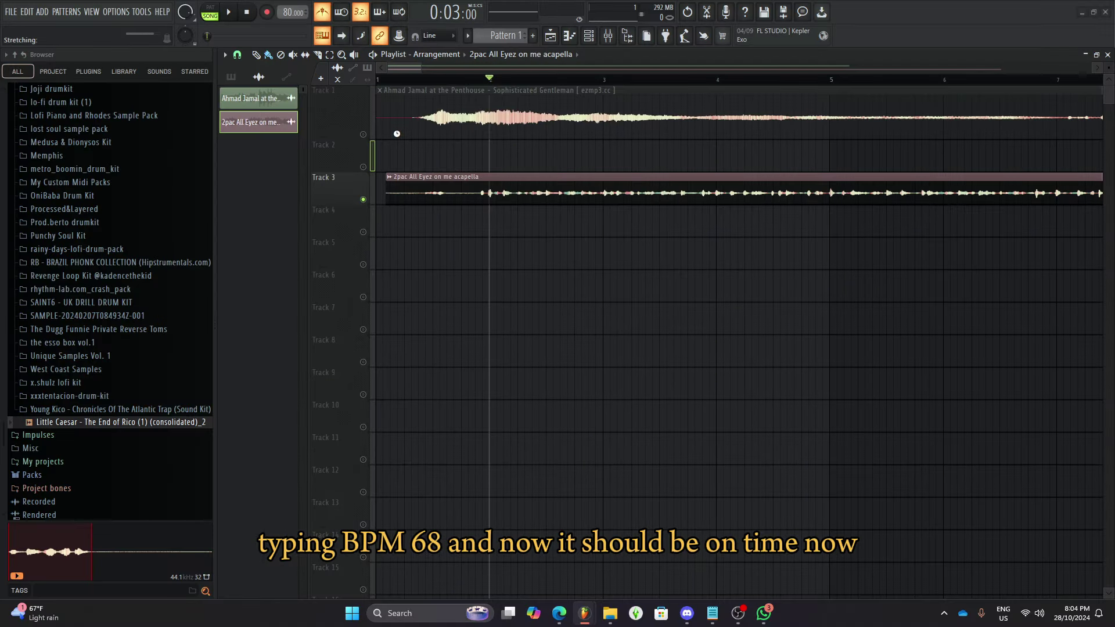
- Solo Track 1 and play the Ahmad Jamal sample from about bar 6 against the metronome to check its timing
right_click(363, 135)
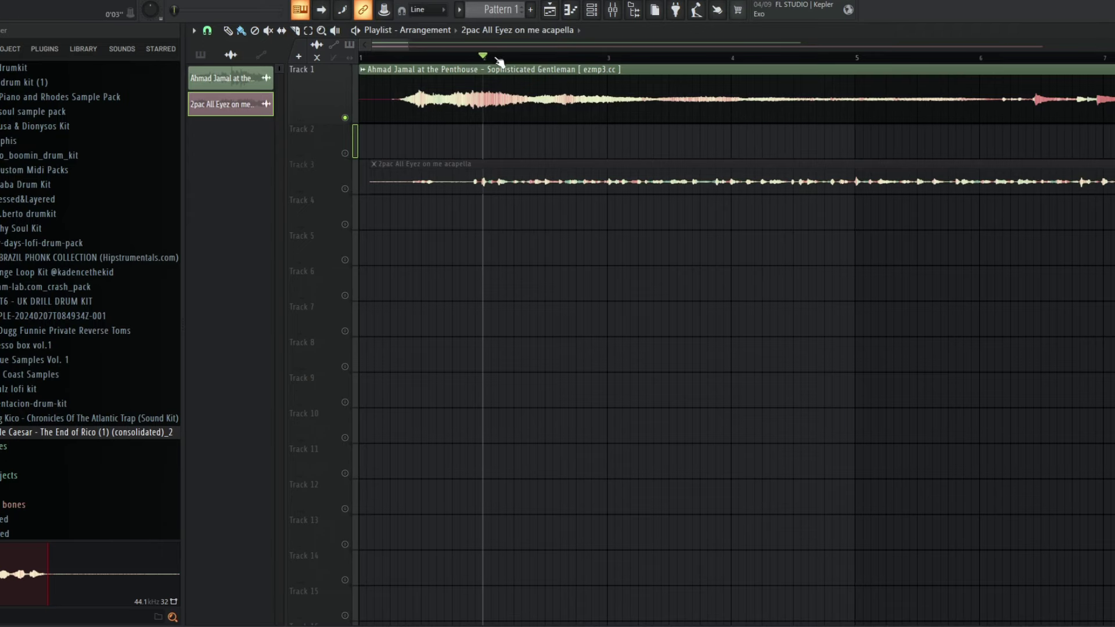
left_click_drag(498, 61, 571, 60)
scroll(626, 104, "down", 5)
scroll(596, 78, "up", 4)
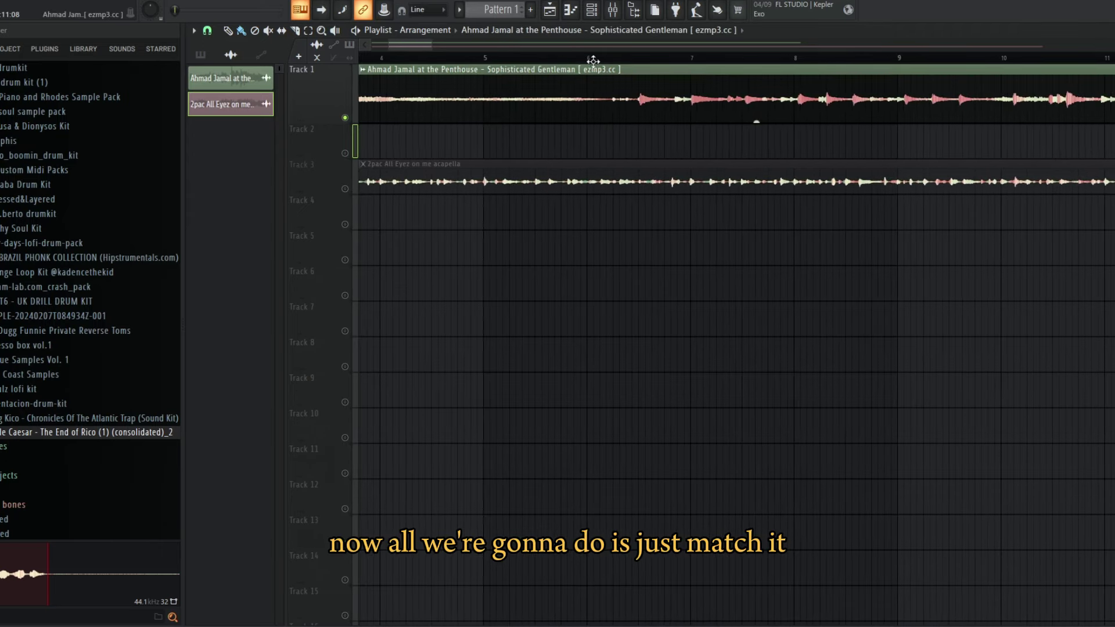
left_click(596, 59)
key("space")
scroll(651, 117, "up", 5)
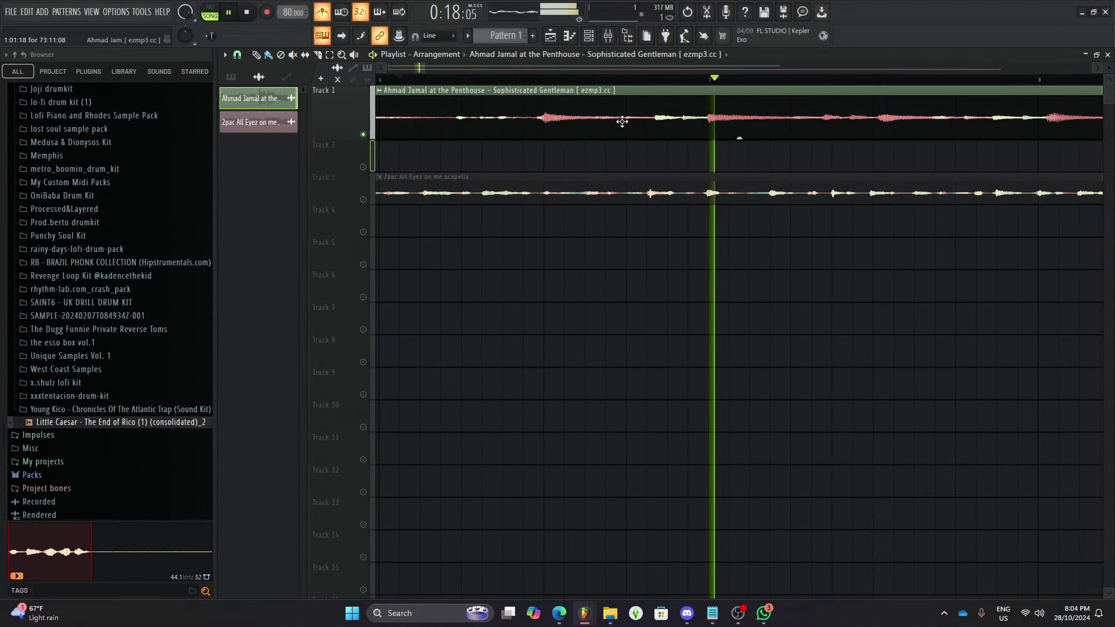
scroll(592, 122, "down", 3)
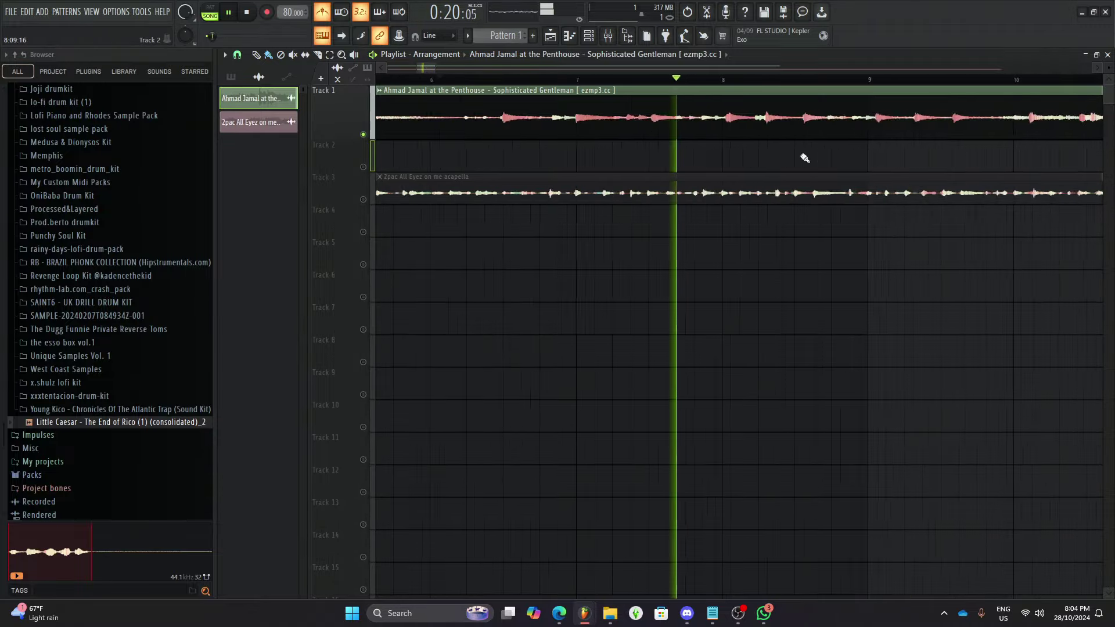
scroll(644, 153, "up", 3)
key("space")
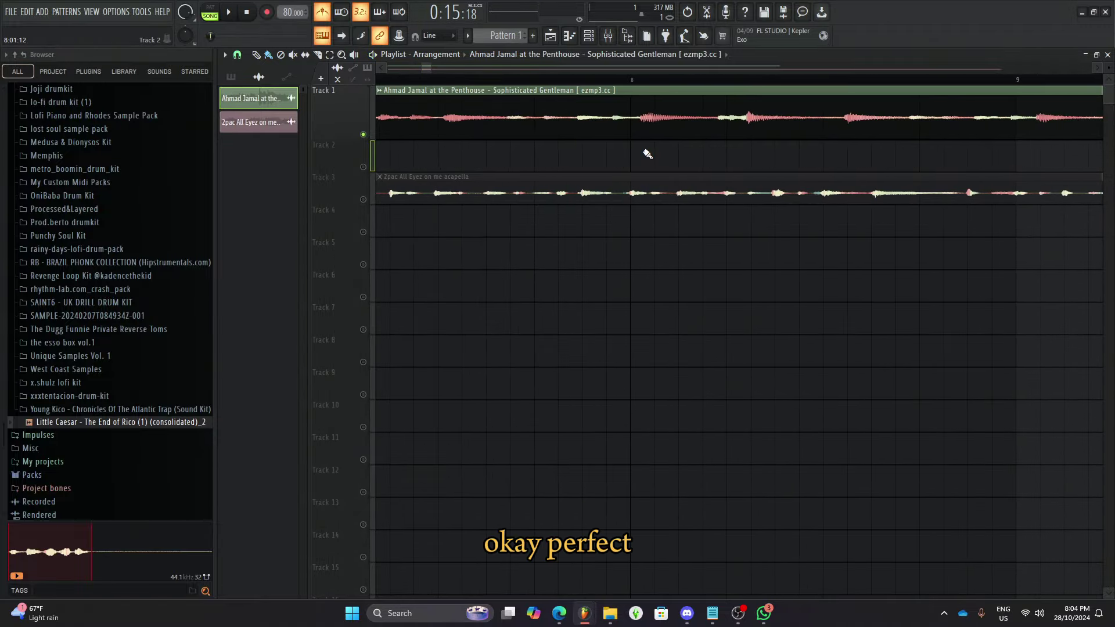
- Activate the Slice tool and play the sample from beat 3 of bar 6 to locate the first off-time beat
scroll(616, 168, "down", 2)
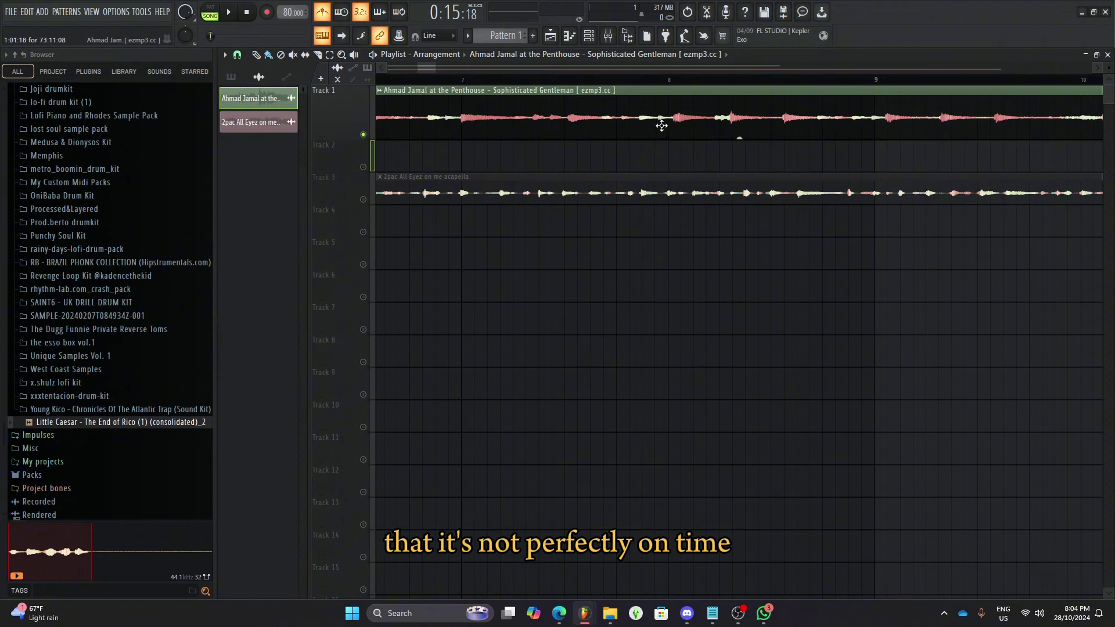
scroll(426, 68, "left", 3)
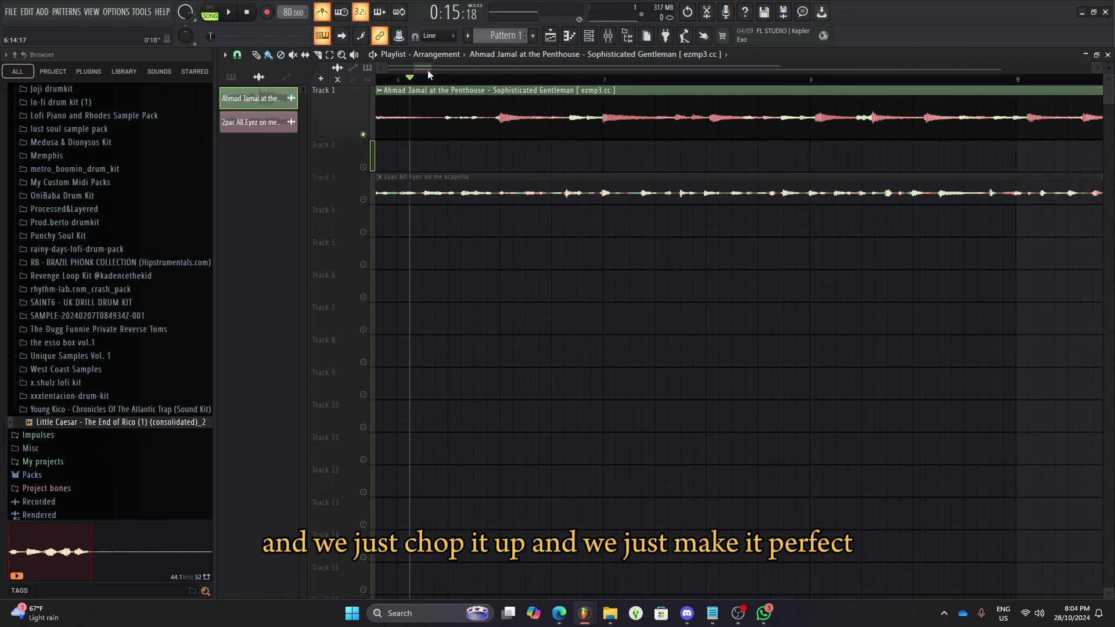
left_click(317, 55)
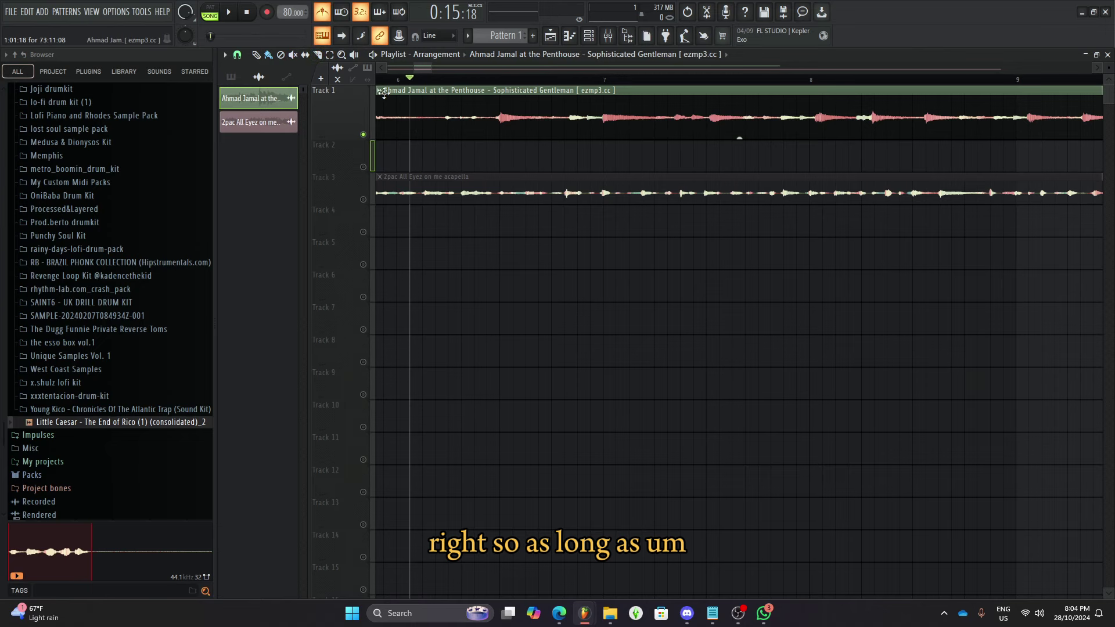
left_click_drag(421, 70, 417, 69)
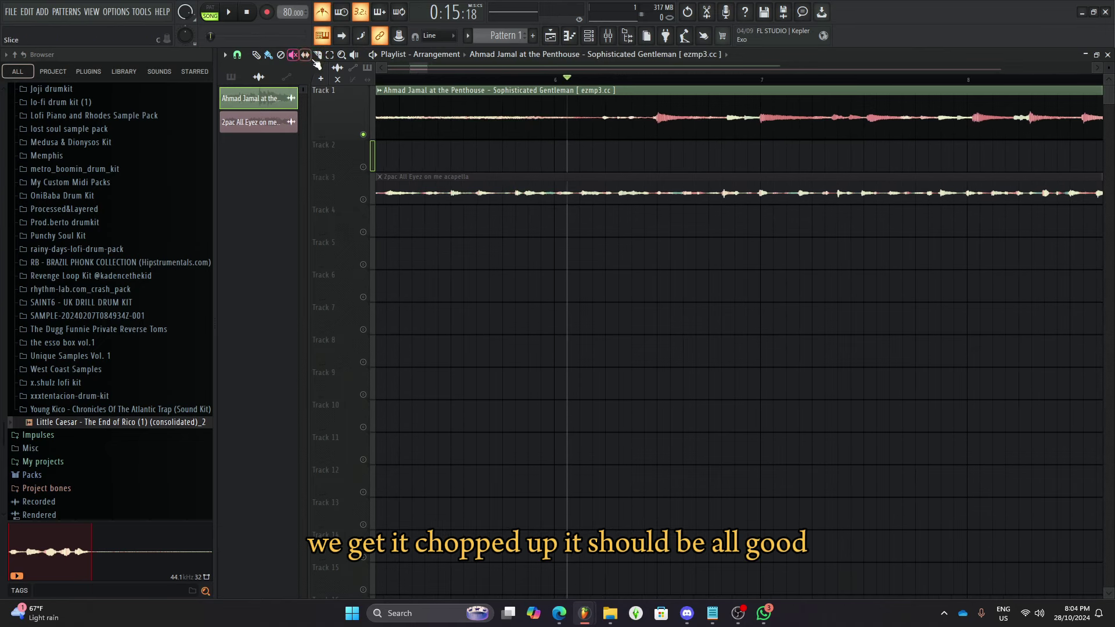
scroll(502, 119, "down", 3)
scroll(572, 142, "up", 5)
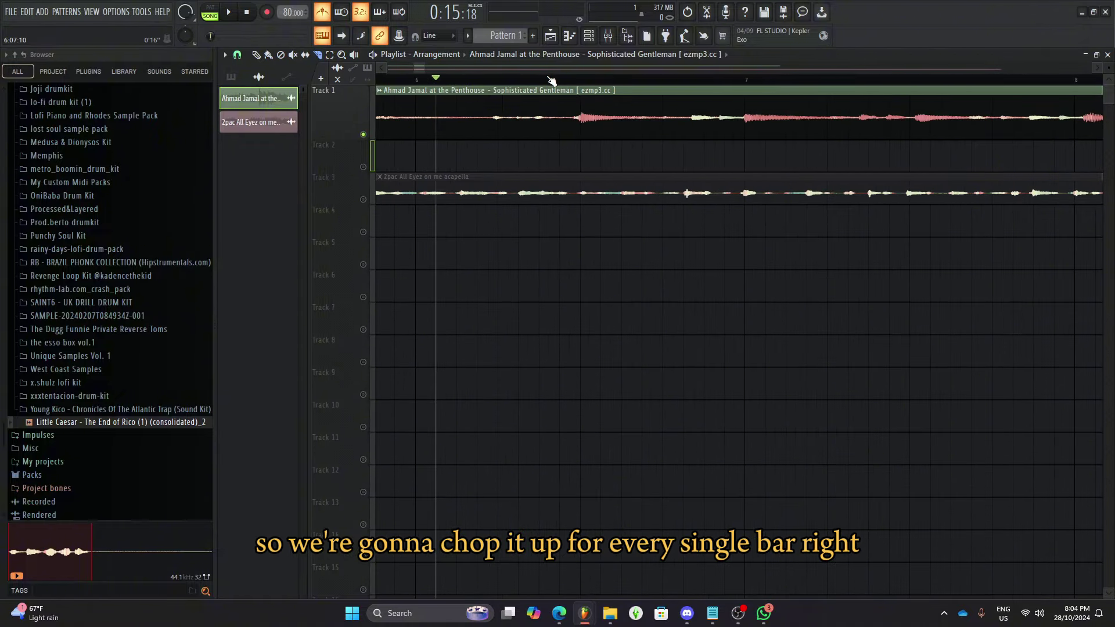
left_click(581, 81)
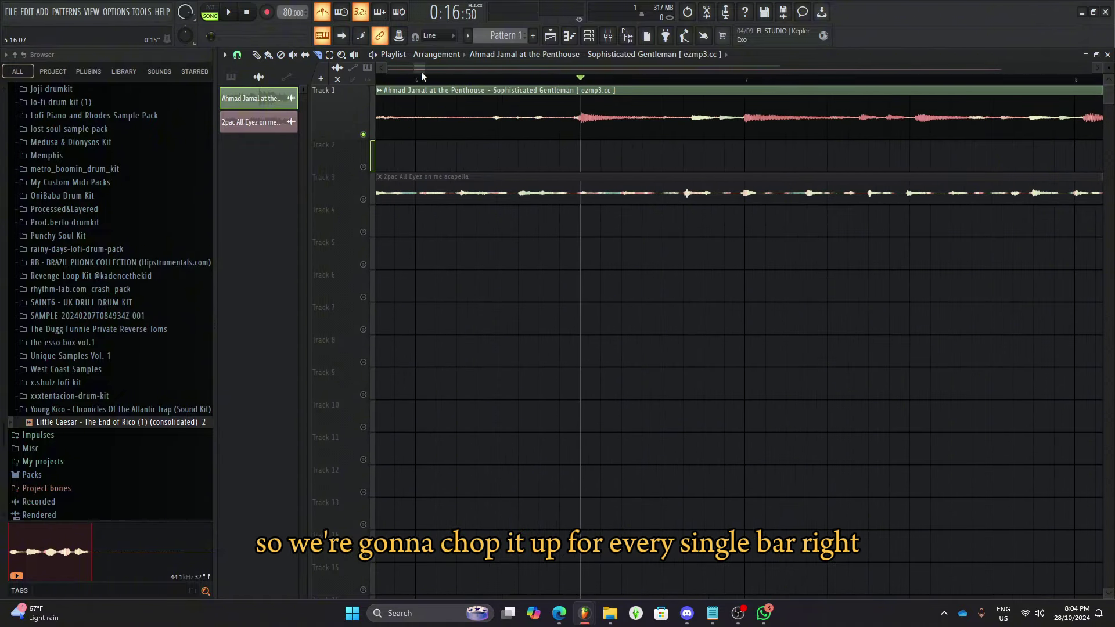
left_click_drag(422, 72, 425, 72)
scroll(375, 157, "up", 2)
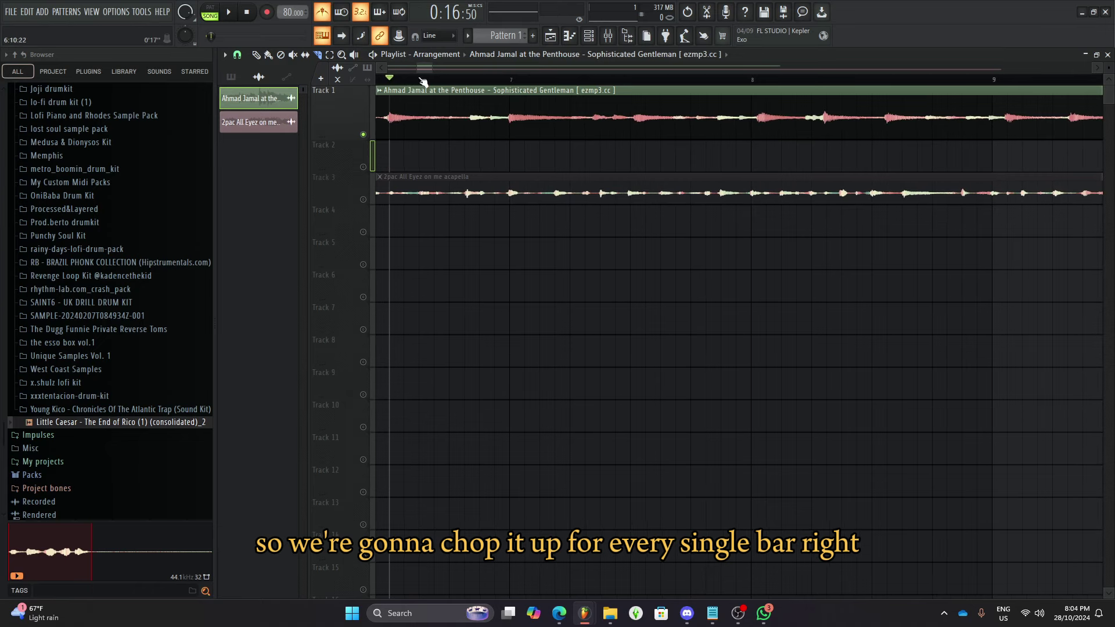
left_click_drag(424, 68, 420, 68)
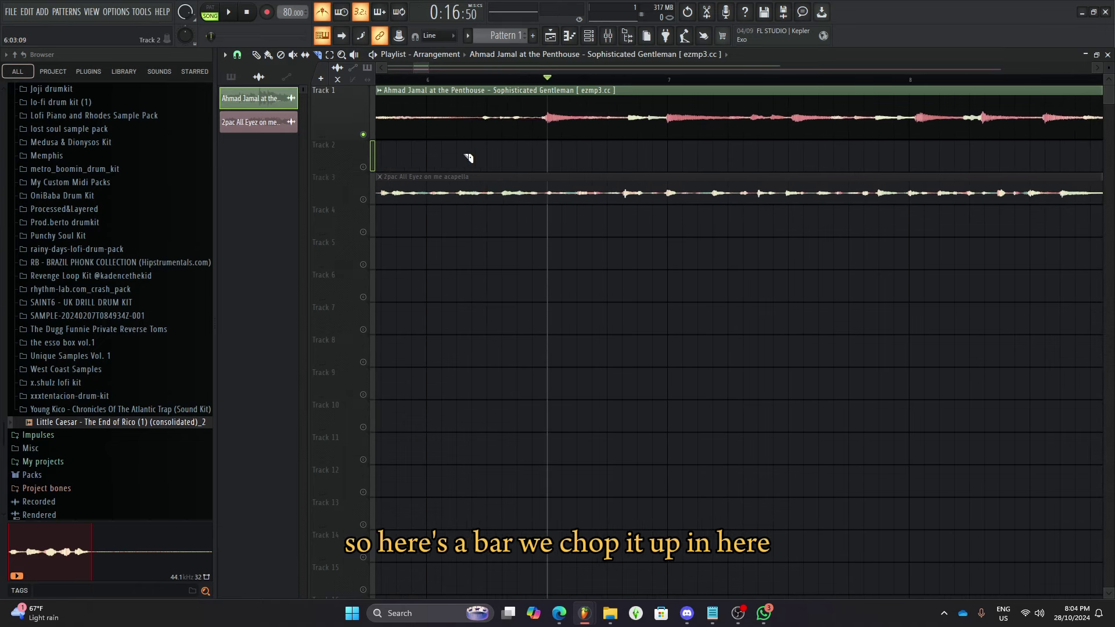
scroll(630, 173, "up", 3)
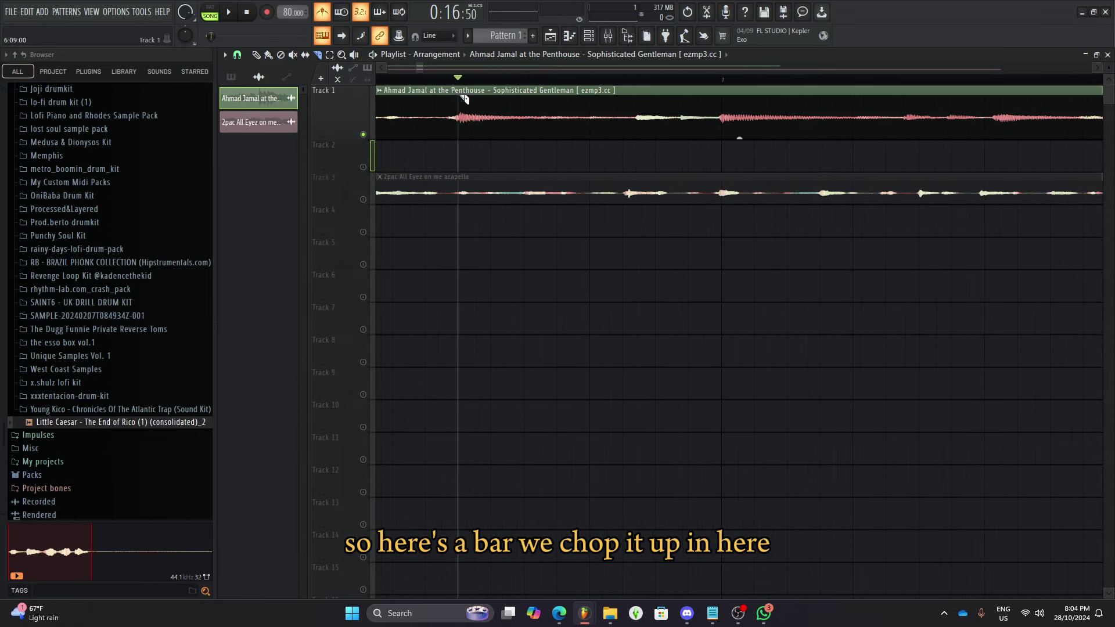
key("space")
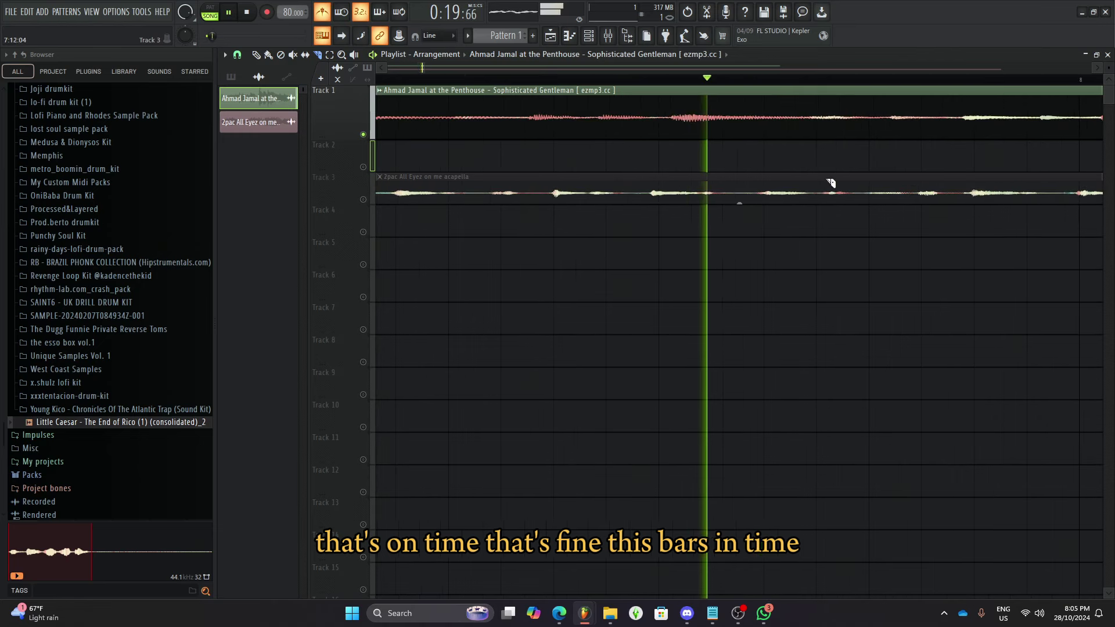
key("space")
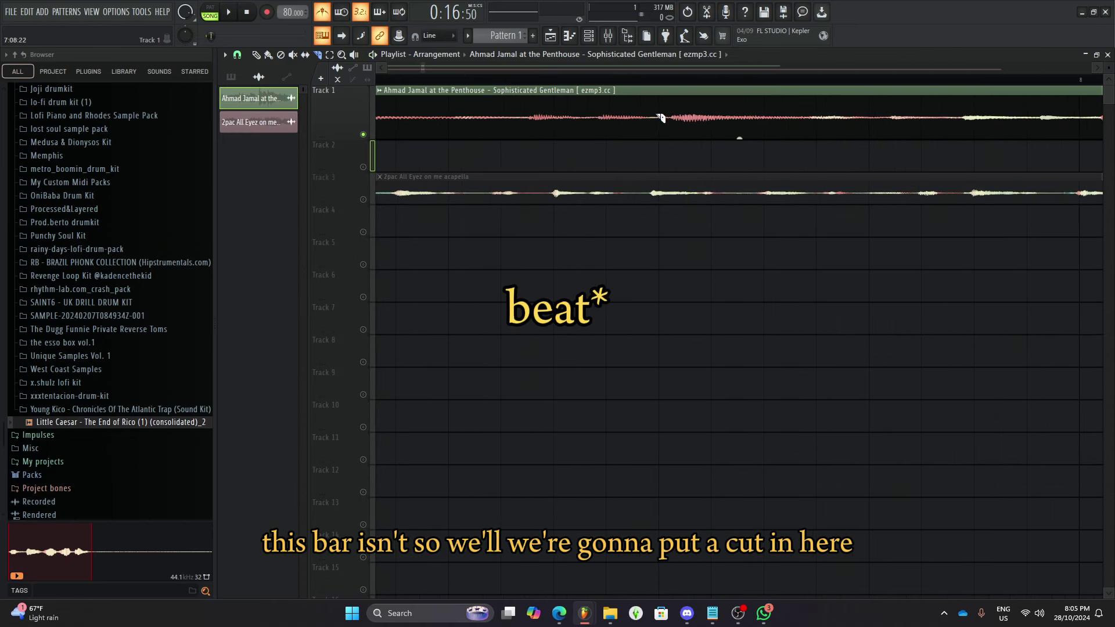
- Slice the Ahmad Jamal clip at beat 3 of bar 7, slip the audio earlier so its hit meets the cut, and replay it
left_click(661, 118)
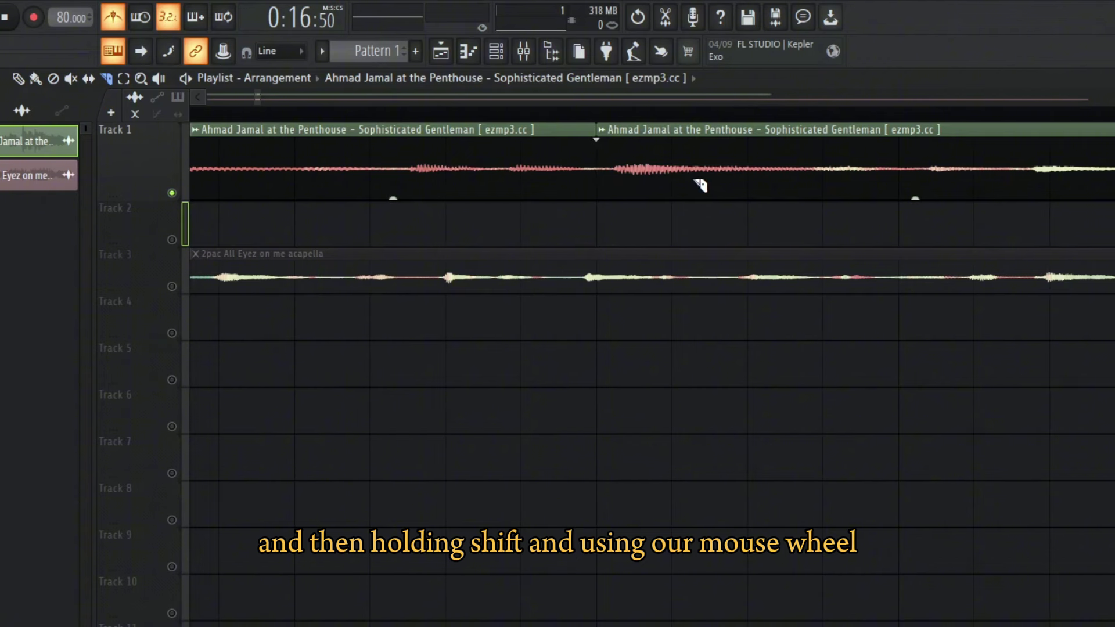
scroll(718, 169, "down", 4, "shift")
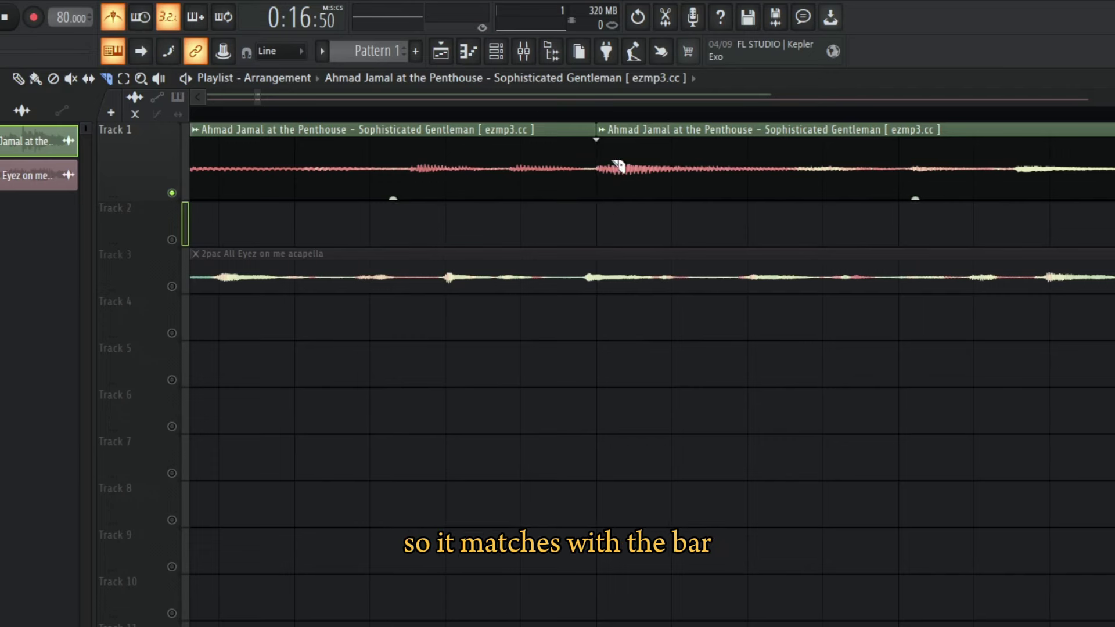
left_click(372, 113)
key("space")
key("space")
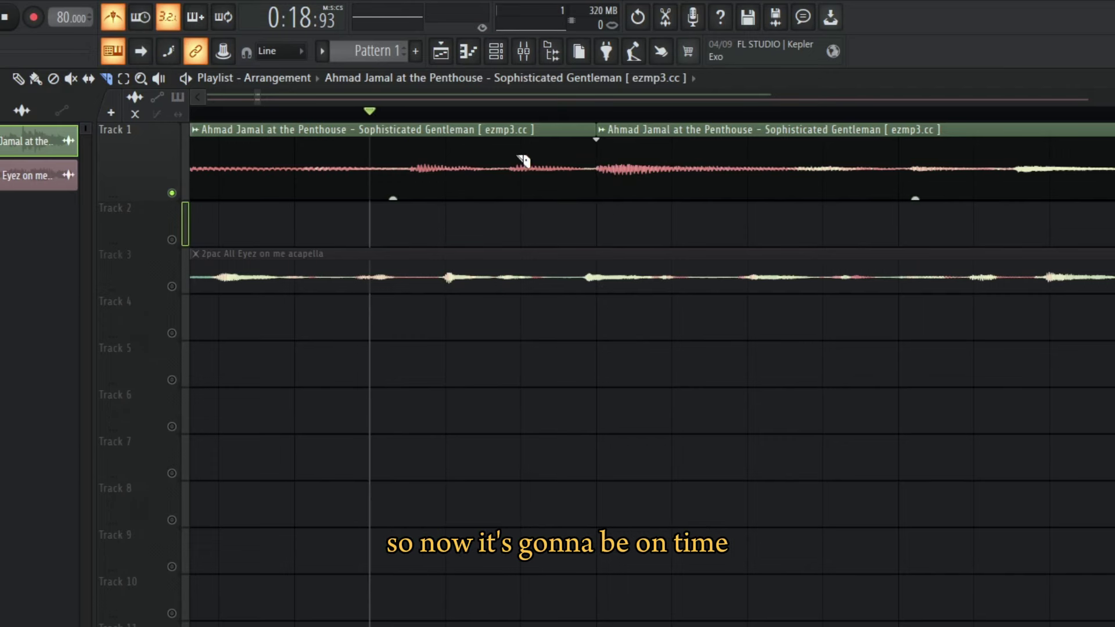
key("space")
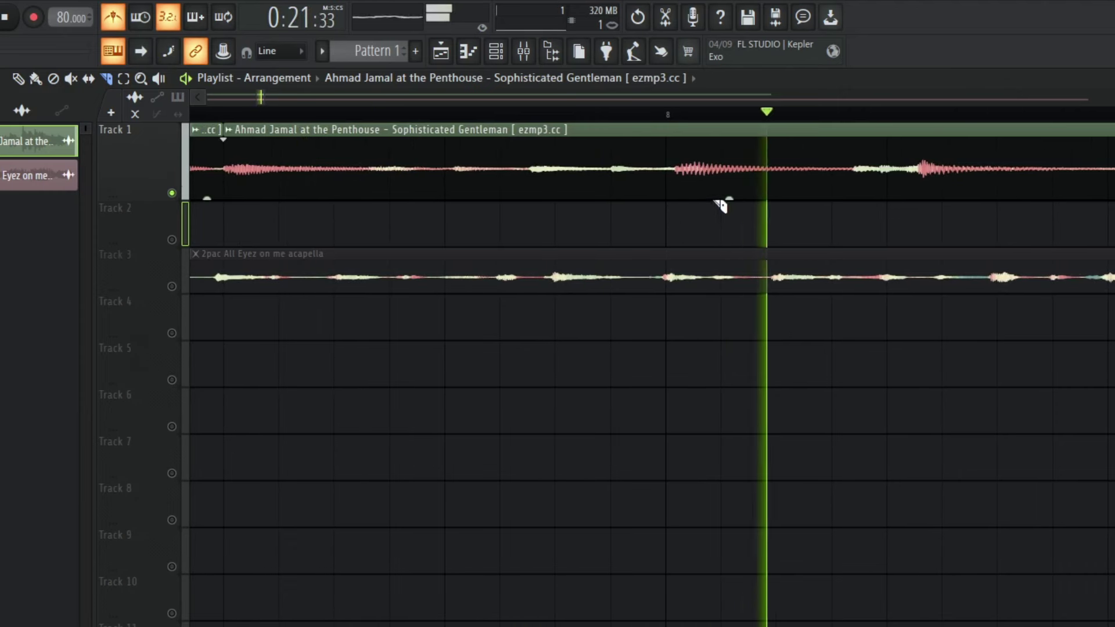
key("space")
- Slice the sample at the start of bar 8, slip its audio onto the grid line, and play the result
left_click(666, 166)
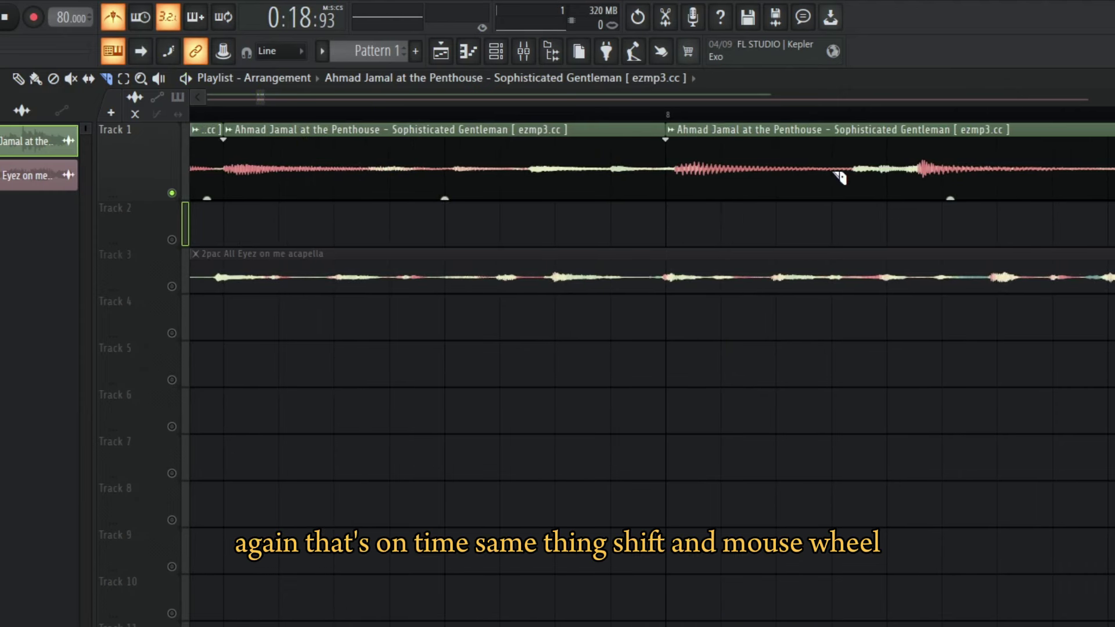
scroll(830, 178, "right", 3)
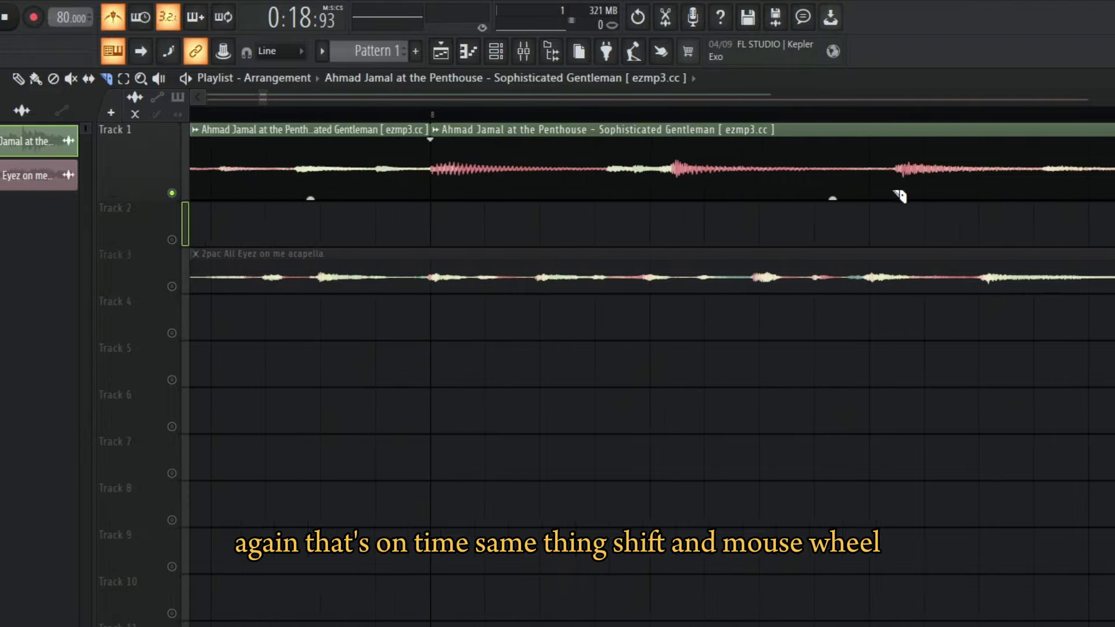
key("space")
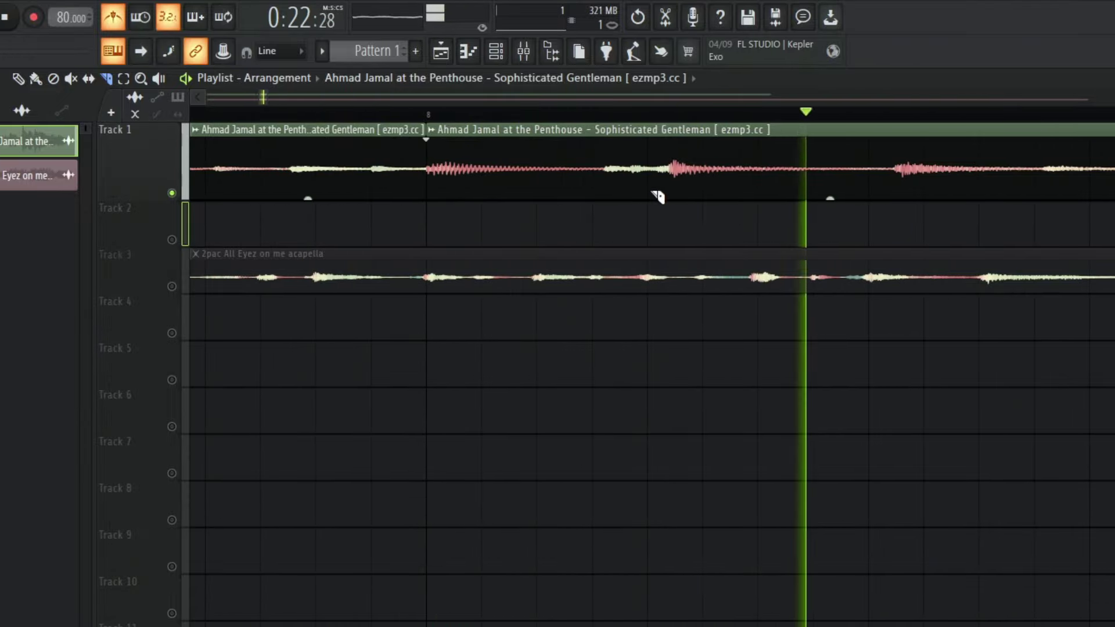
key("space")
- Slice the sample at beat 2 of bar 8, slip its audio back to the cut, and replay from bar 8
left_click(651, 163)
scroll(769, 165, "down", 4)
key("space")
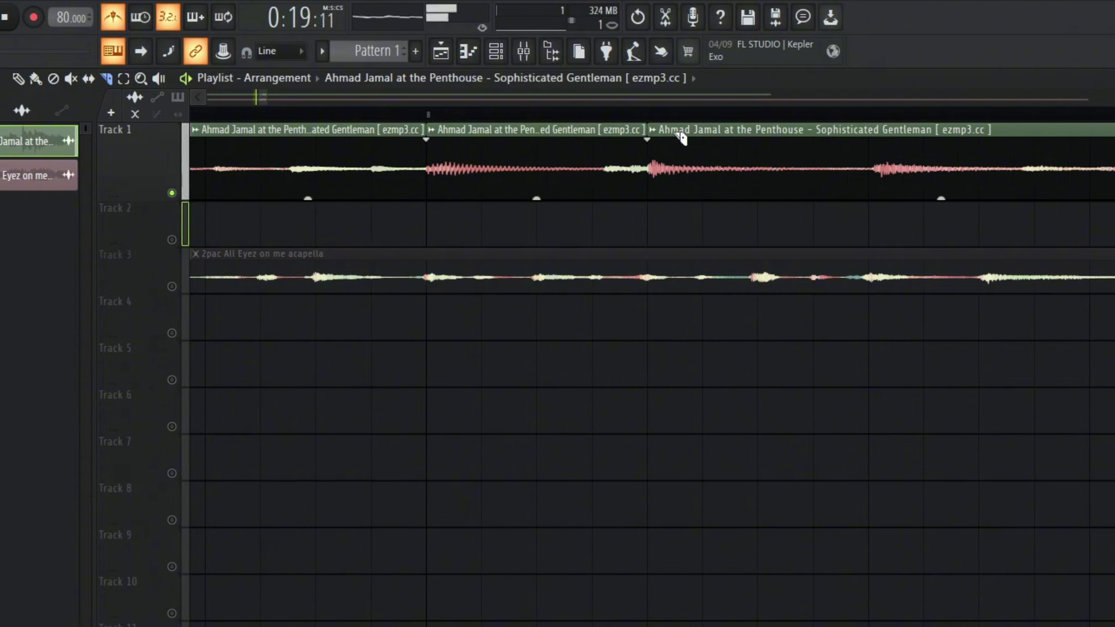
left_click(424, 113)
key("space")
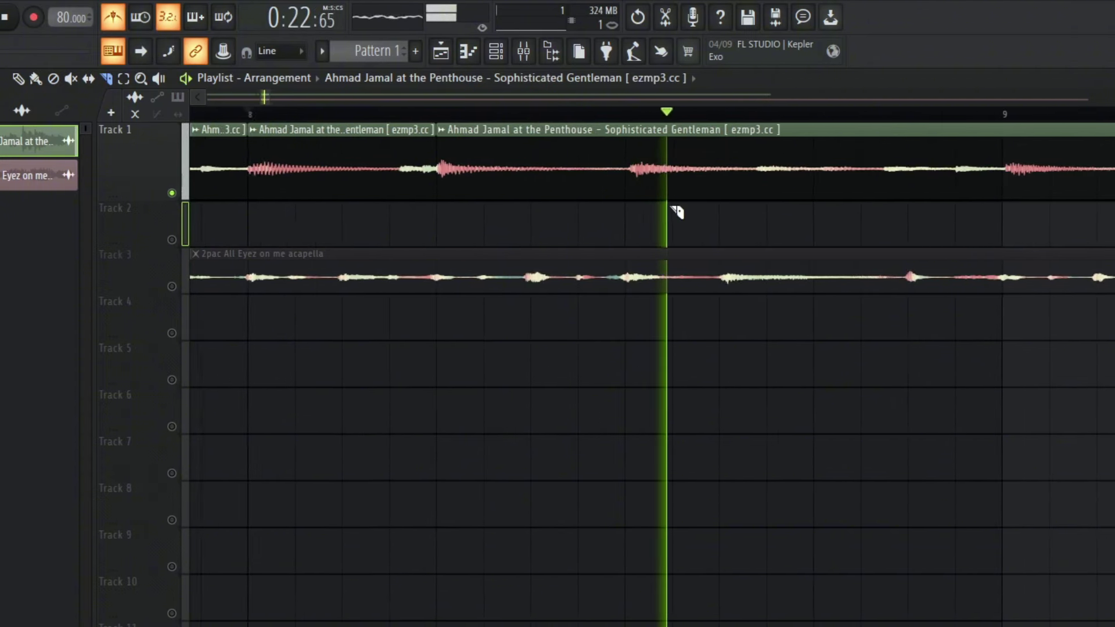
key("space")
- Slice the sample at beat 3 of bar 8, slip its audio onto the beat, and listen to the corrected section
left_click(627, 163)
left_click_drag(704, 172, 699, 173)
key("space")
scroll(556, 161, "down", 2)
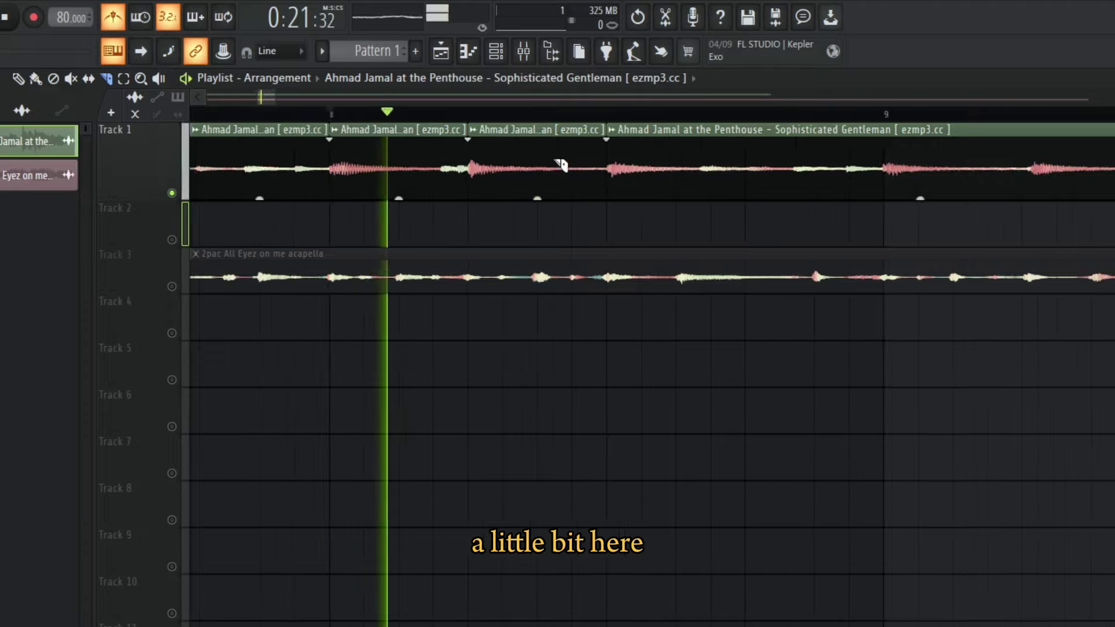
scroll(562, 166, "down", 6)
key("space")
left_click_drag(274, 101, 265, 101)
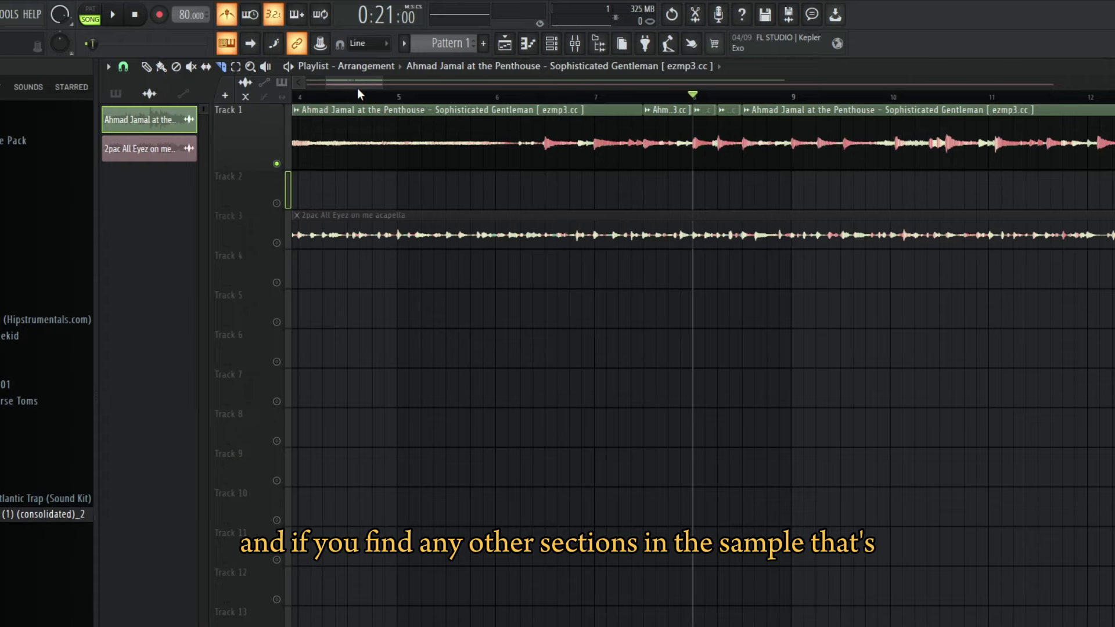
- Play the eight-bar Ahmad Jamal loop from the start through to its end at bar 9
scroll(604, 156, "down", 5)
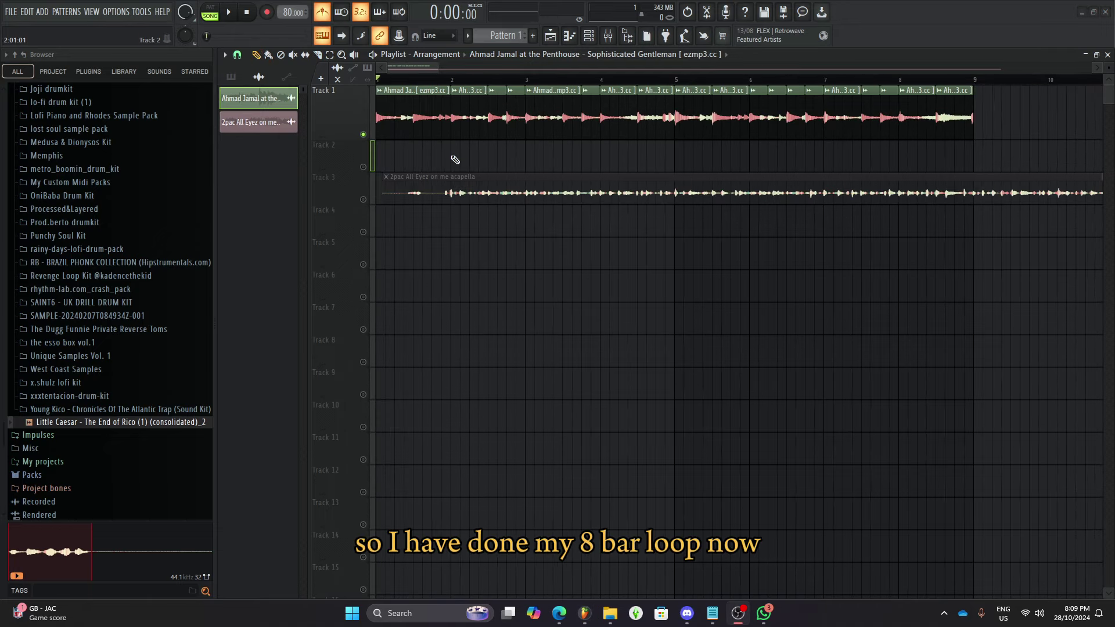
scroll(455, 160, "down", 1)
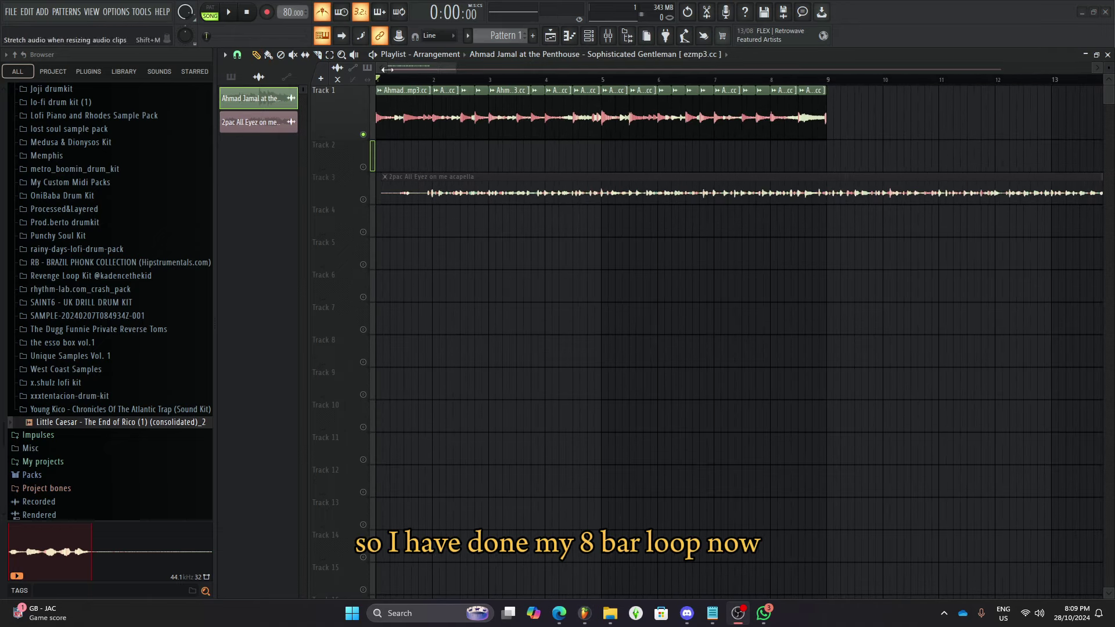
left_click(257, 55)
key("space")
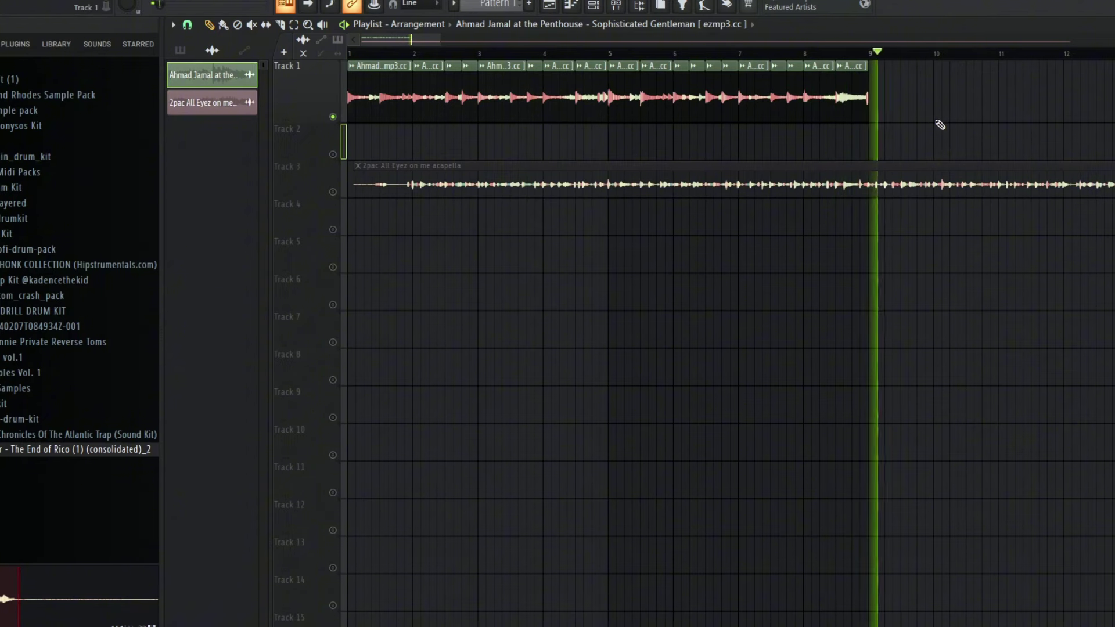
key("space")
- Slice off the unwanted hit just before bar 9 in the Ahmad Jamal sample and delete that small piece
scroll(904, 117, "up", 6)
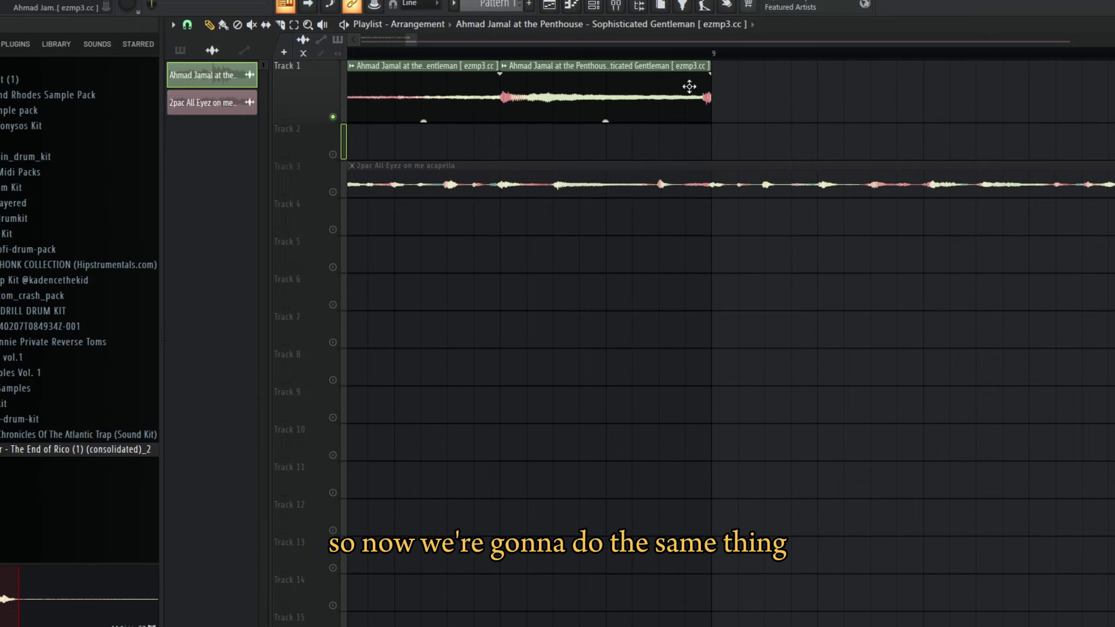
left_click(281, 24)
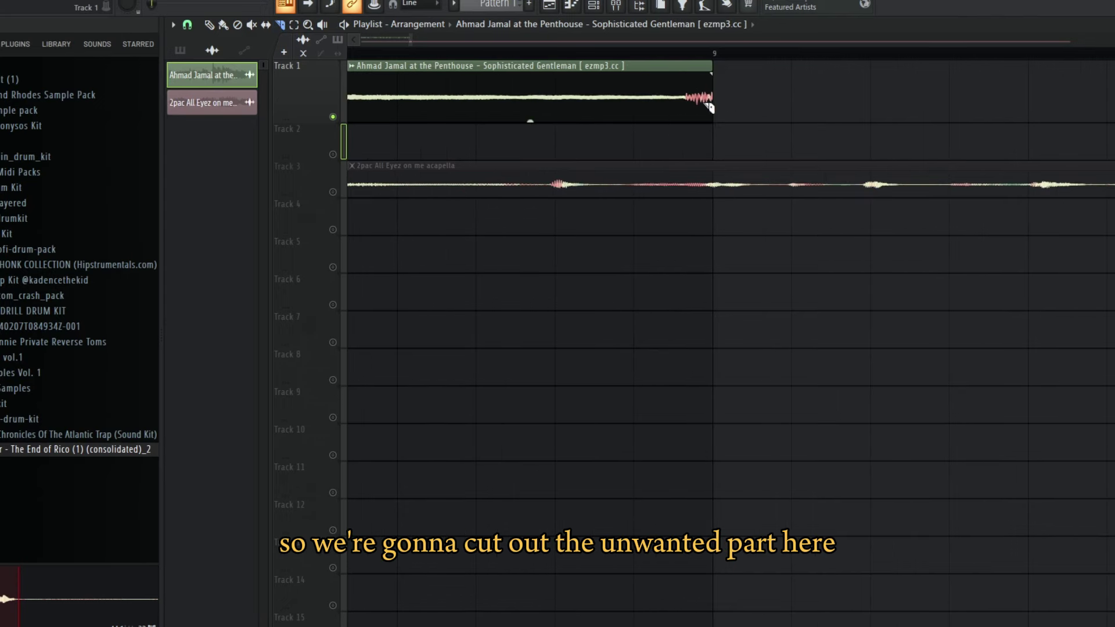
left_click_drag(684, 123, 691, 69)
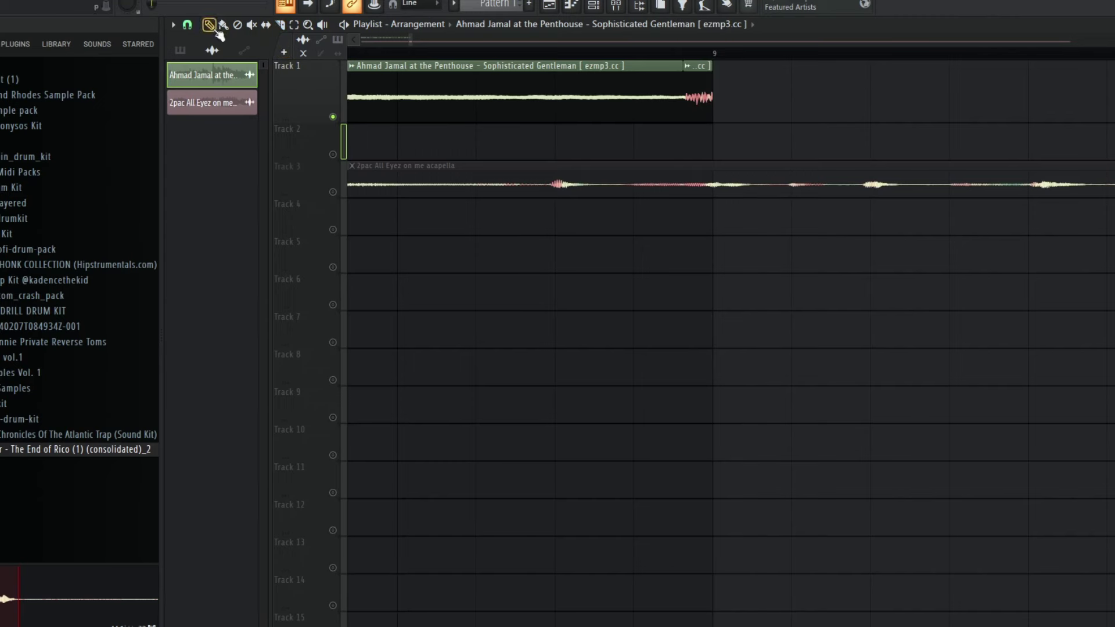
key("p")
right_click(708, 104)
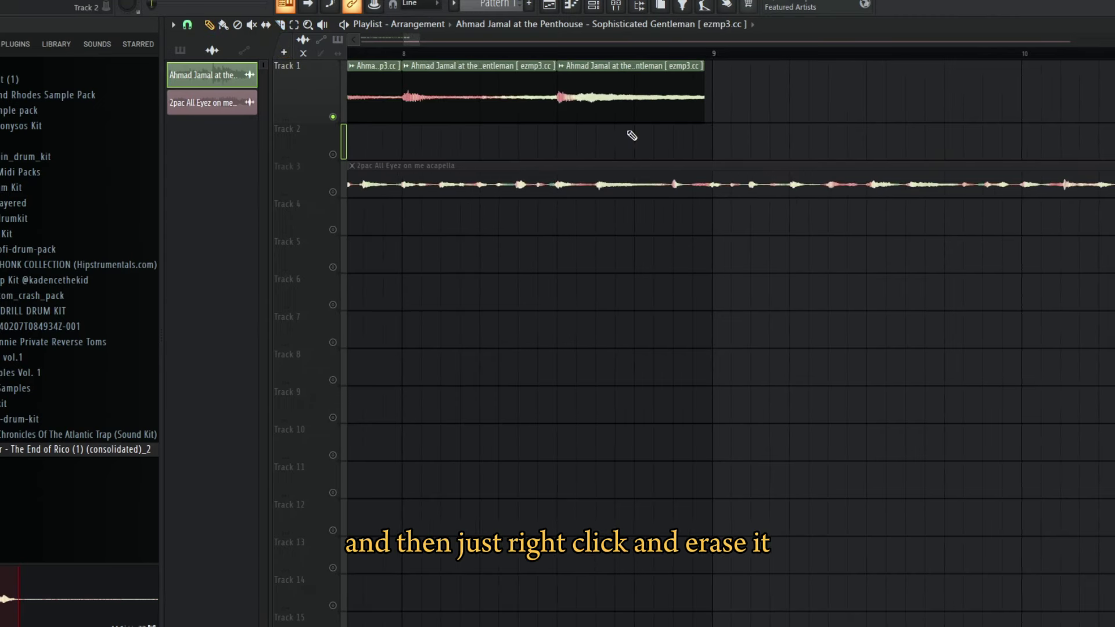
- Make the last Ahmad Jamal slice of bar 8 unique and time-stretch its end to bar 9
scroll(632, 137, "up", 2, "ctrl")
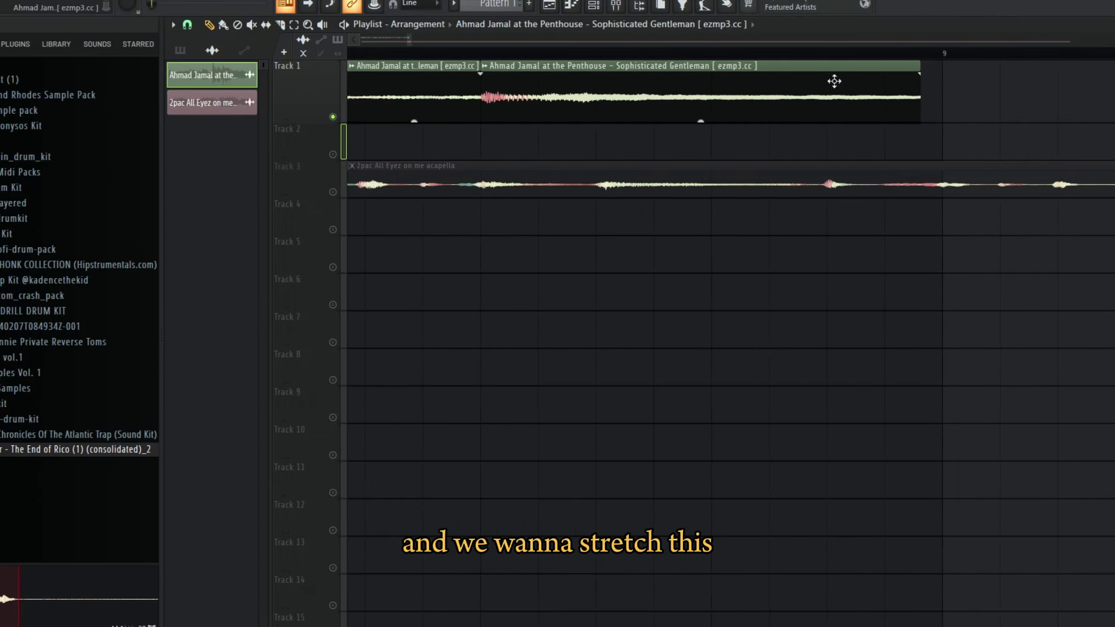
left_click(484, 67)
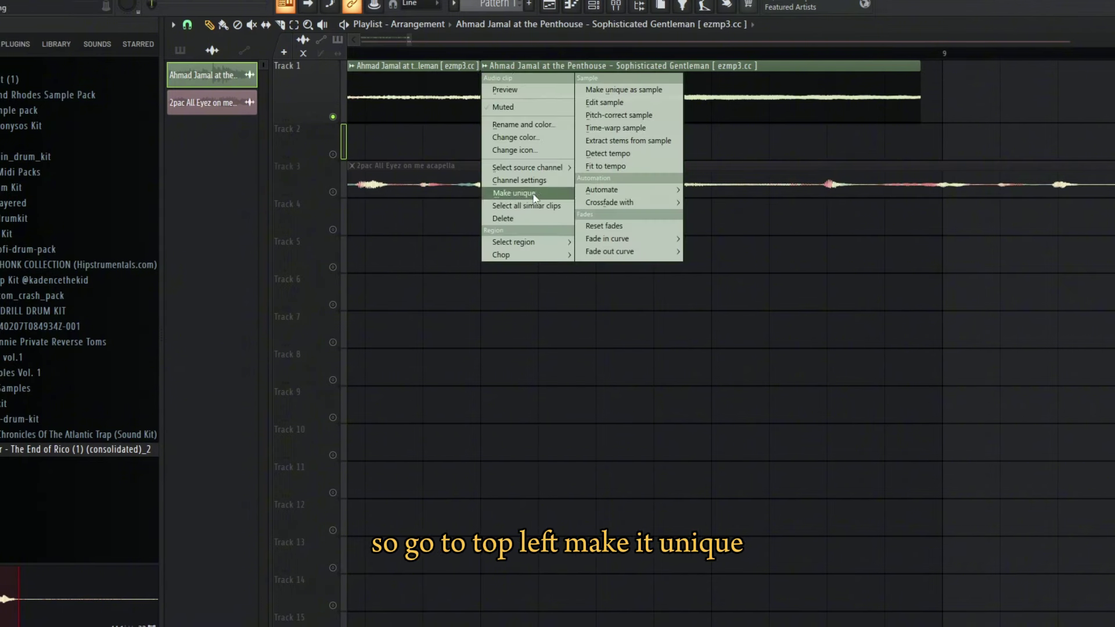
left_click(514, 193)
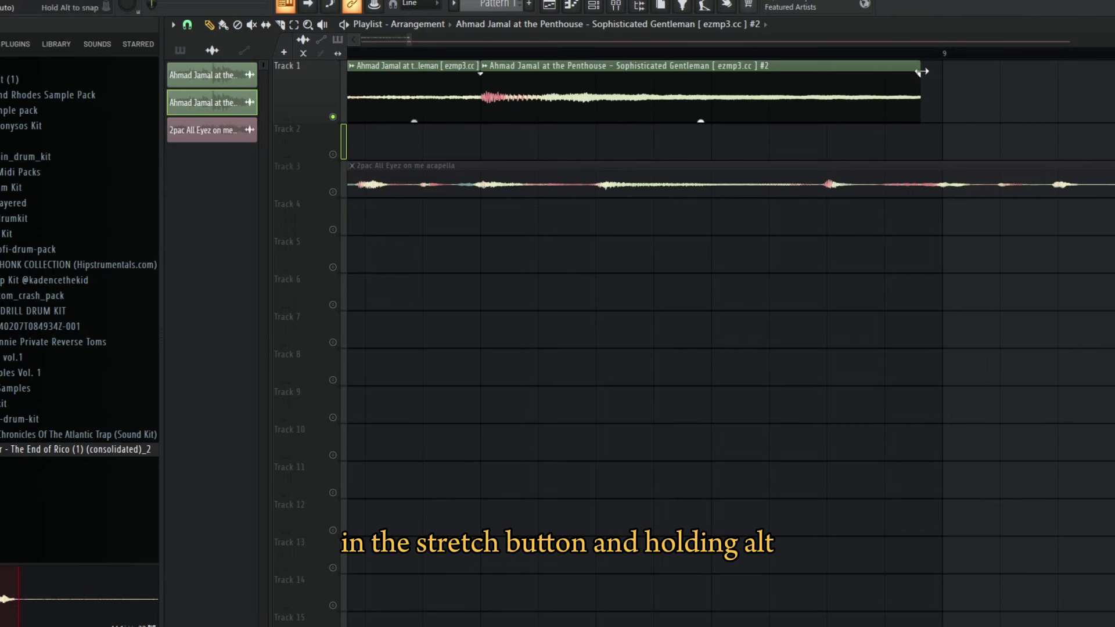
left_click_drag(922, 72, 942, 71)
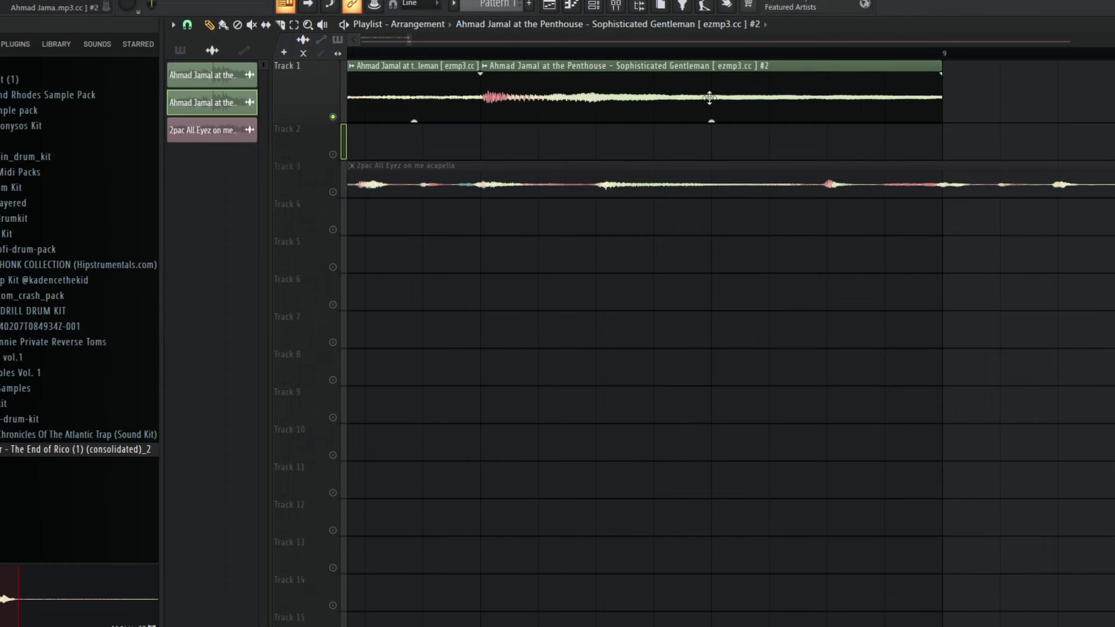
- Open the stretched clip's channel settings, reset its time-stretching pitch, and close the settings
double_click(709, 97)
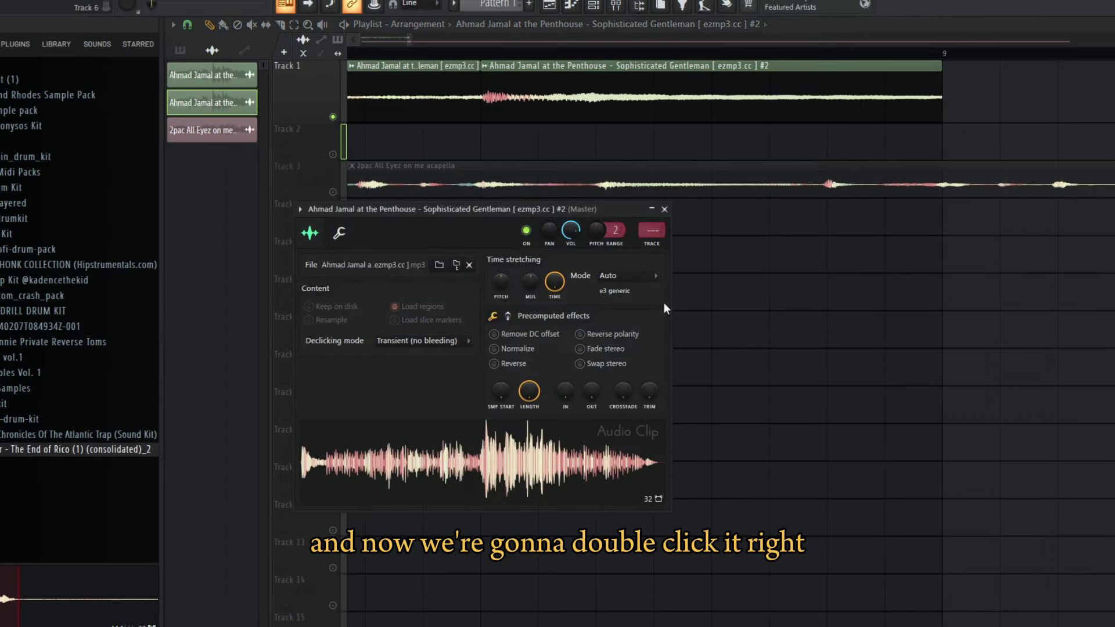
right_click(504, 277)
left_click(533, 284)
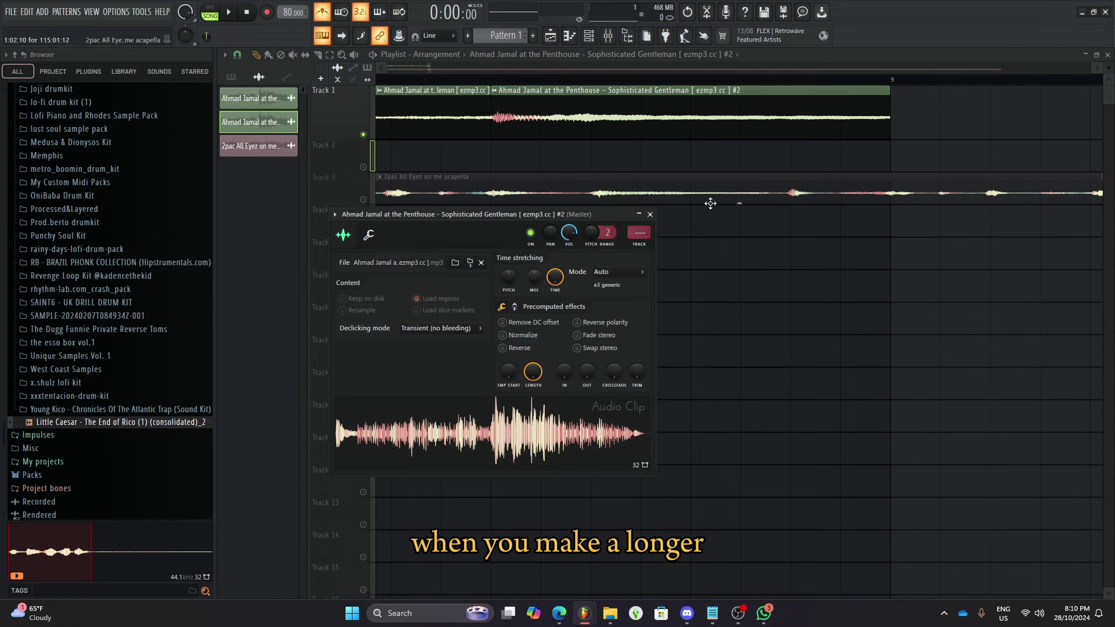
left_click(649, 214)
- Cancel the project save dialog and play the end of the loop from bar 8 to check the stretched slice
scroll(609, 267, "down", 3)
key("ctrl+s")
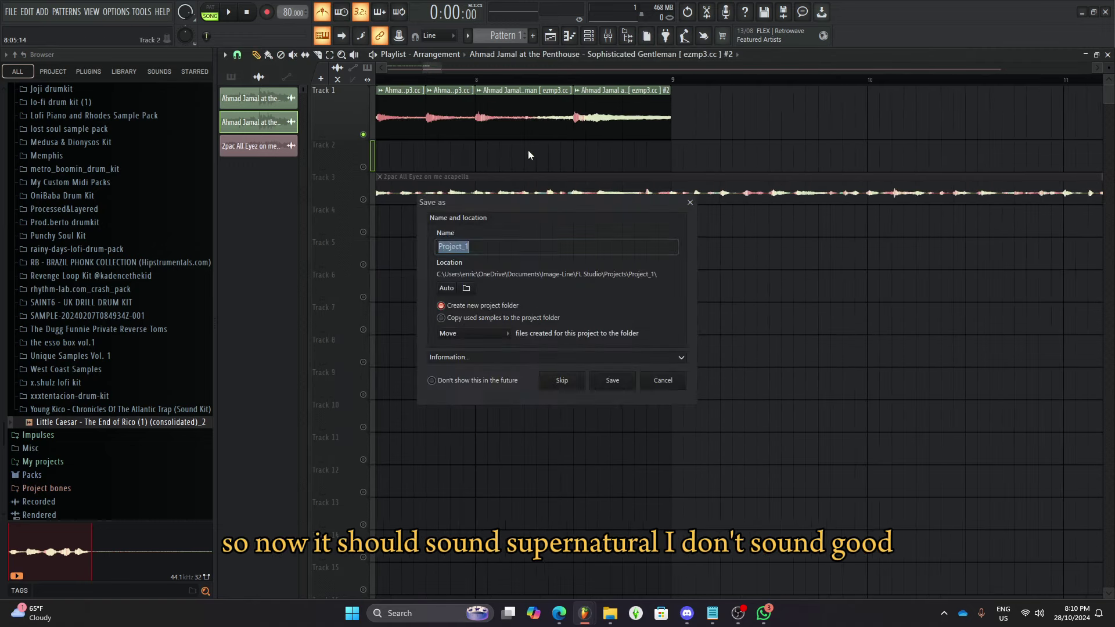
key("Escape")
left_click(476, 79)
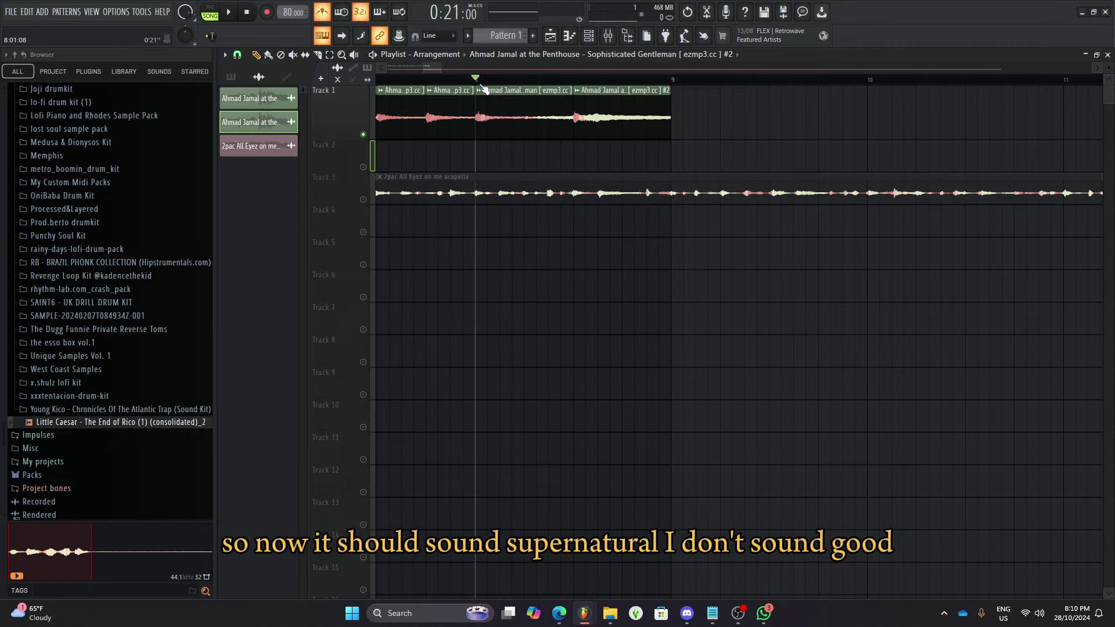
key("space")
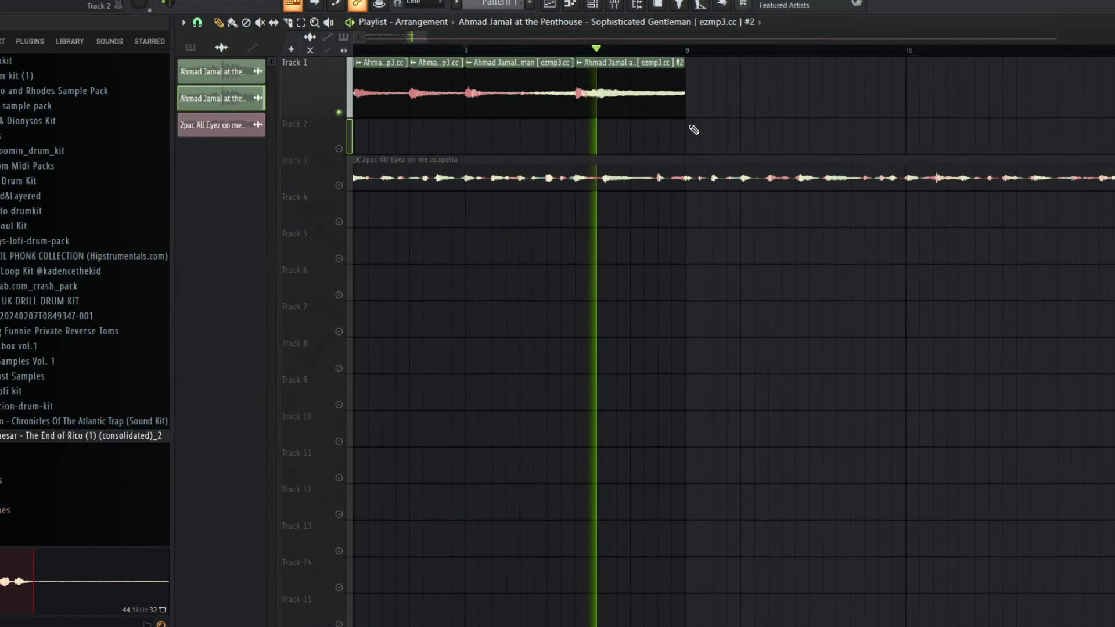
key("space")
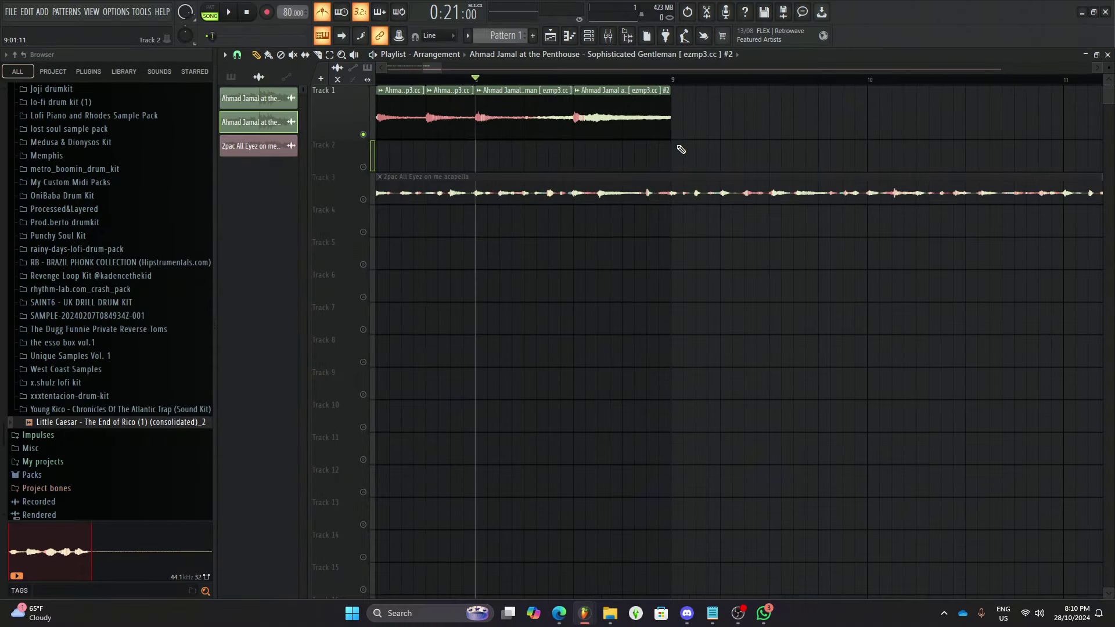
scroll(668, 145, "down", 6)
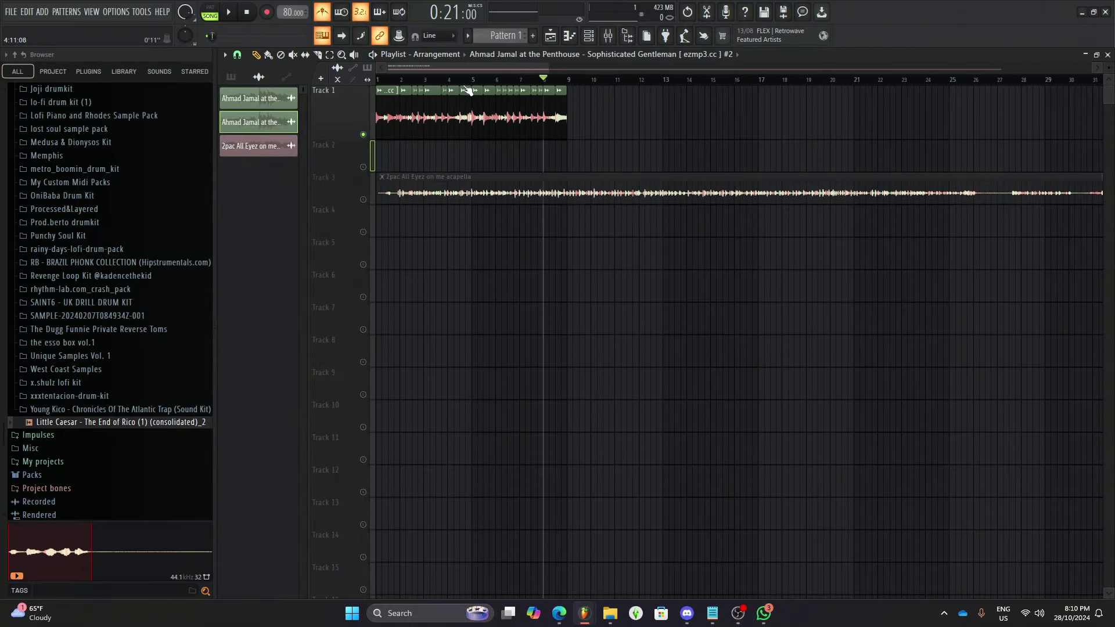
scroll(417, 128, "up", 5)
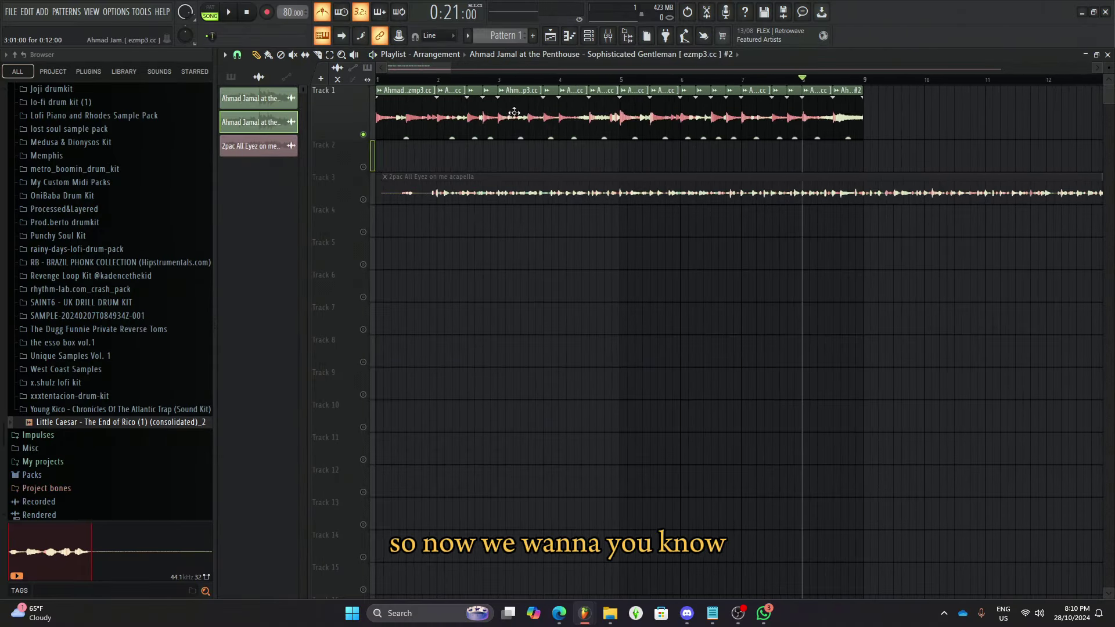
left_click_drag(516, 136, 512, 154)
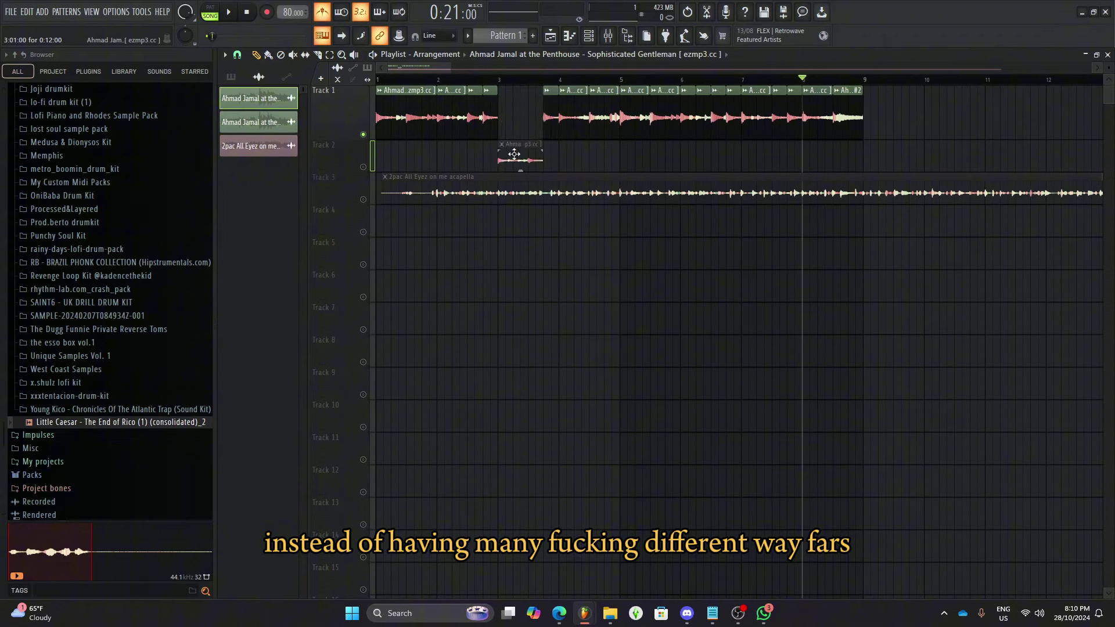
key("ctrl+z")
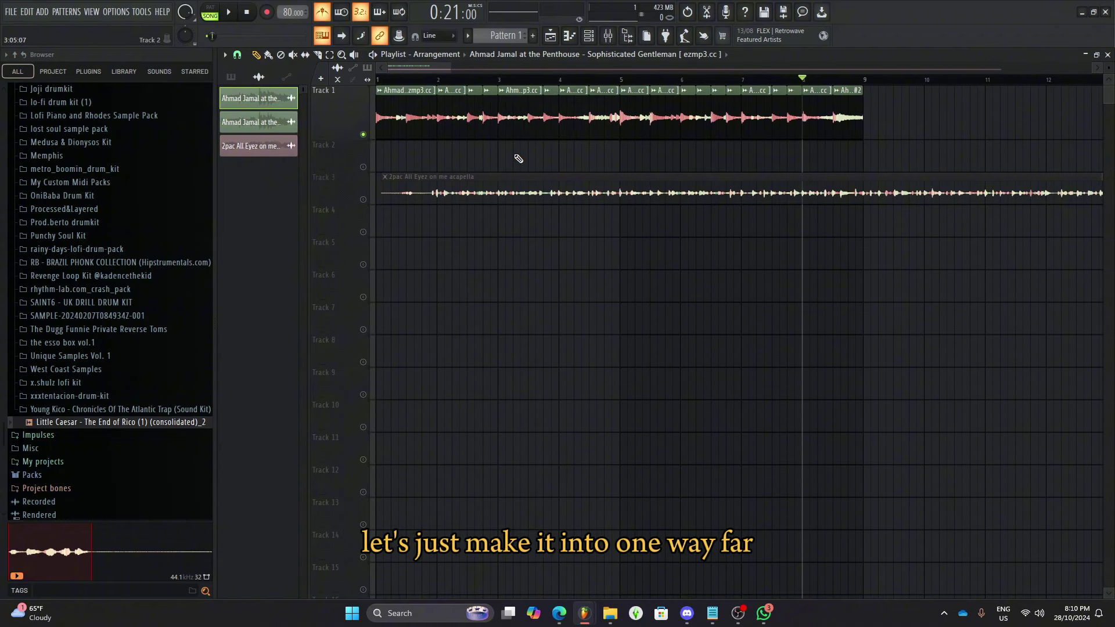
- Select all the sample slices on Track 1 and consolidate them into a single 16Bit int stereo WAV clip
key("ctrl+a")
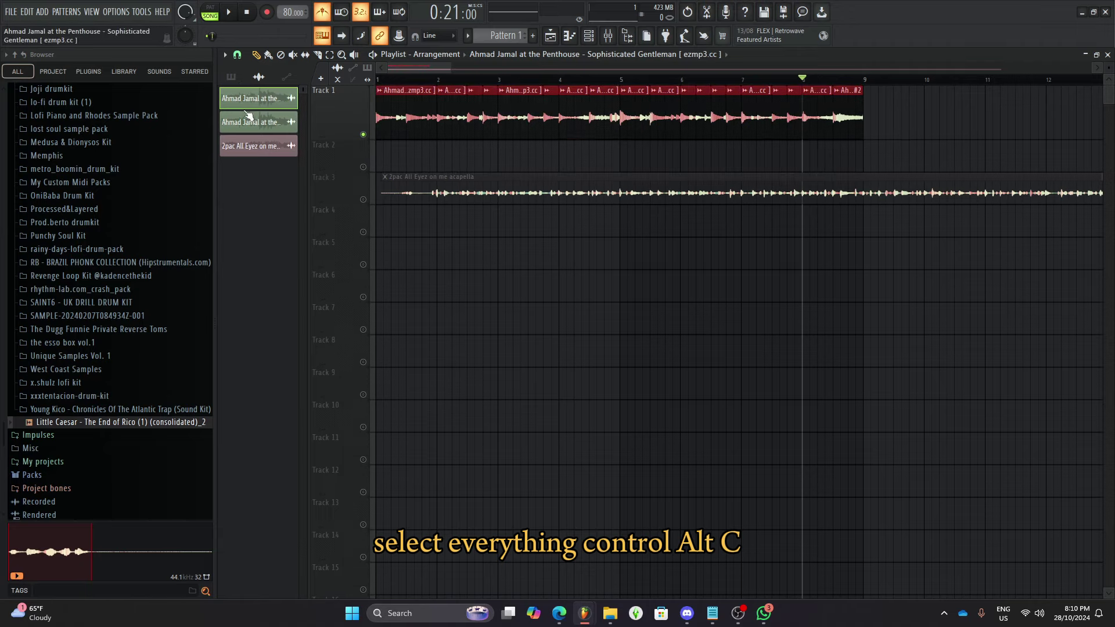
key("ctrl+alt+c")
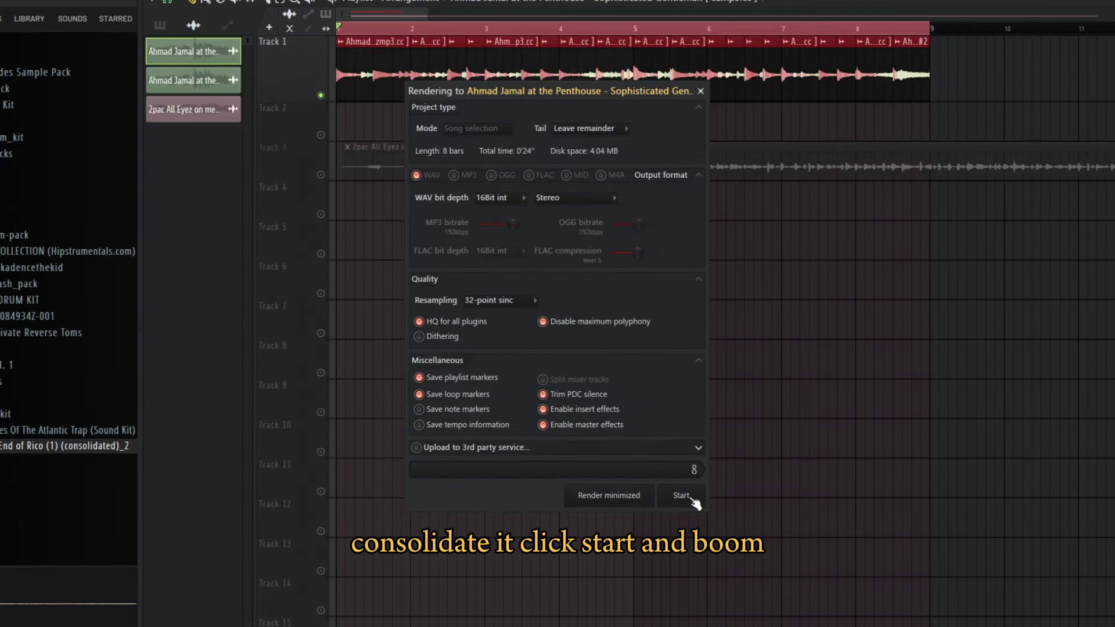
left_click(681, 495)
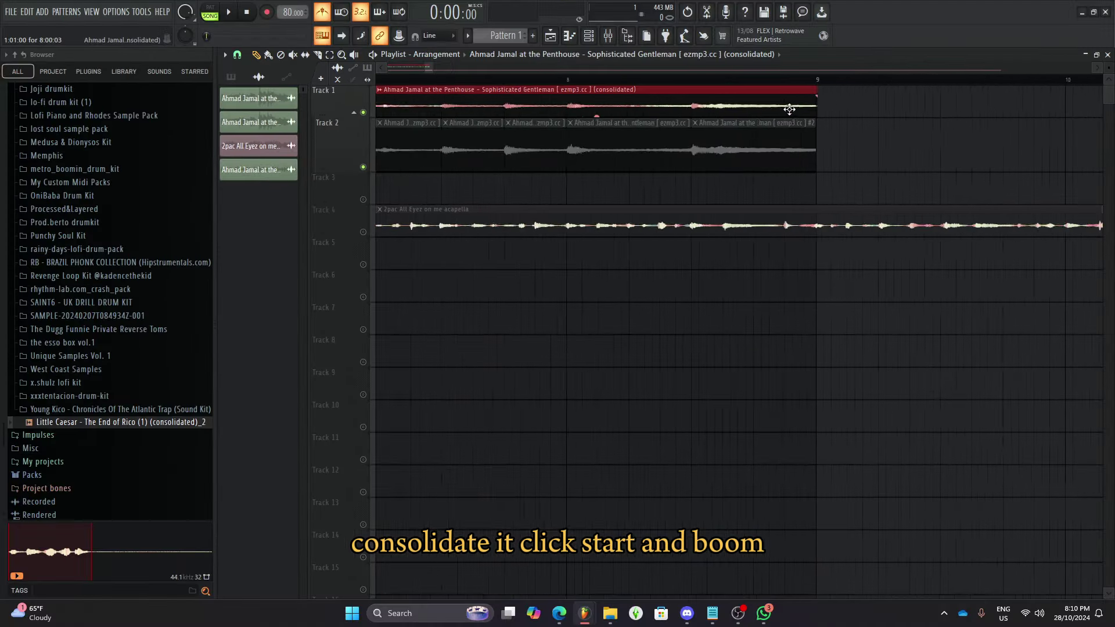
- Trim the consolidated clip's end to bar 9, duplicate it directly after itself, and deselect the copy
scroll(790, 109, "up", 5)
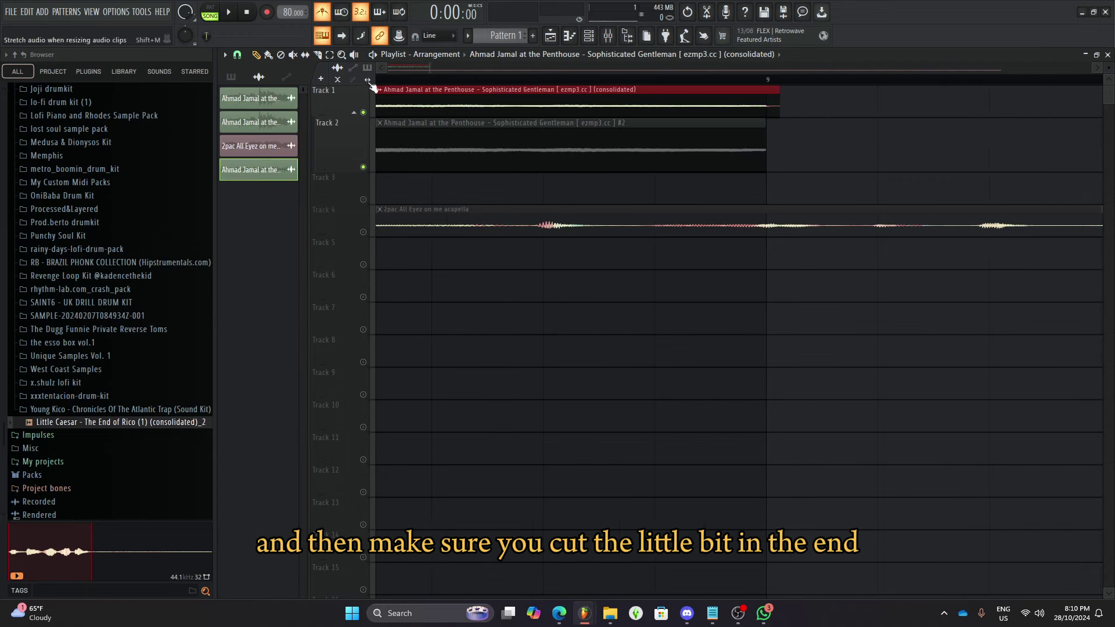
left_click_drag(776, 89, 765, 89)
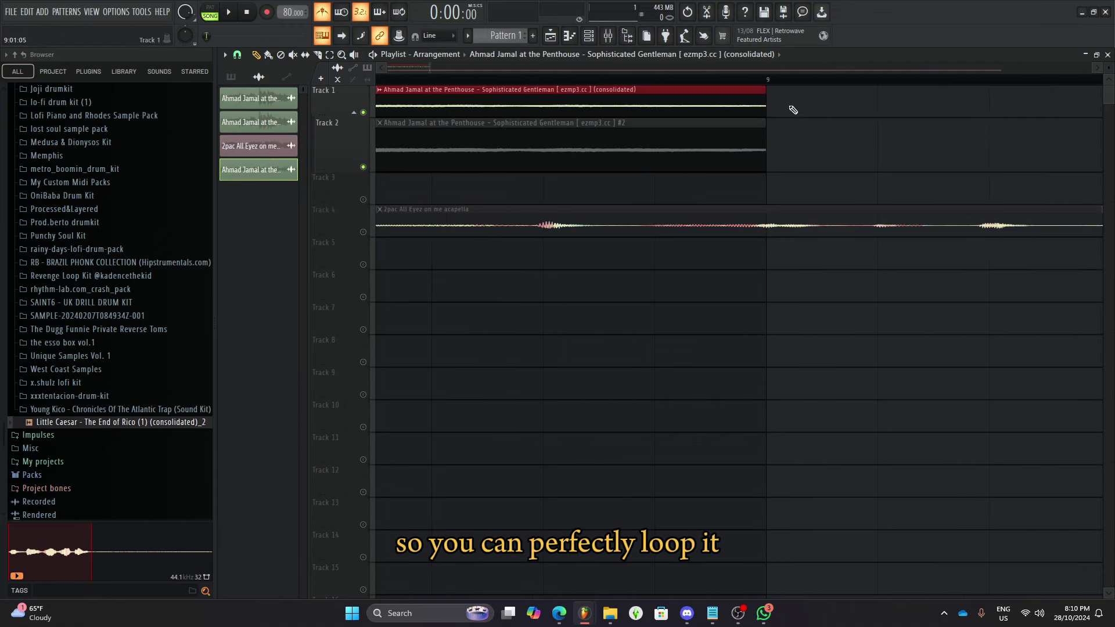
key("ctrl+b")
scroll(607, 135, "down", 5)
scroll(588, 138, "down", 8)
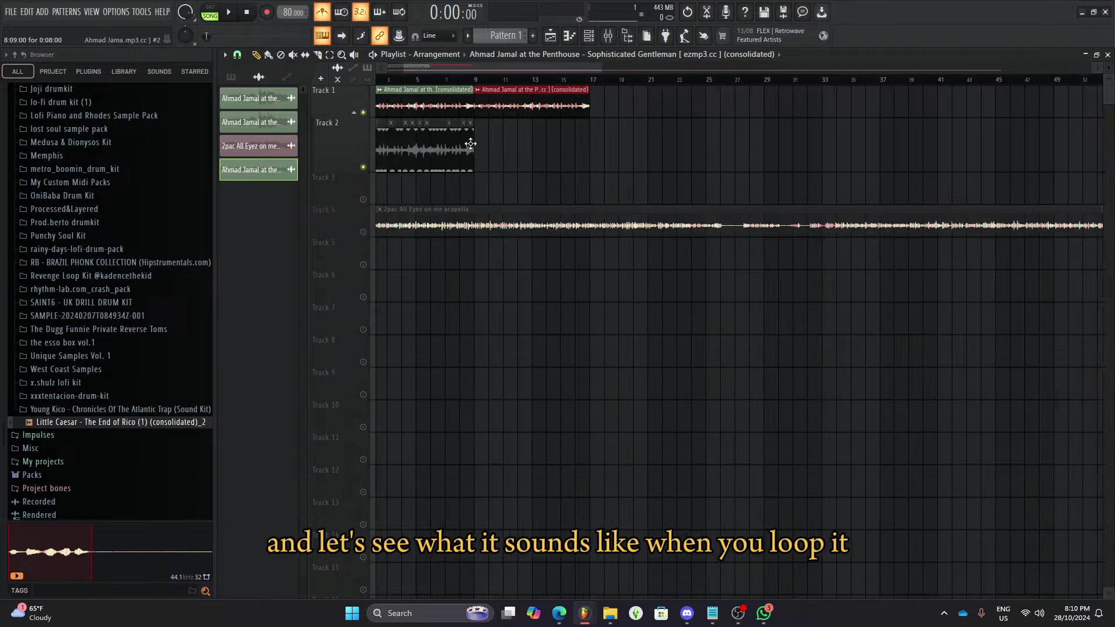
scroll(468, 142, "up", 7)
key("ctrl+d")
- Play from late in bar 8 to check the transition between the two consolidated loop clips
left_click(461, 80)
key("space")
scroll(523, 176, "up", 3)
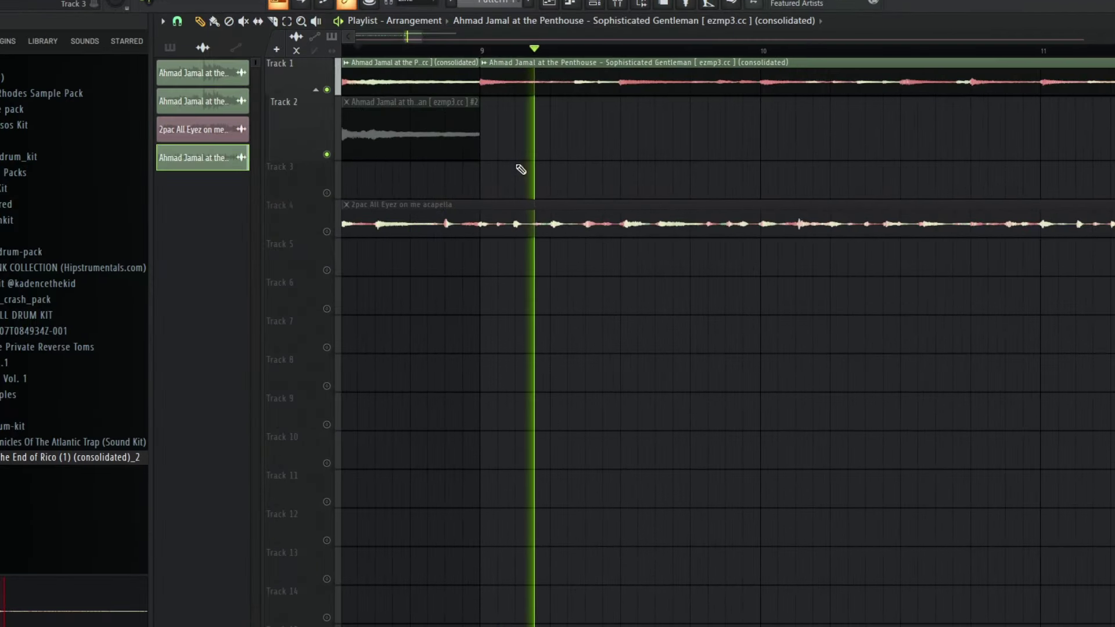
key("space")
scroll(521, 169, "down", 10)
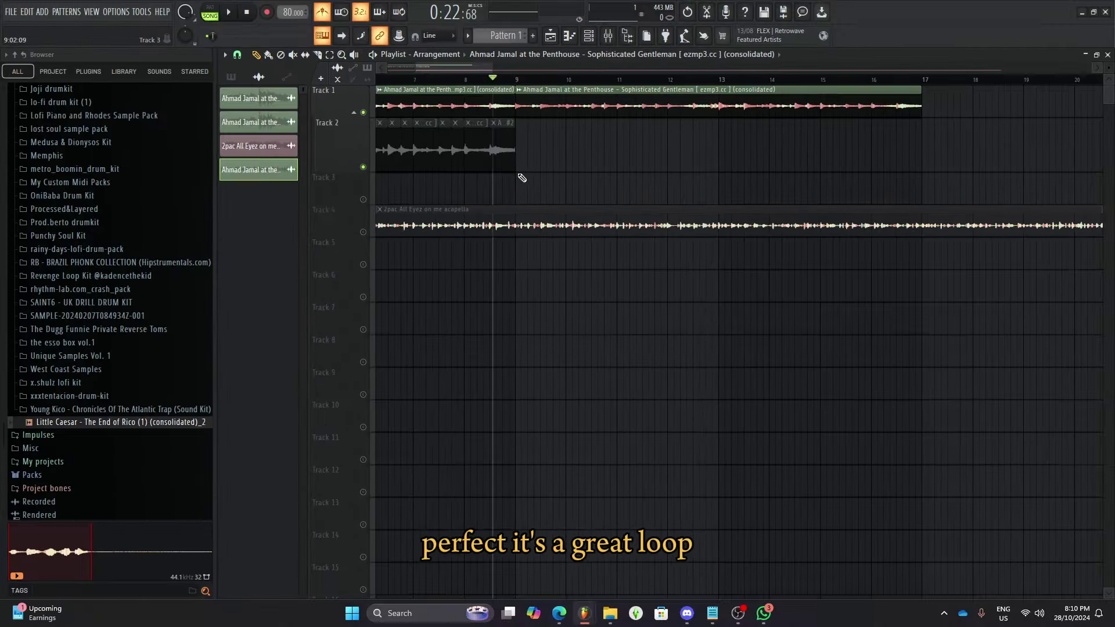
- Audition the extra Ahmad Jamal samples on Tracks 2 and 4 one at a time, muting the other sample tracks
scroll(374, 77, "up", 5)
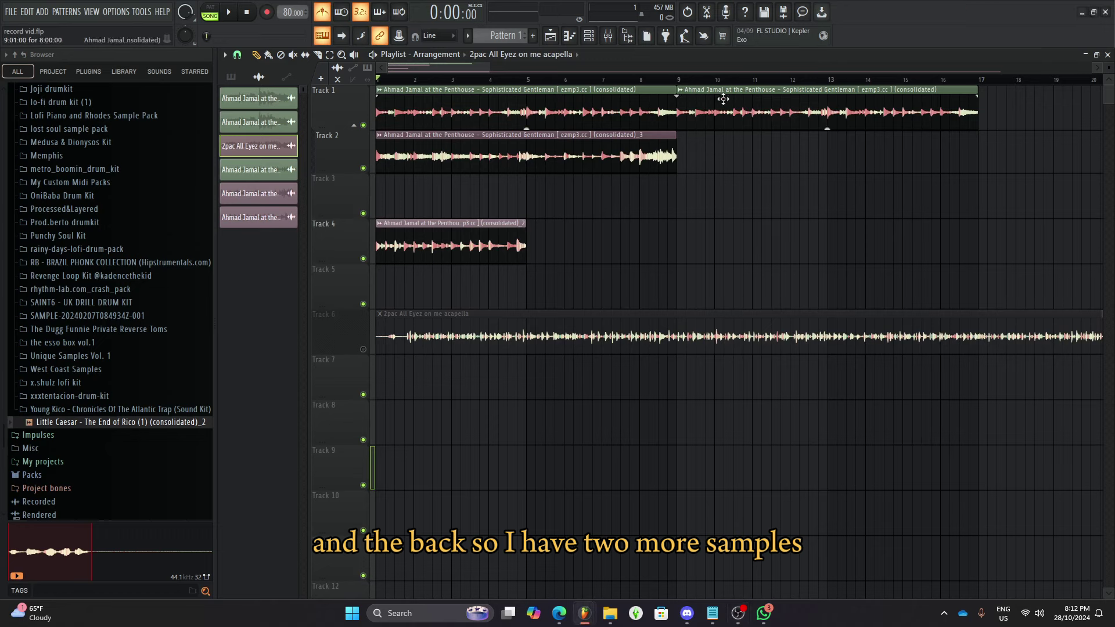
left_click(364, 125)
left_click(363, 259)
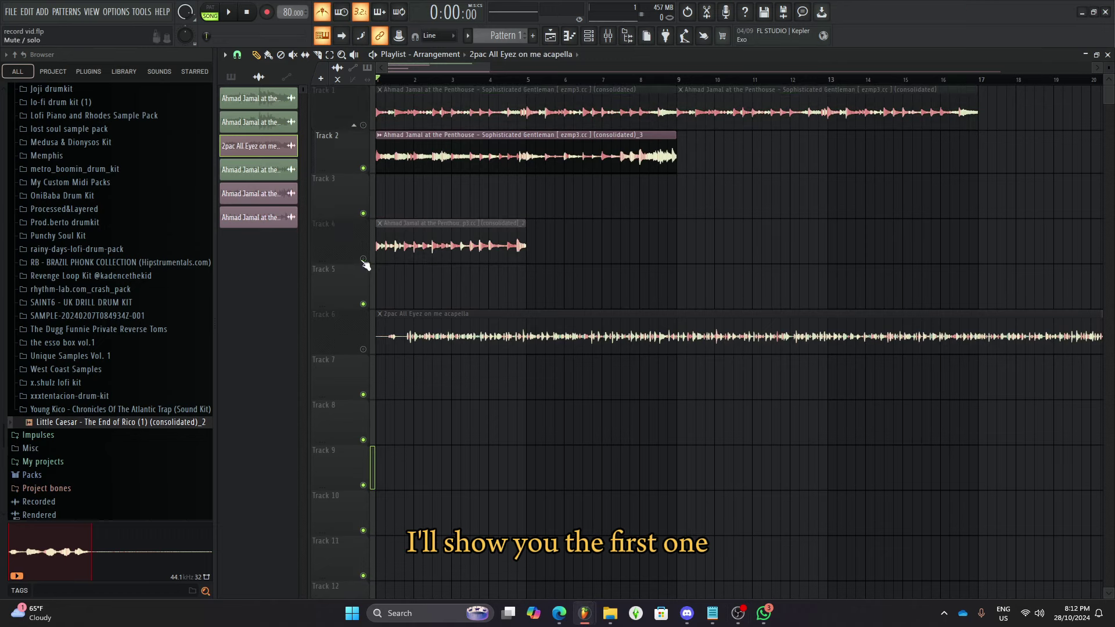
key("space")
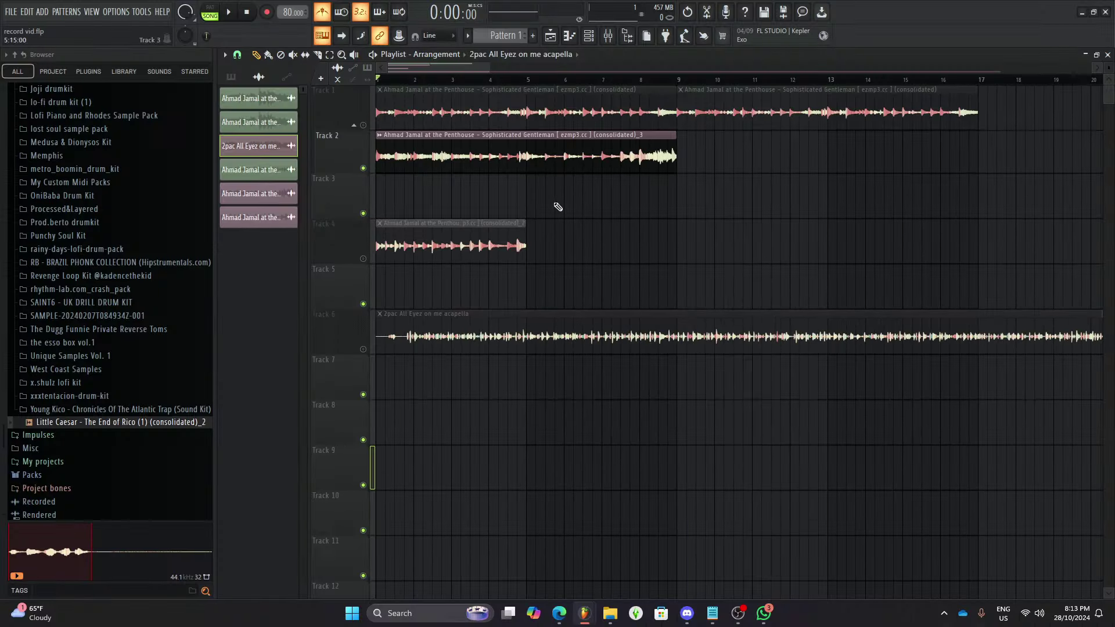
left_click(363, 168)
left_click(363, 259)
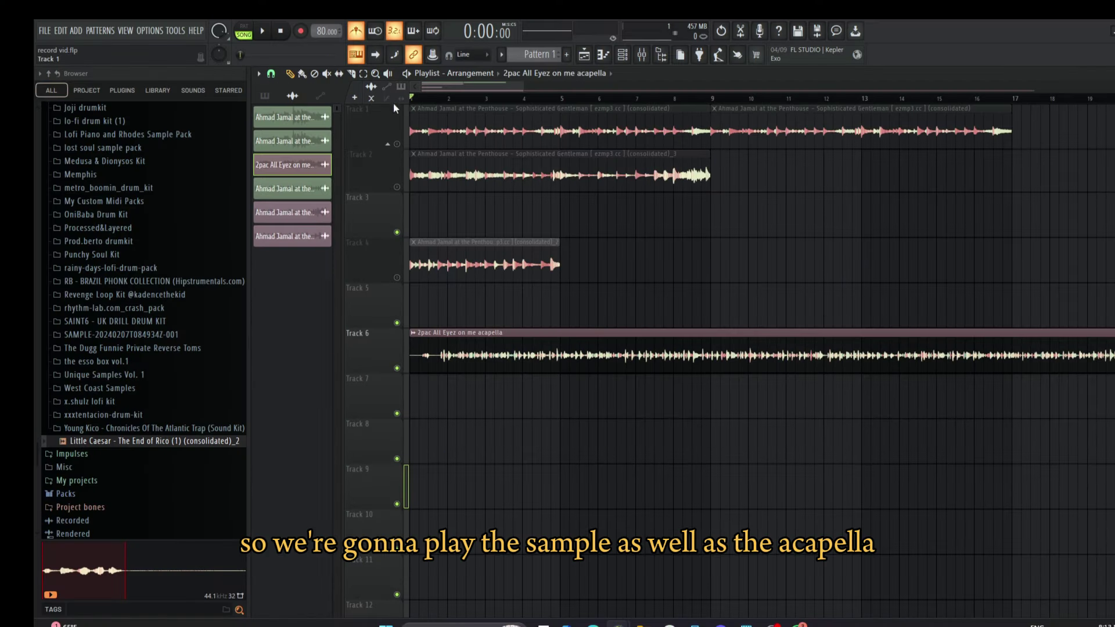
- Shift the 2Pac acapella on Track 6 later to start at about 1:10:11 and play it against the metronome
left_click(357, 32)
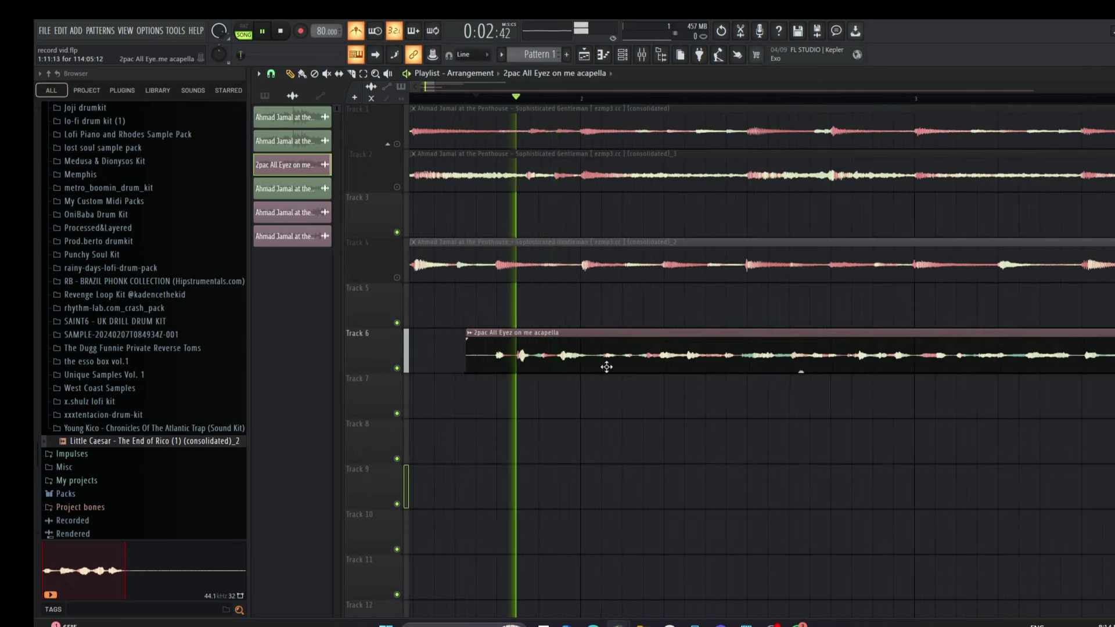
left_click_drag(605, 367, 593, 357)
key("space")
key("space")
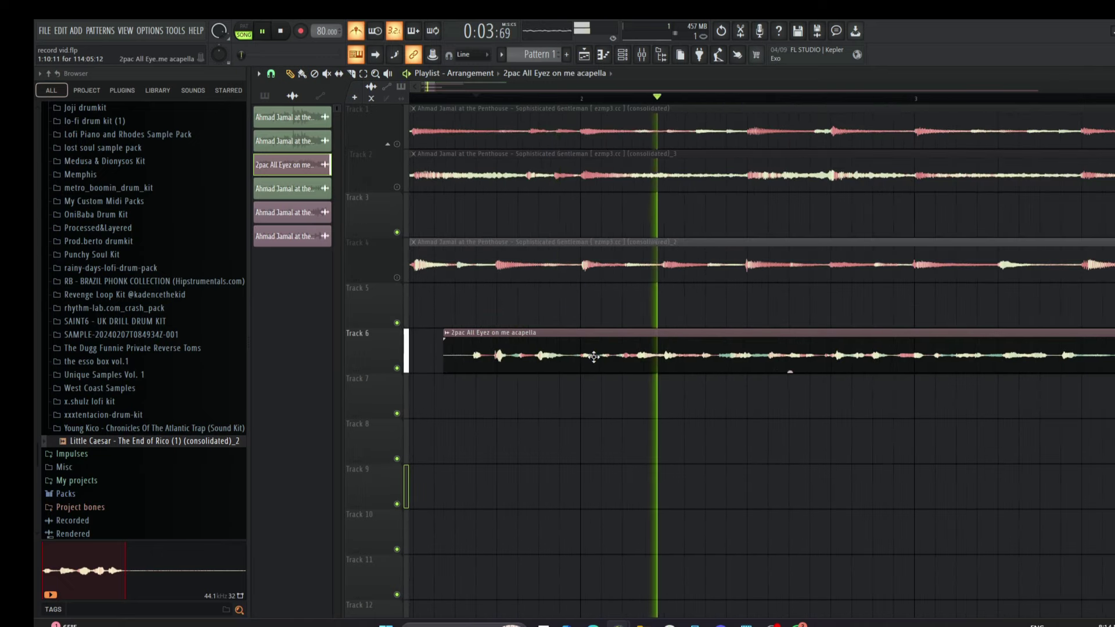
scroll(692, 354, "up", 2, "ctrl")
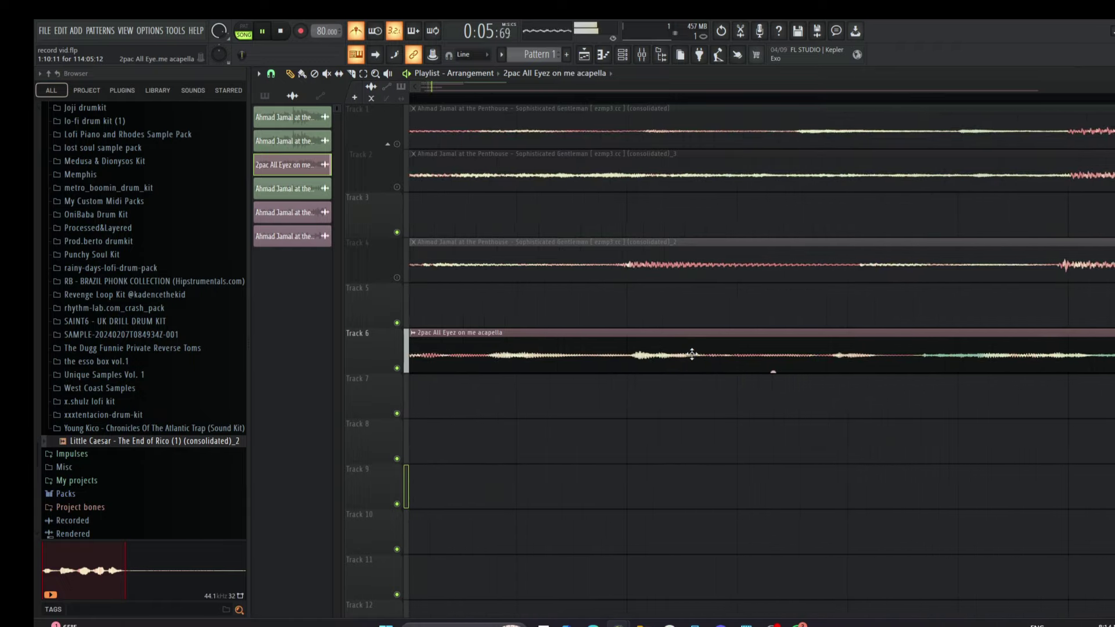
- Play the 2Pac acapella on Track 6 together with the Ahmad Jamal clip on Track 1 to check how they fit
scroll(581, 343, "down", 3, "ctrl")
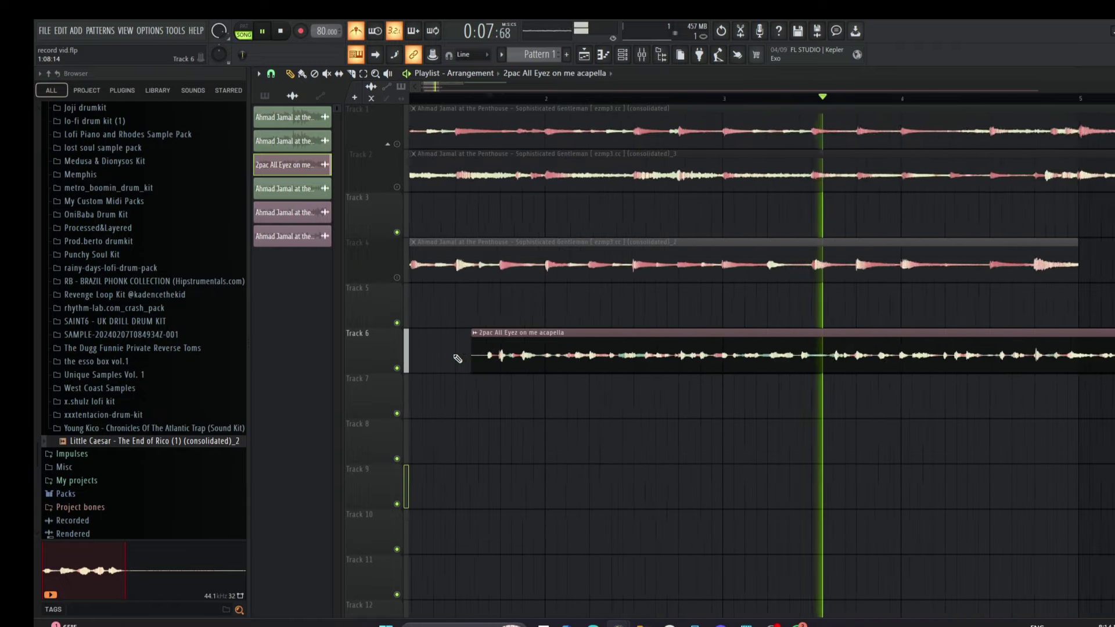
scroll(458, 359, "up", 1, "ctrl")
left_click_drag(431, 87, 424, 91)
scroll(477, 219, "down", 4, "ctrl")
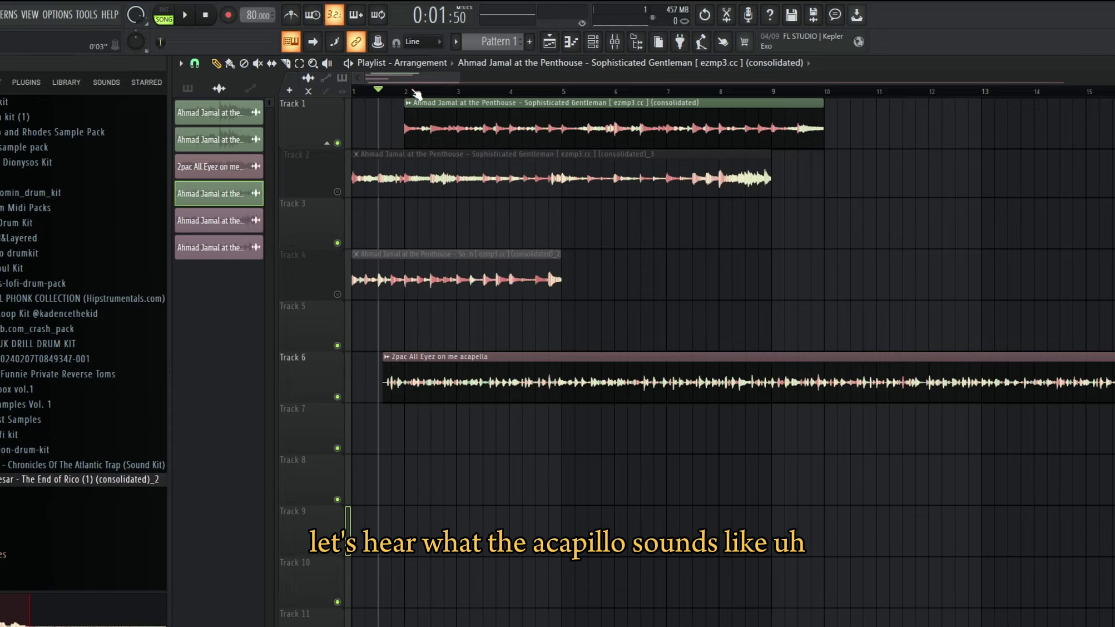
key("space")
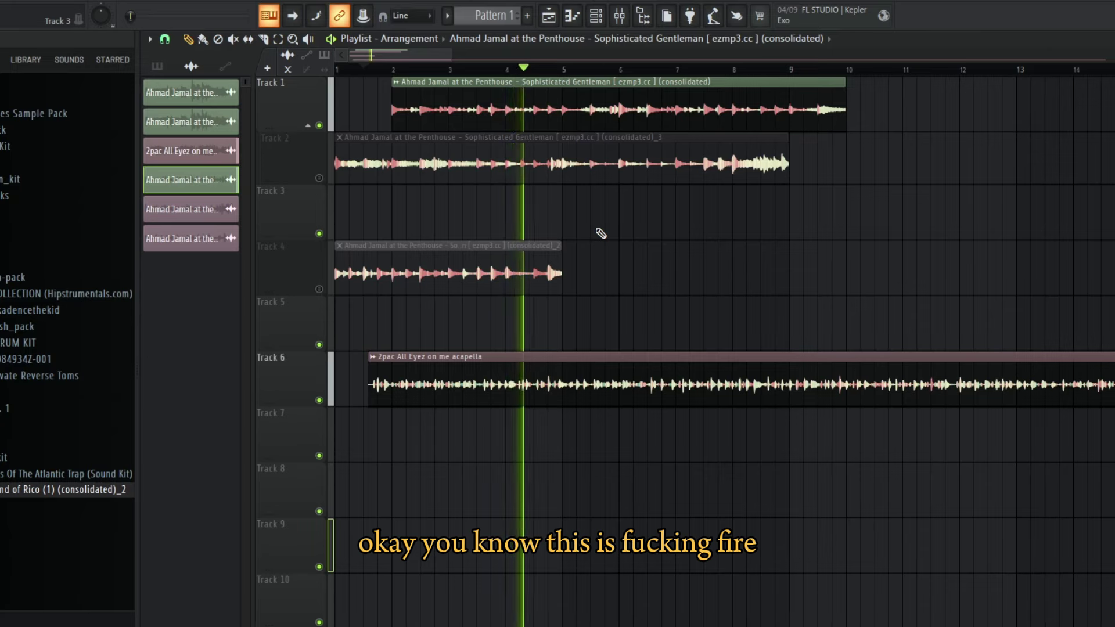
key("space")
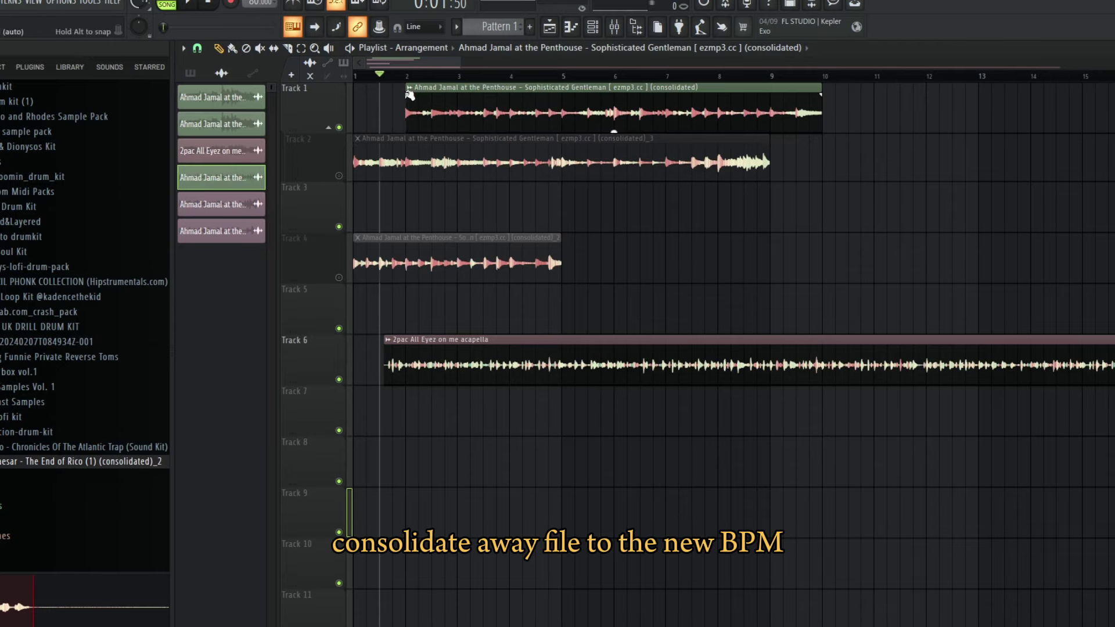
- Fit the consolidated Ahmad Jamal clip on Track 1 to the project tempo, entering 80 BPM as the sample's tempo
left_click(409, 89)
left_click(540, 176)
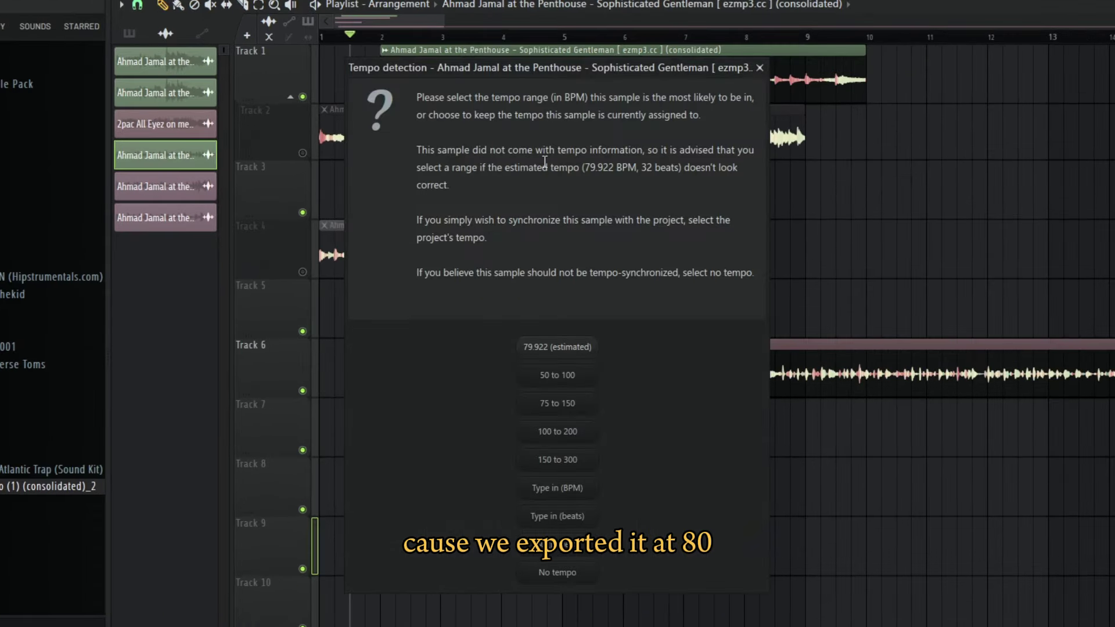
left_click_drag(468, 66, 602, 79)
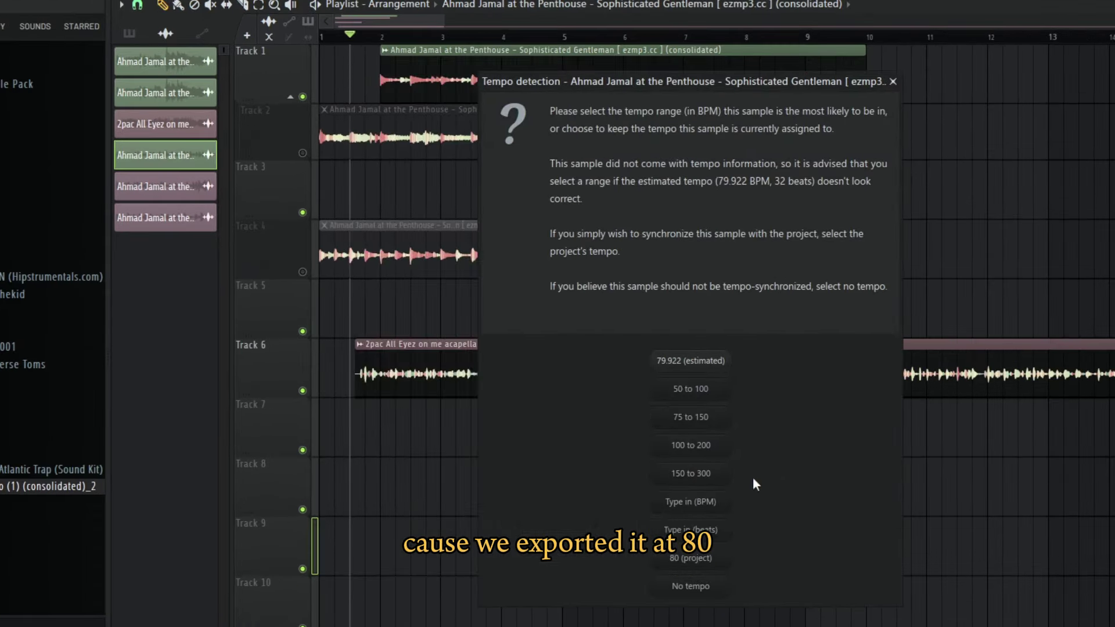
left_click(702, 501)
type("80")
key("Return")
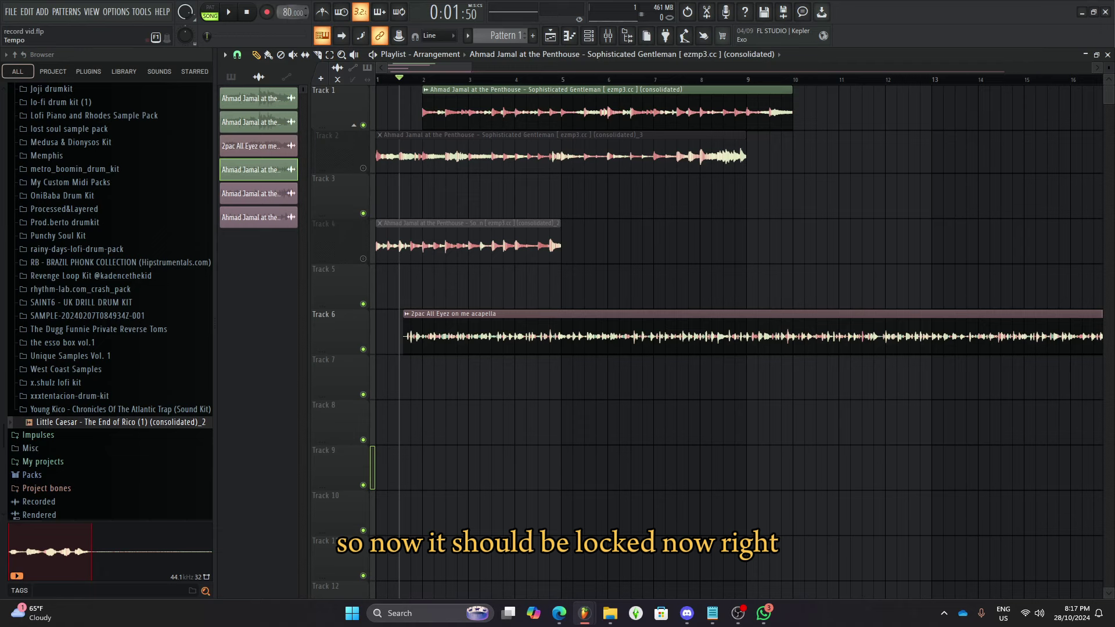
- Raise the project tempo to 86 BPM and play the Track 1 sample with the acapella
left_click_drag(289, 12, 289, 5)
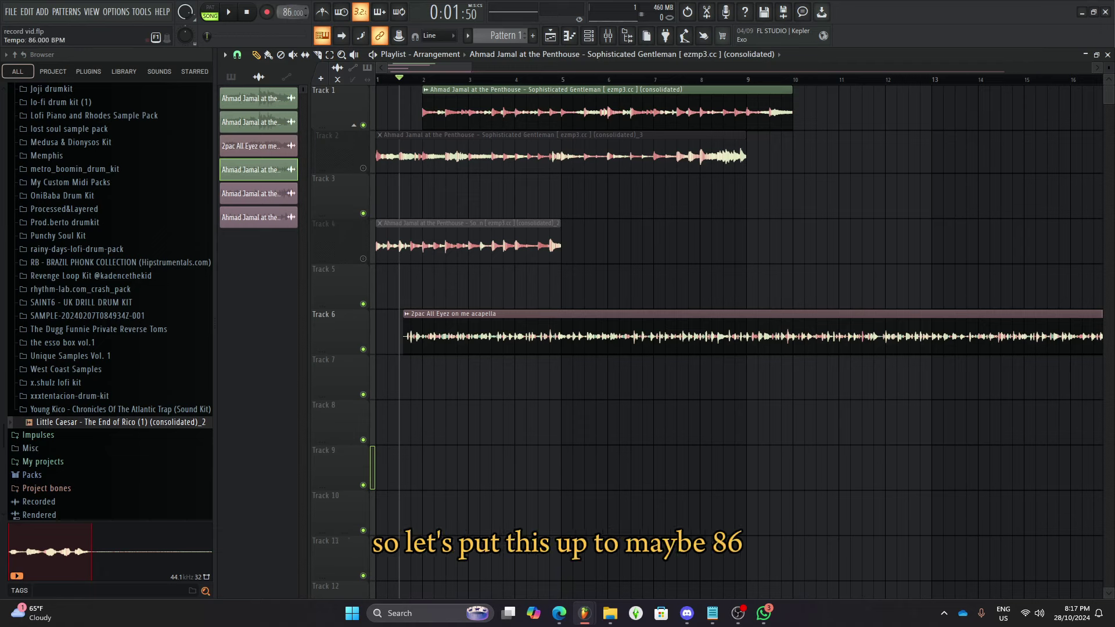
left_click(570, 333)
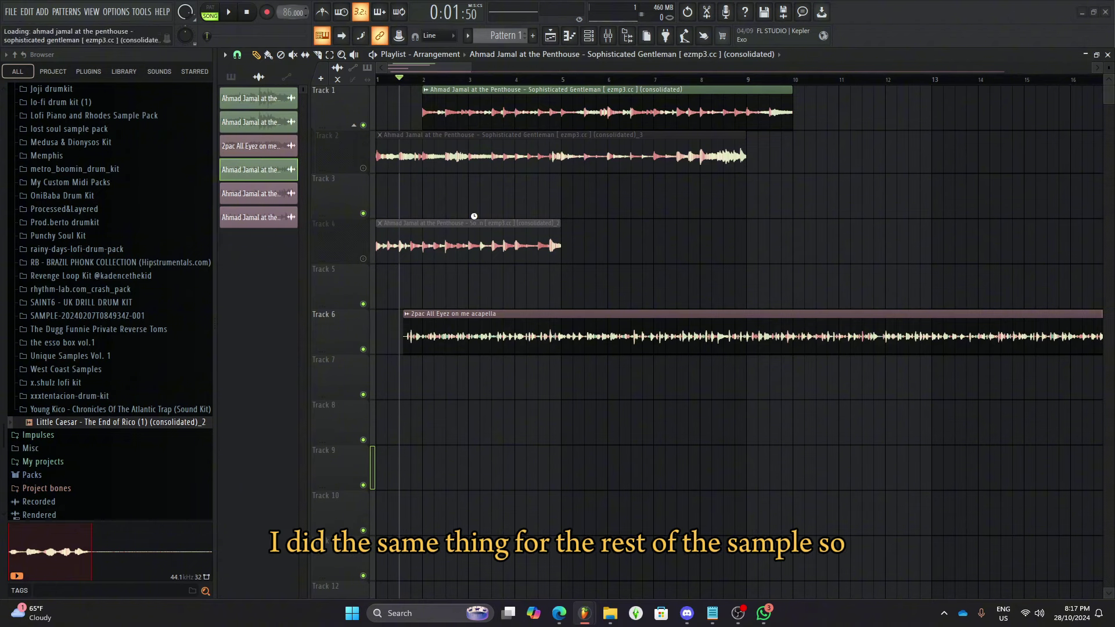
key("space")
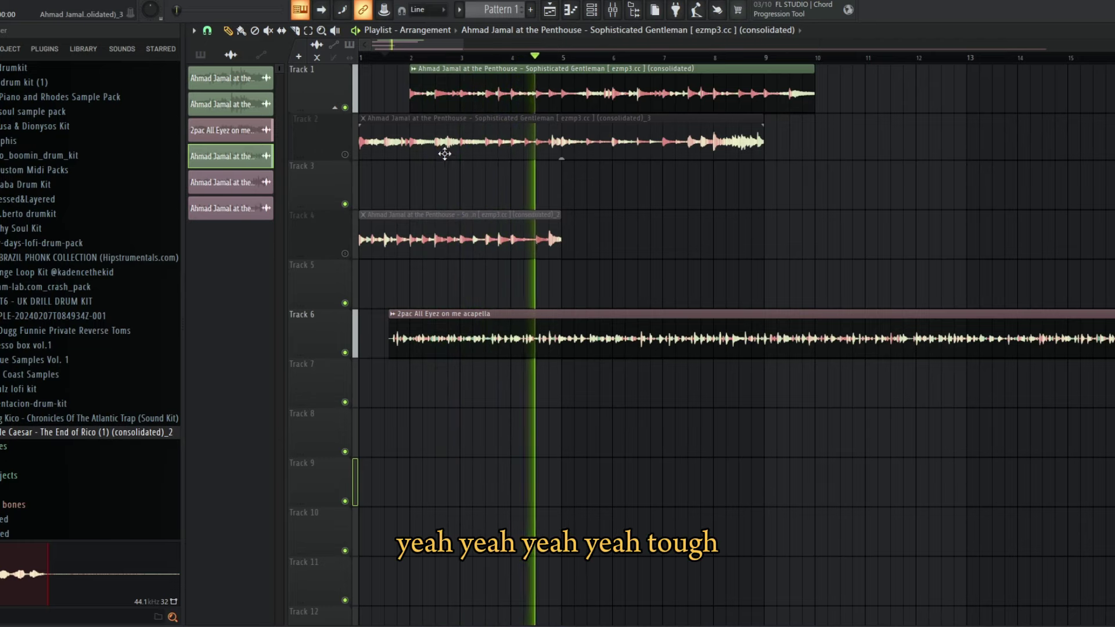
key("space")
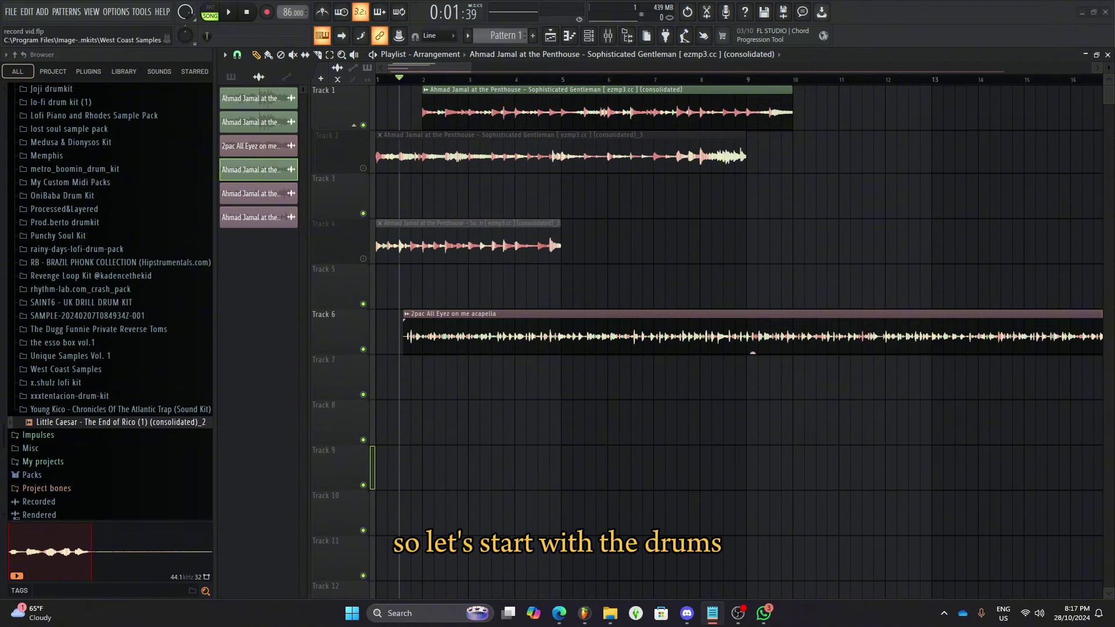
- Open the [EBV1]kick4 channel's sampler, audition the kick sound, and close it
left_click(368, 86)
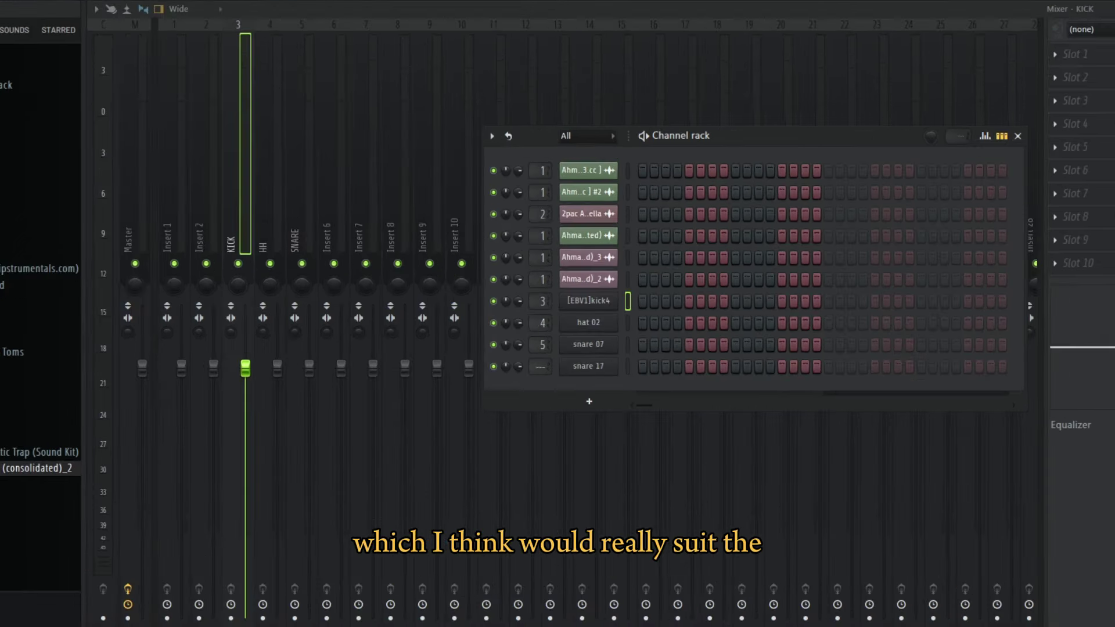
left_click(598, 308)
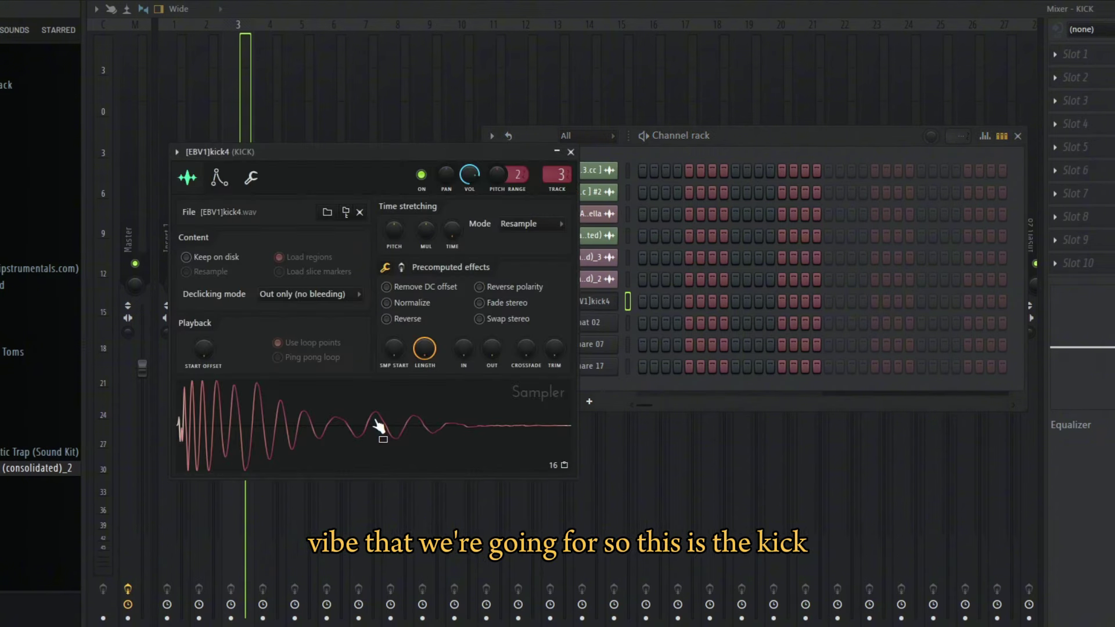
left_click(382, 433)
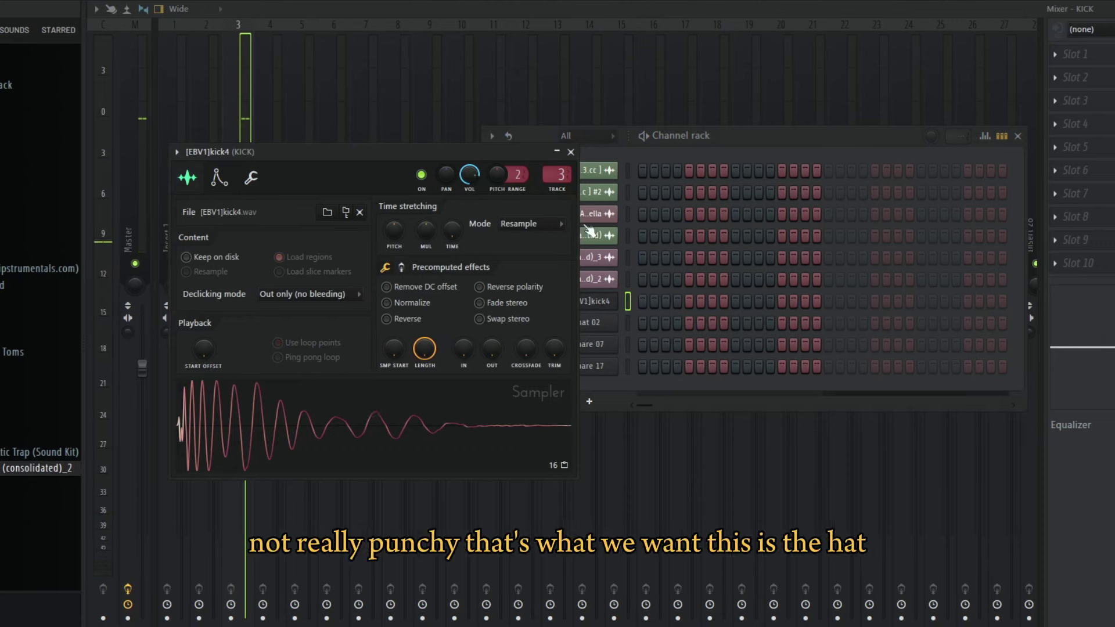
left_click(571, 152)
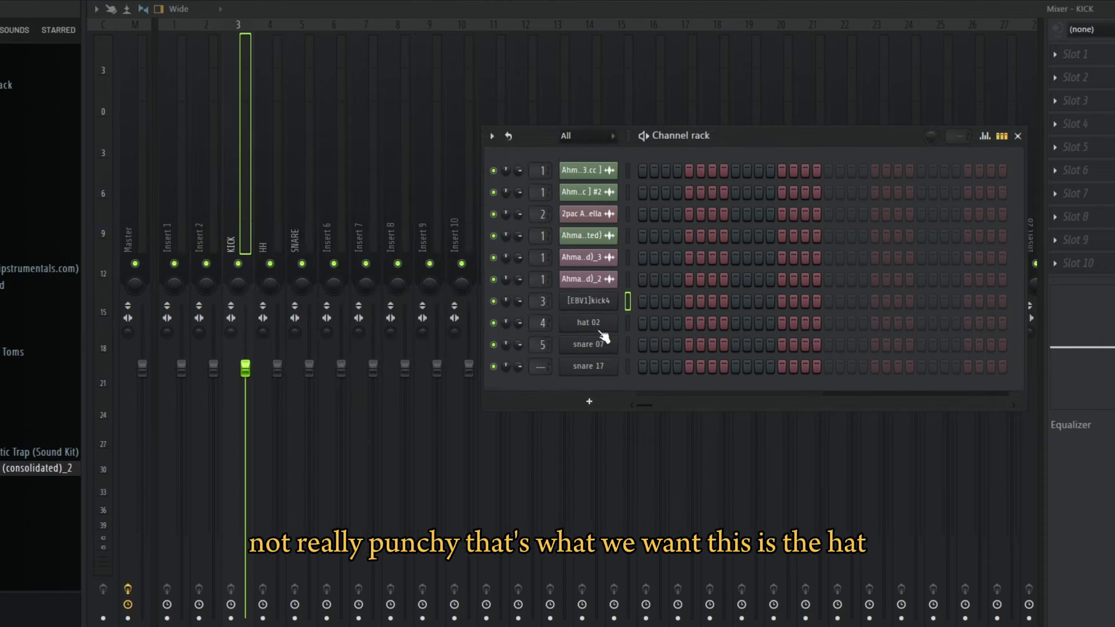
- Open the hat 02 channel's sampler, audition the hi-hat sound, and close it
left_click(602, 336)
left_click(369, 453)
left_click(368, 452)
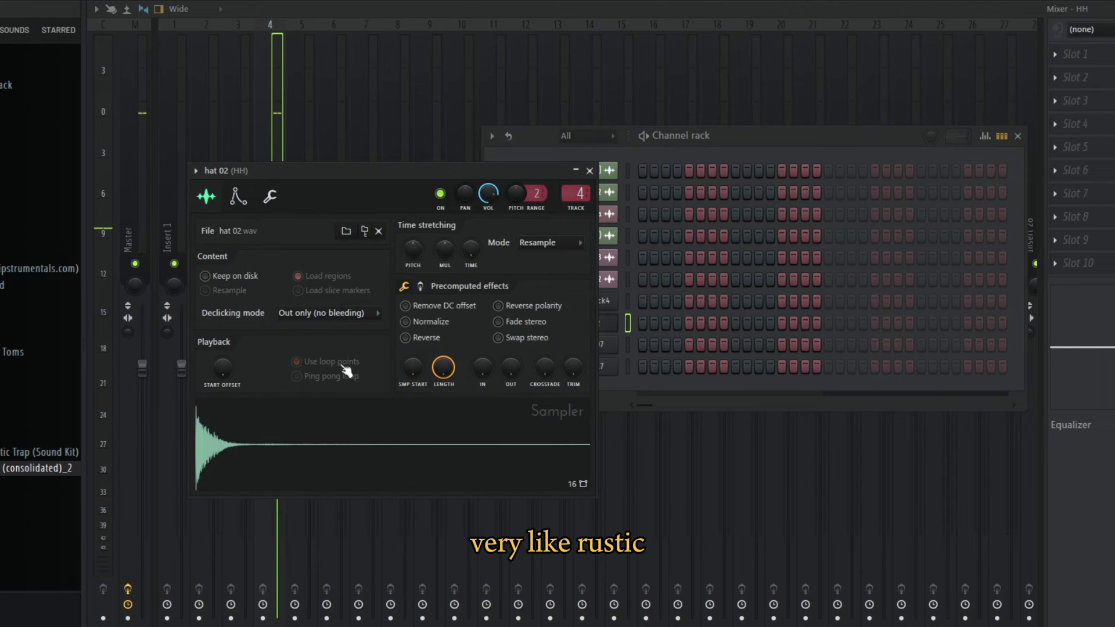
left_click(589, 170)
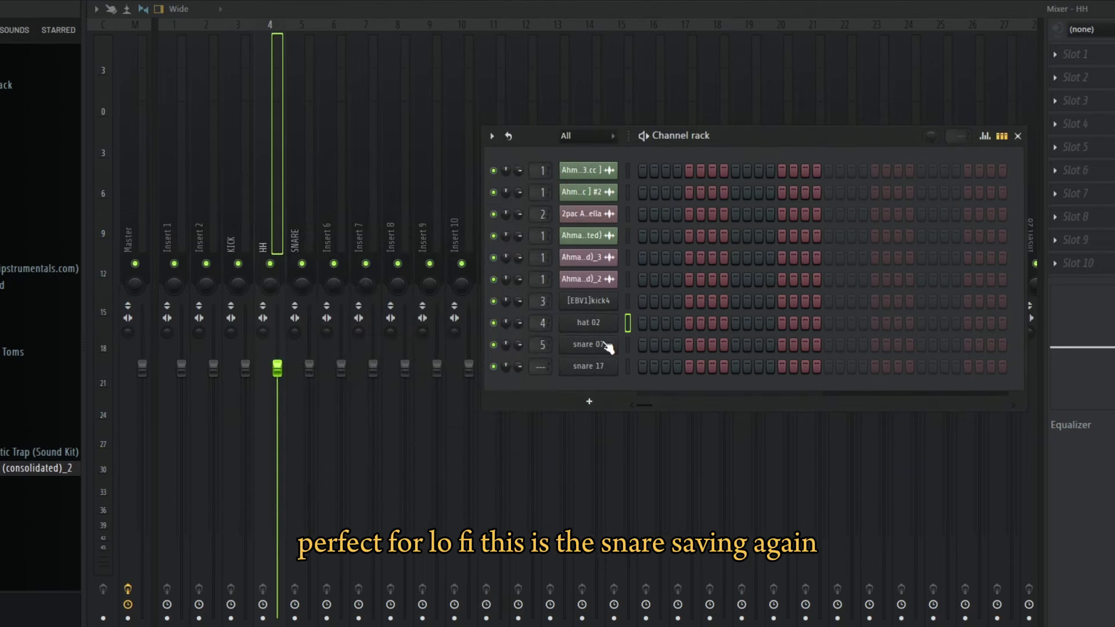
- Audition the two snare sounds, snare 07 and snare 17, in their samplers, closing each one
left_click(586, 345)
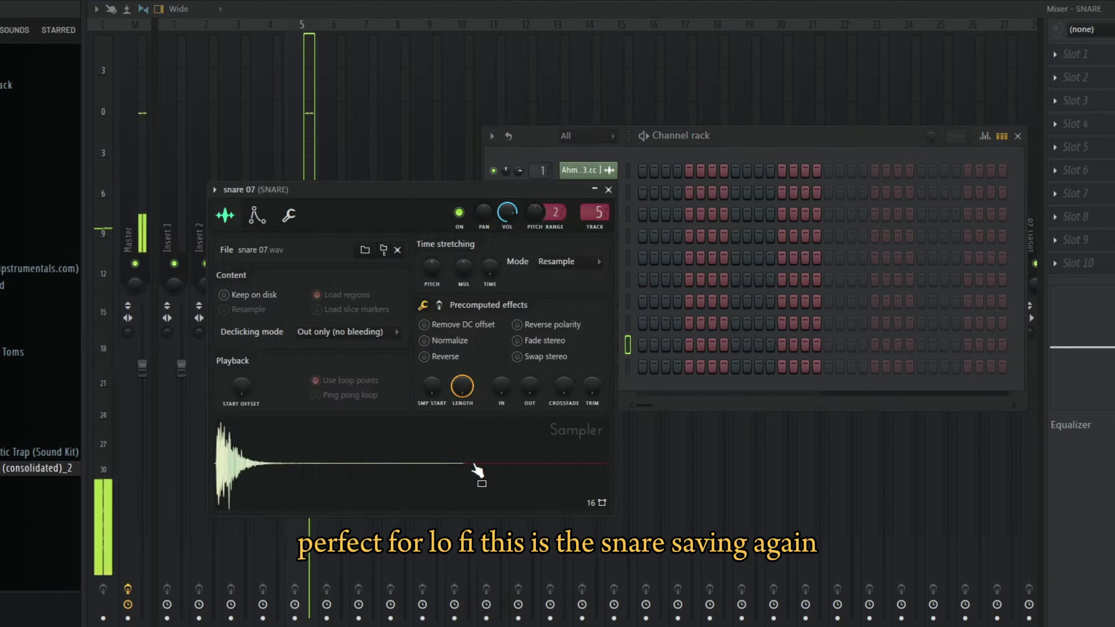
left_click(608, 189)
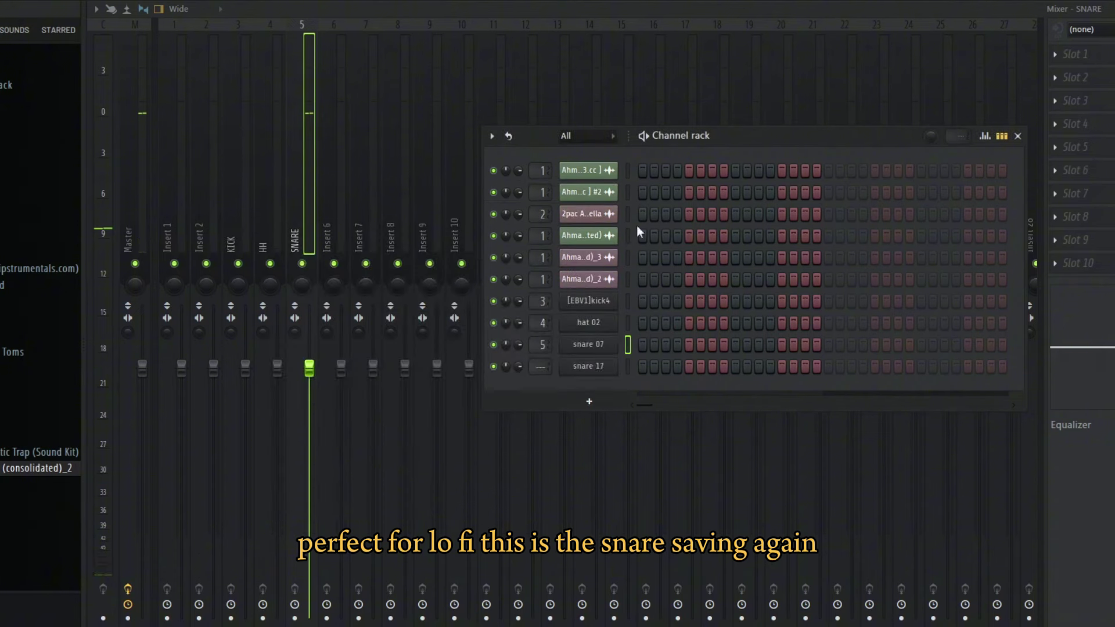
left_click(587, 366)
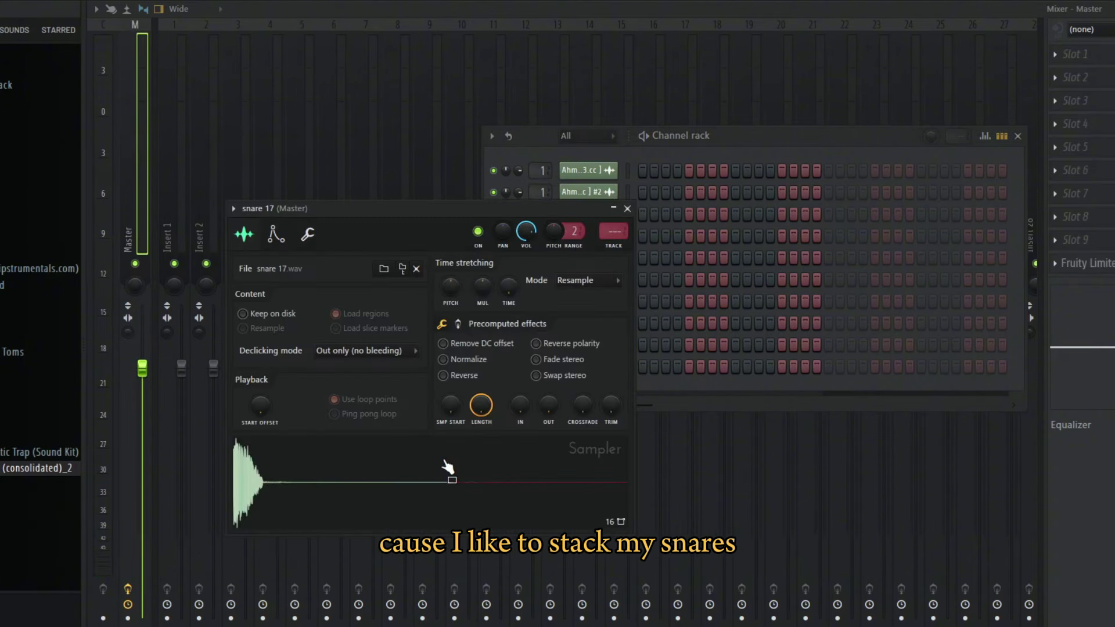
left_click(627, 208)
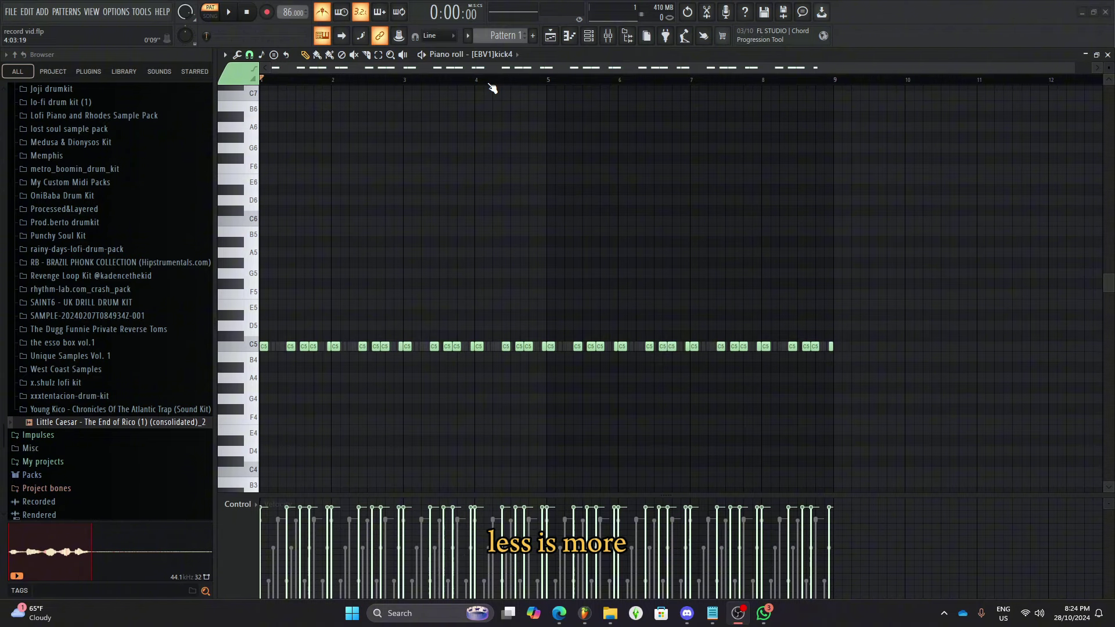
- Play the [EBV1]kick4 pattern in the piano roll from the start, zooming in on its notes
key("space")
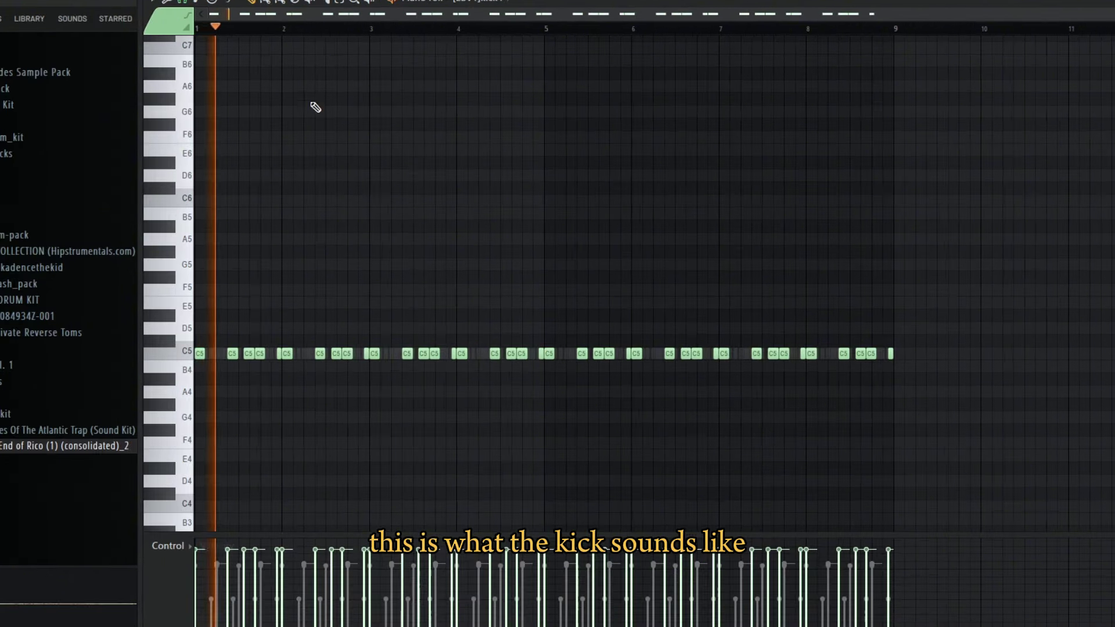
scroll(261, 186, "up", 2)
left_click_drag(288, 15, 271, 35)
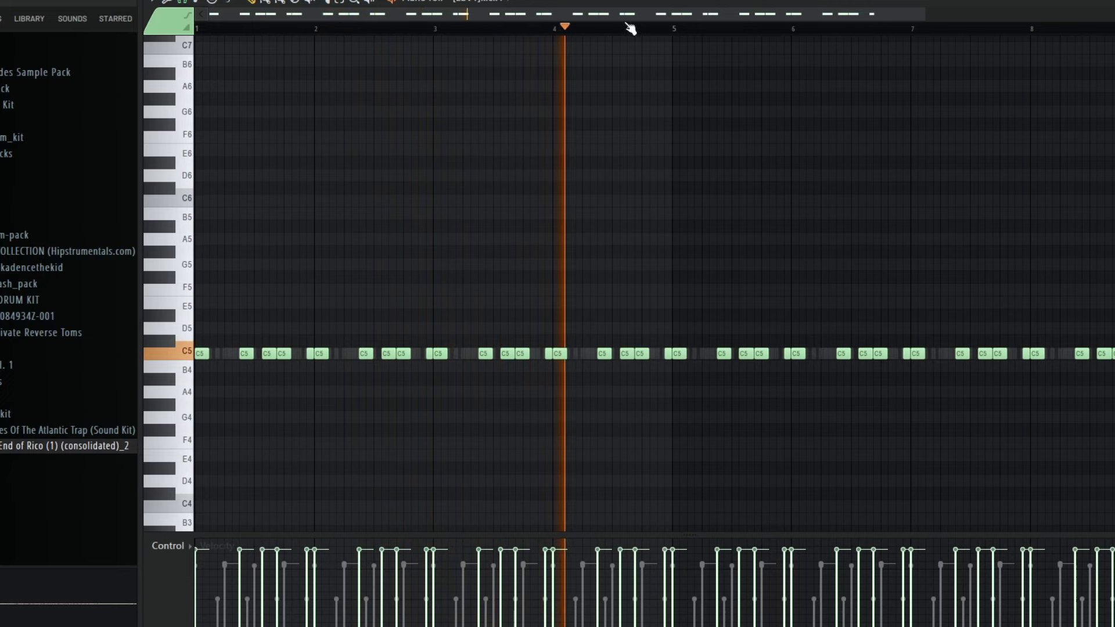
key("space")
- Compare the two kick channels in the channel rack and play their layered pattern
left_click(589, 36)
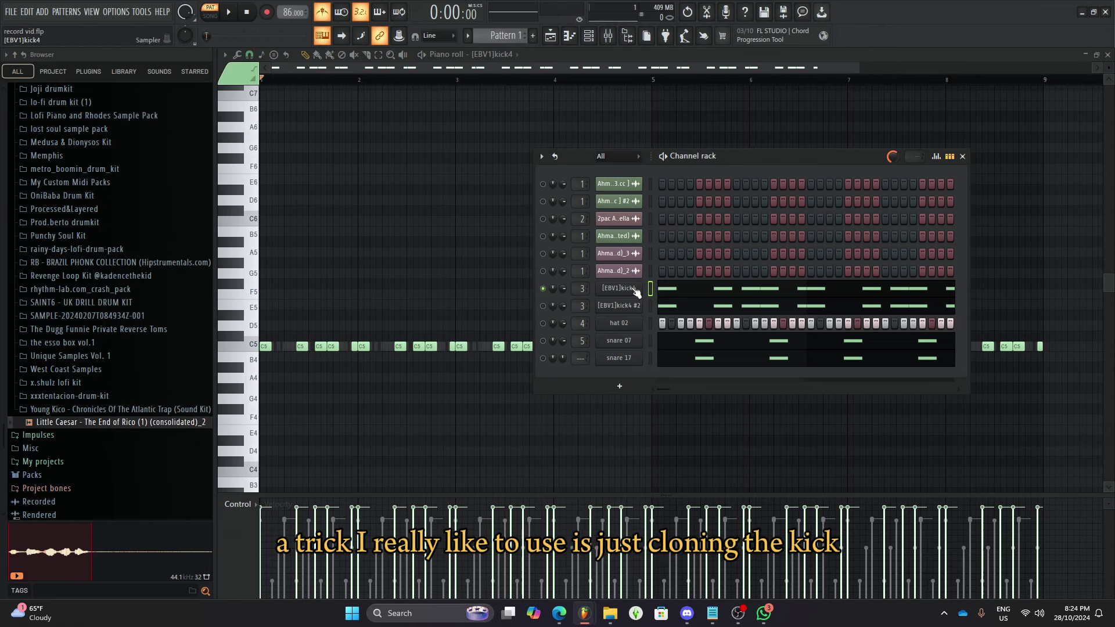
left_click(363, 84)
key("space")
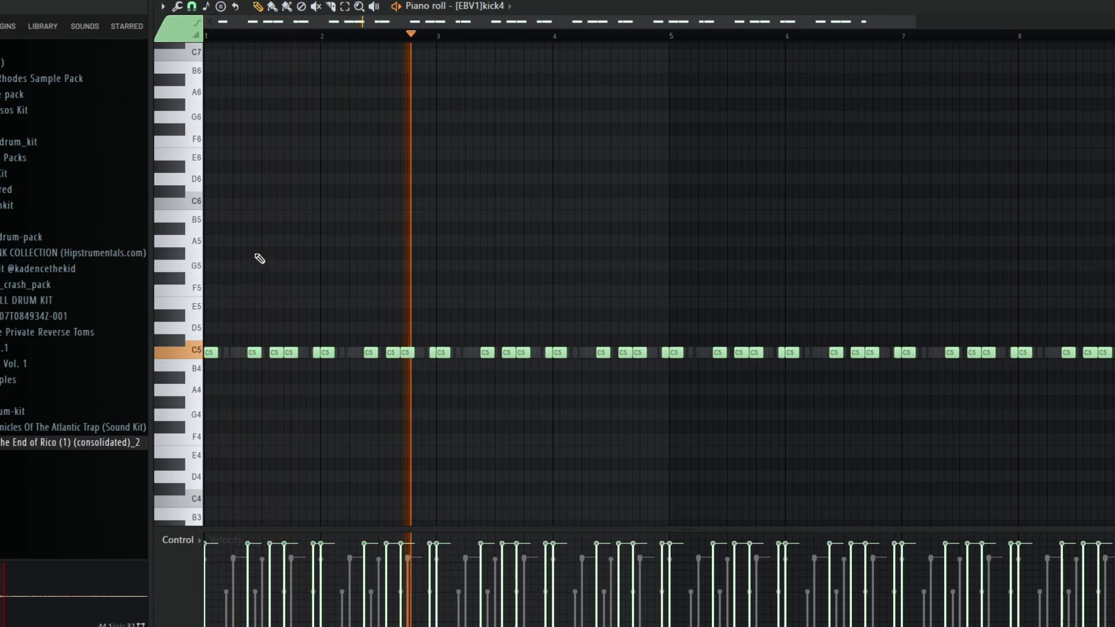
key("space")
- Slightly lower the velocities of all [EBV1]kick4 notes in two passes, playing the pattern to check the balance
key("ctrl+a")
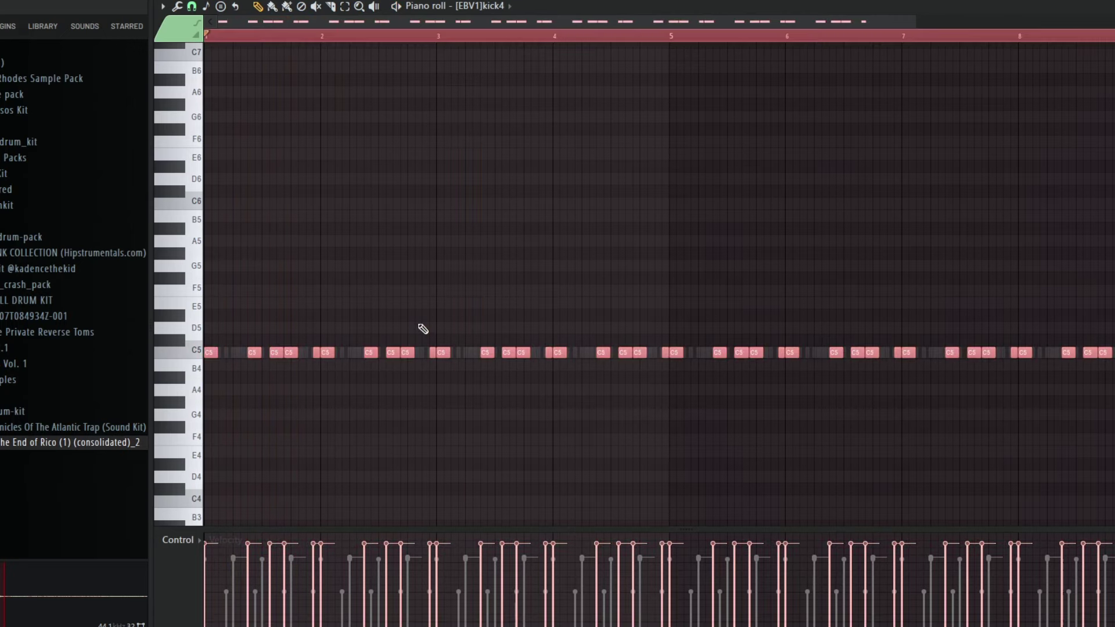
scroll(423, 326, "down", 1)
scroll(423, 324, "up", 1)
scroll(423, 324, "down", 1)
key("ctrl+d")
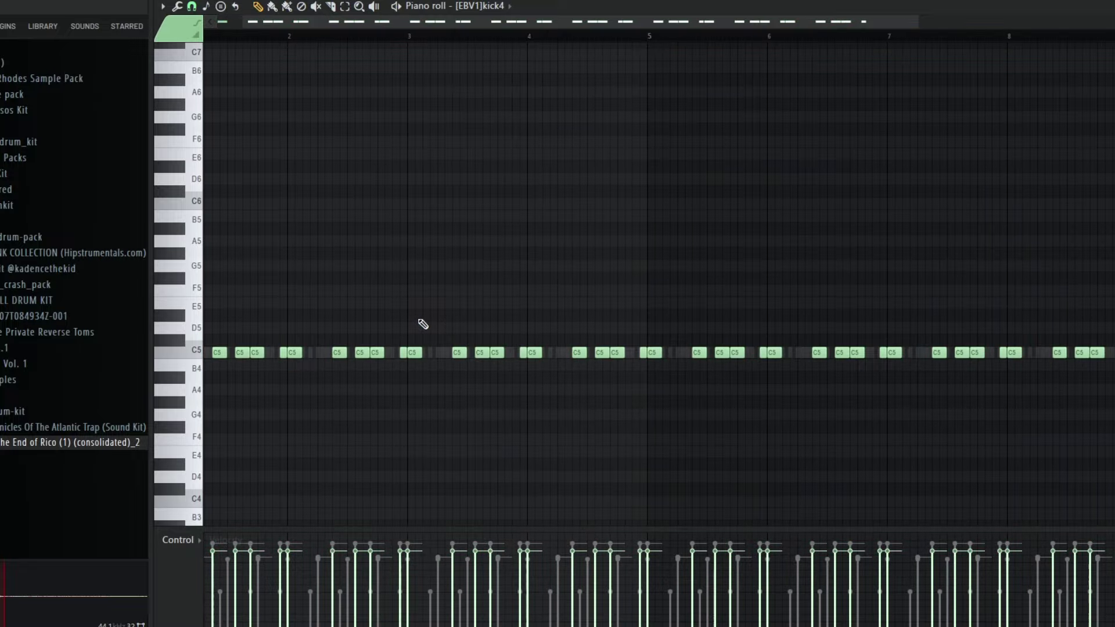
key("space")
key("ctrl+a")
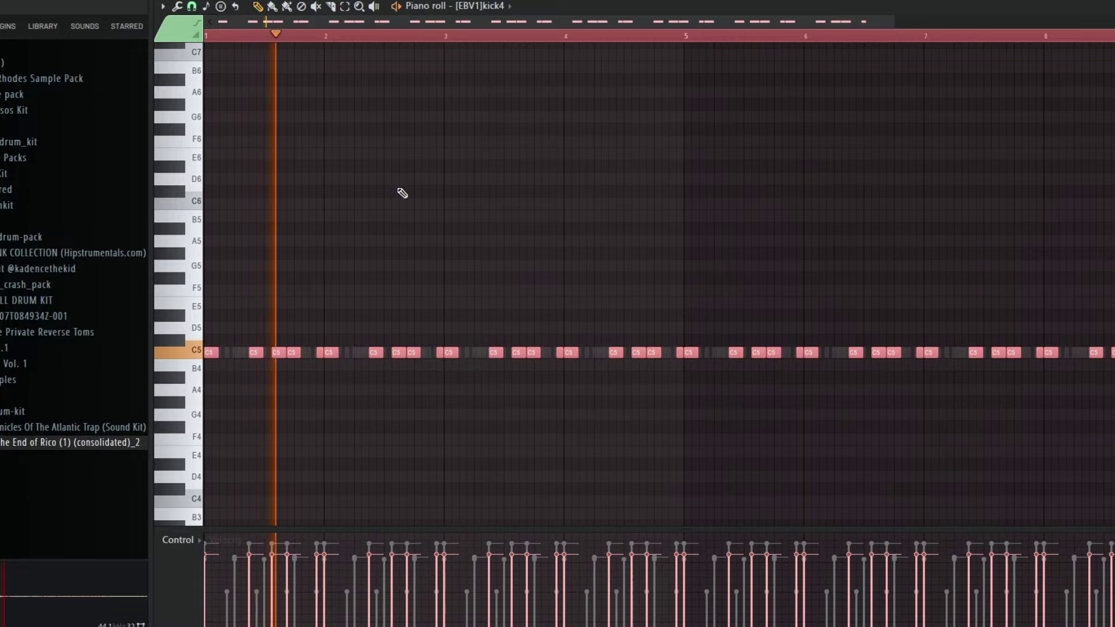
key("ctrl+d")
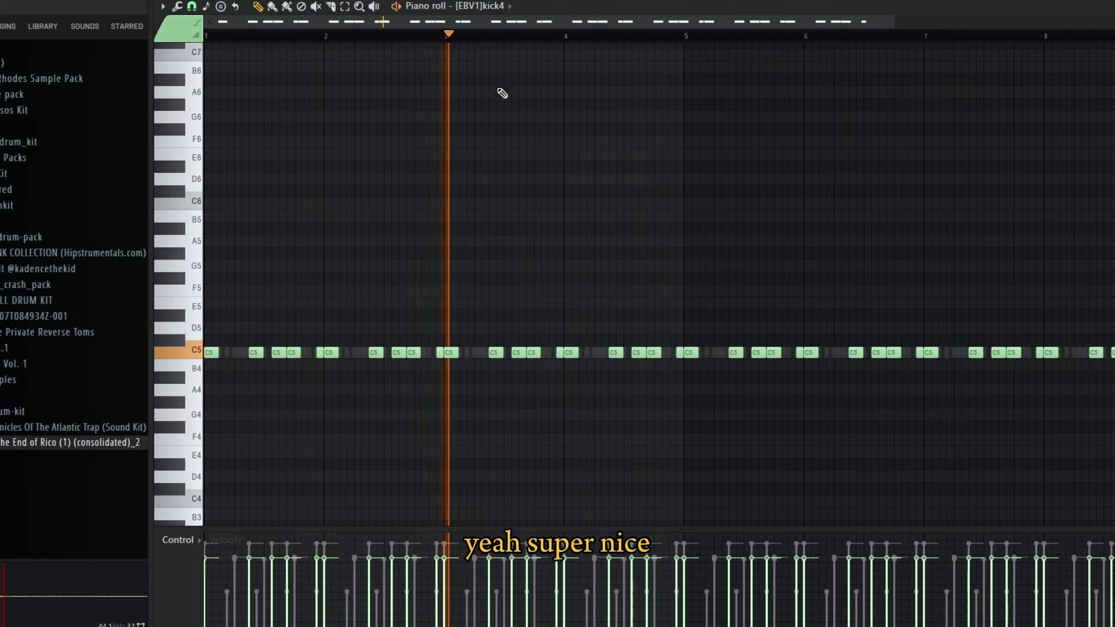
key("space")
- Open the hat 02 notes in the piano roll and examine the velocities within the three-note hi-hat groups
key("F6")
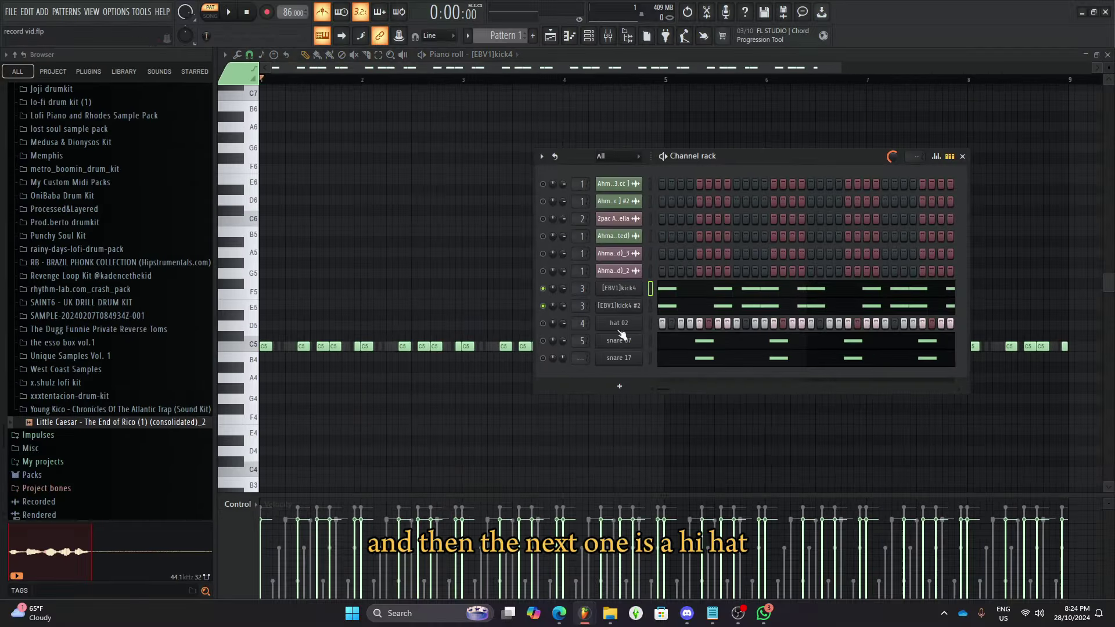
right_click(663, 325)
left_click(667, 321)
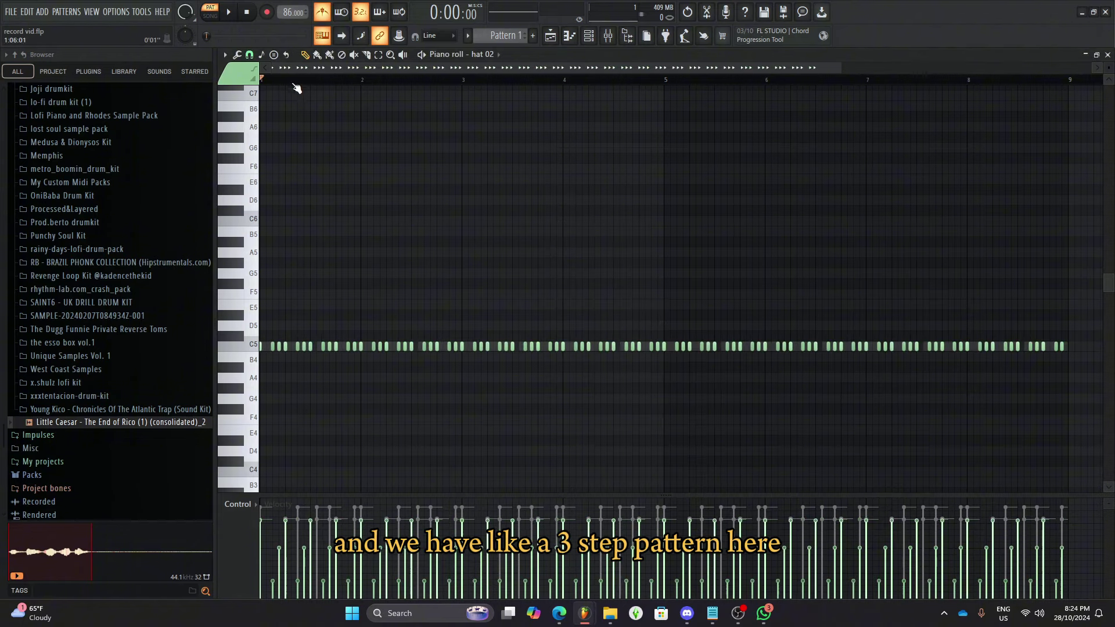
scroll(286, 299, "up", 3)
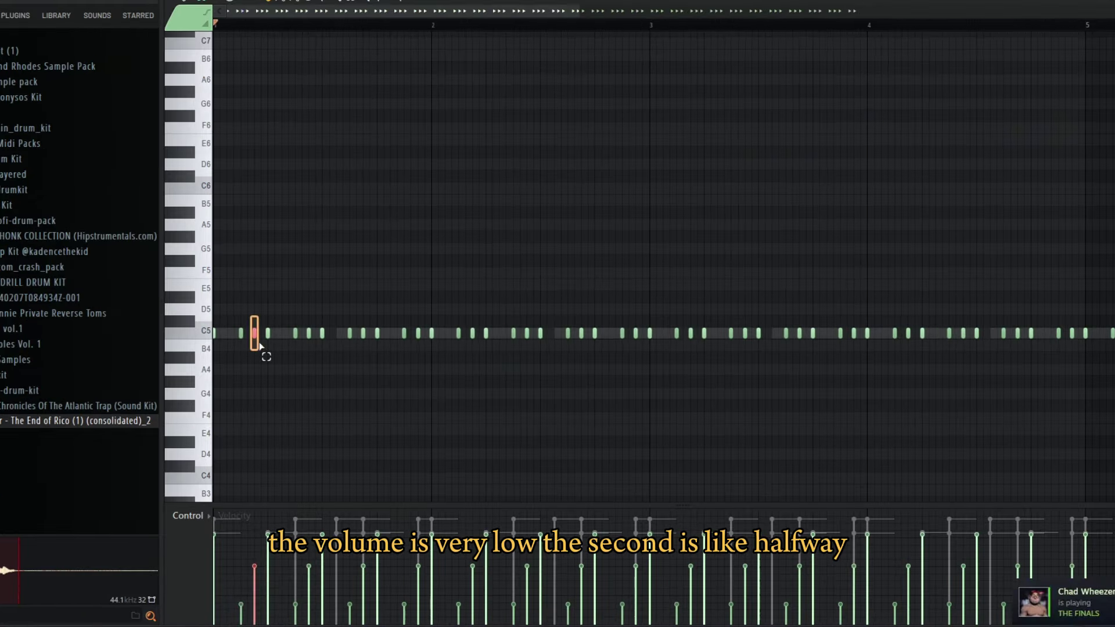
left_click(267, 332)
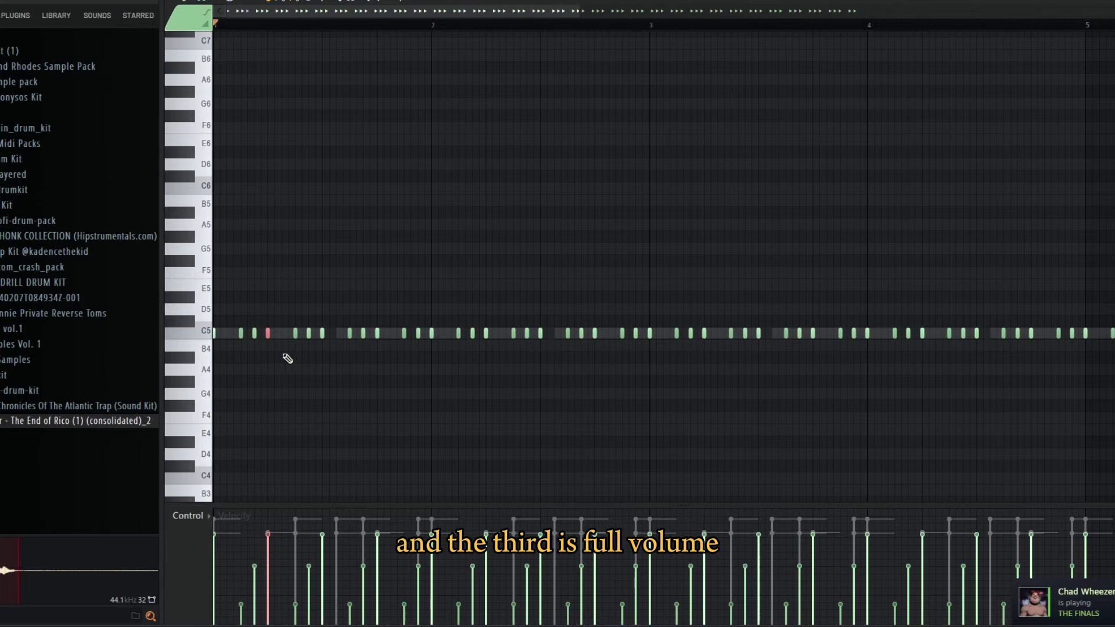
scroll(281, 306, "down", 2)
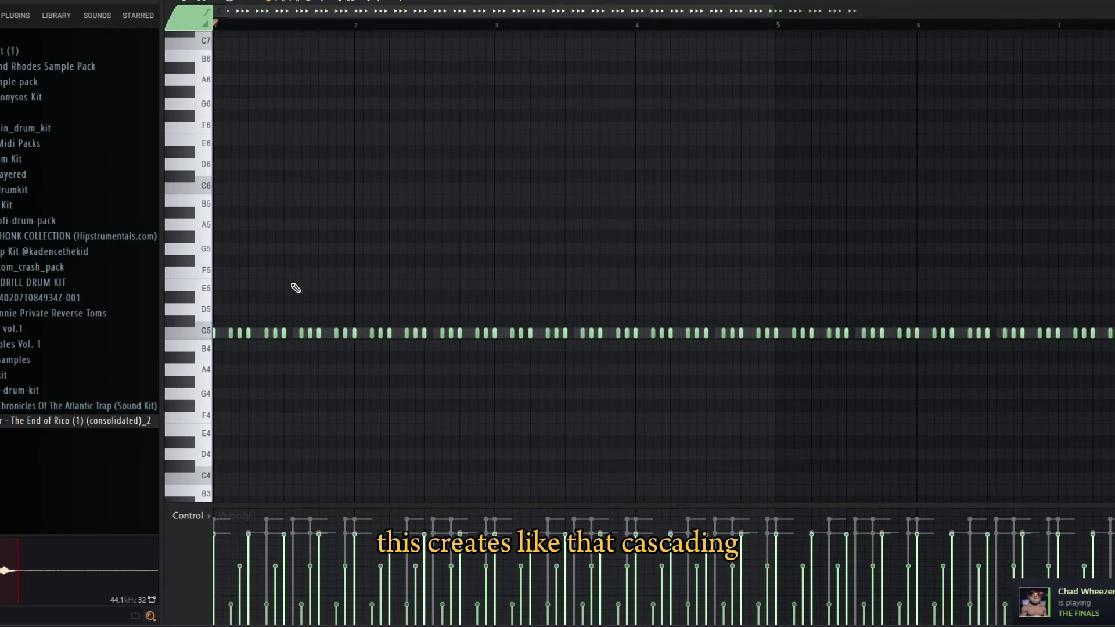
scroll(316, 284, "down", 2)
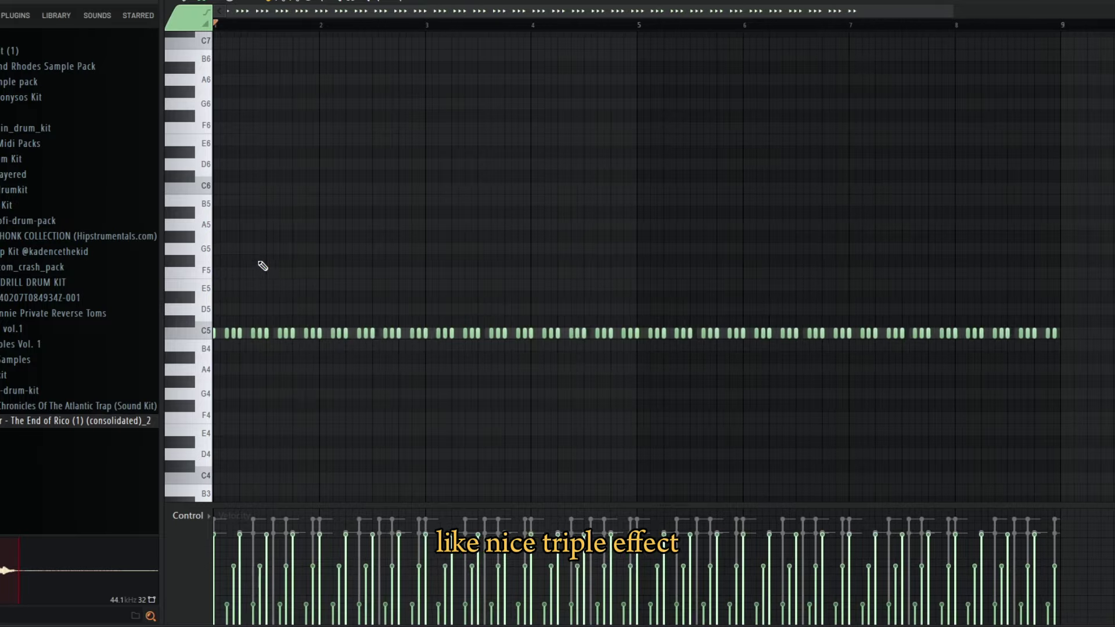
- Play the hat 02 pattern with the kicks and unmute the snare 07 channel
key("space")
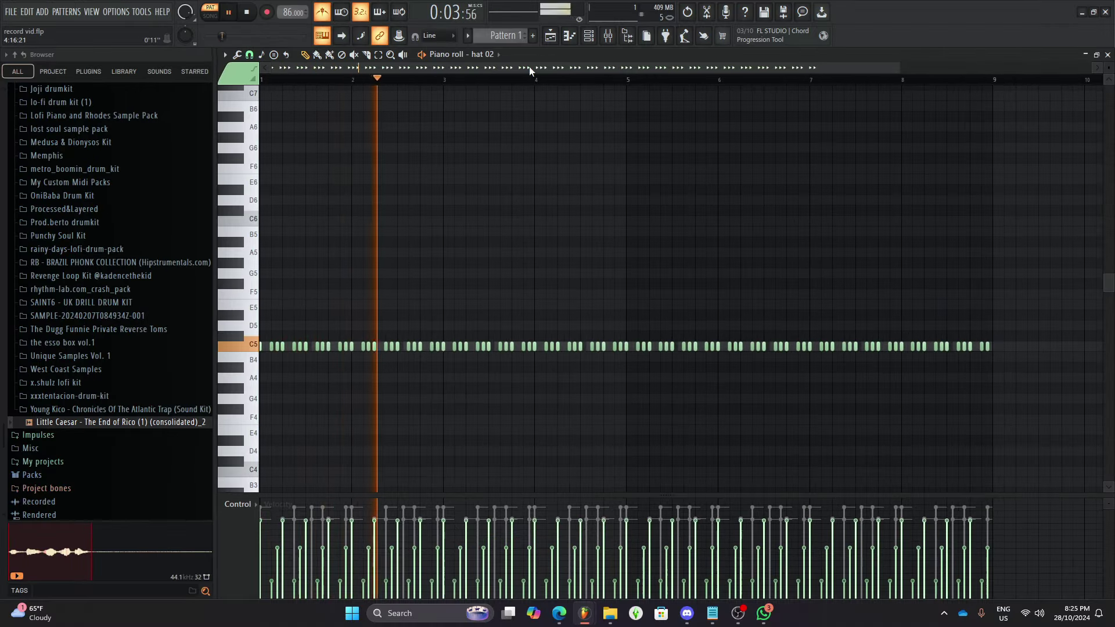
left_click(586, 35)
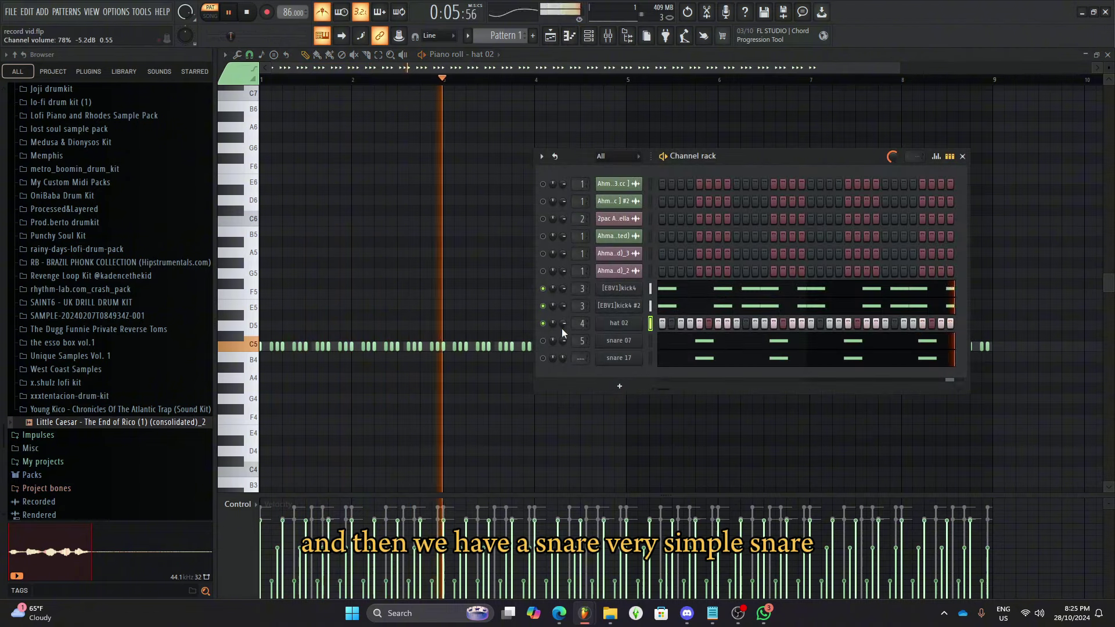
left_click(543, 341)
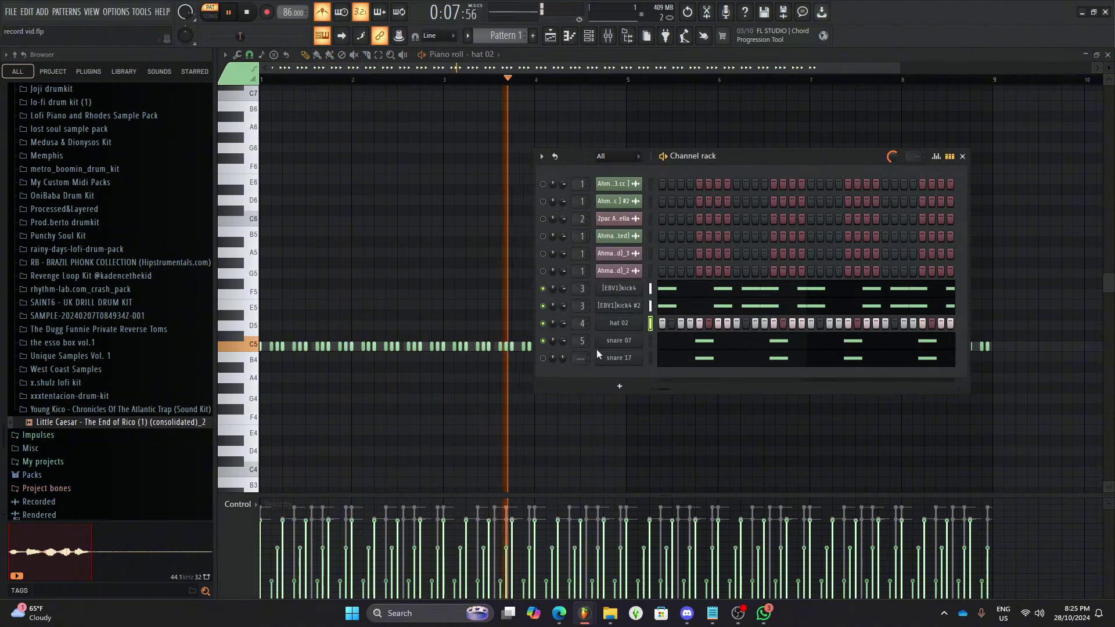
- Examine the snare 07 notes in the piano roll and unmute the snare 17 channel layered with it
right_click(639, 340)
left_click(668, 340)
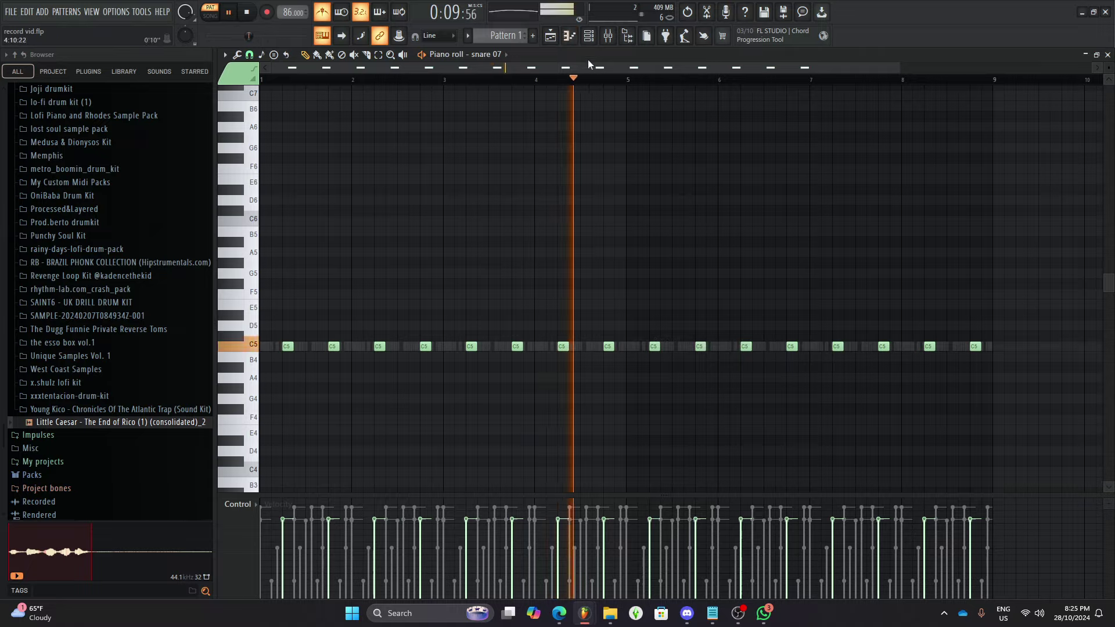
left_click(588, 35)
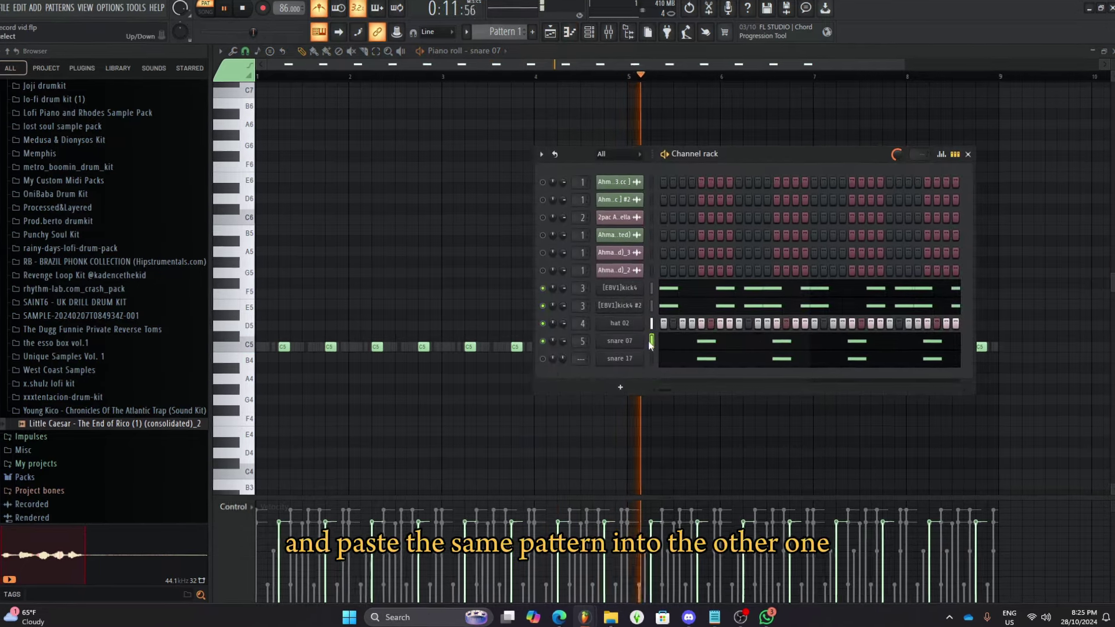
left_click(543, 360)
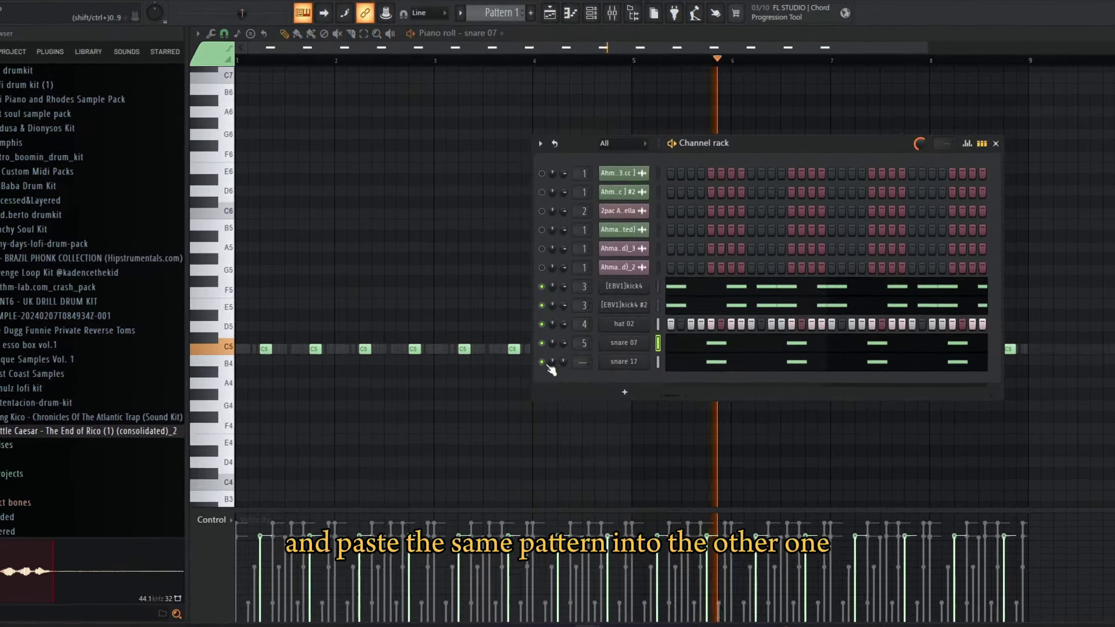
- Check the drum channels and mixer tracks, and play the arrangement of main sample, acapella and drums
left_click(433, 44)
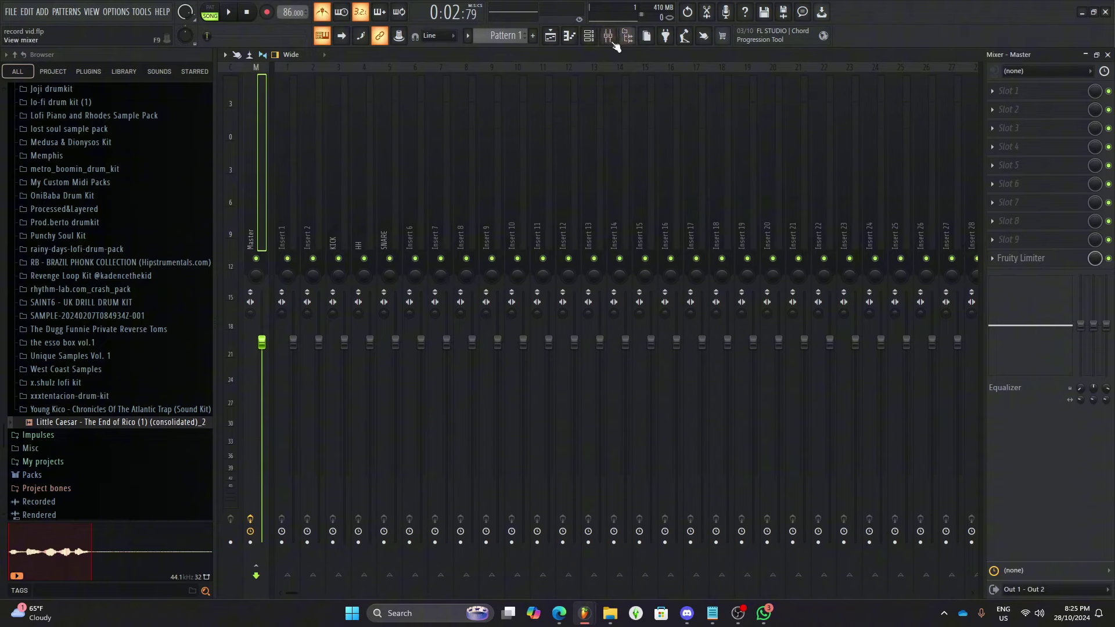
key("F6")
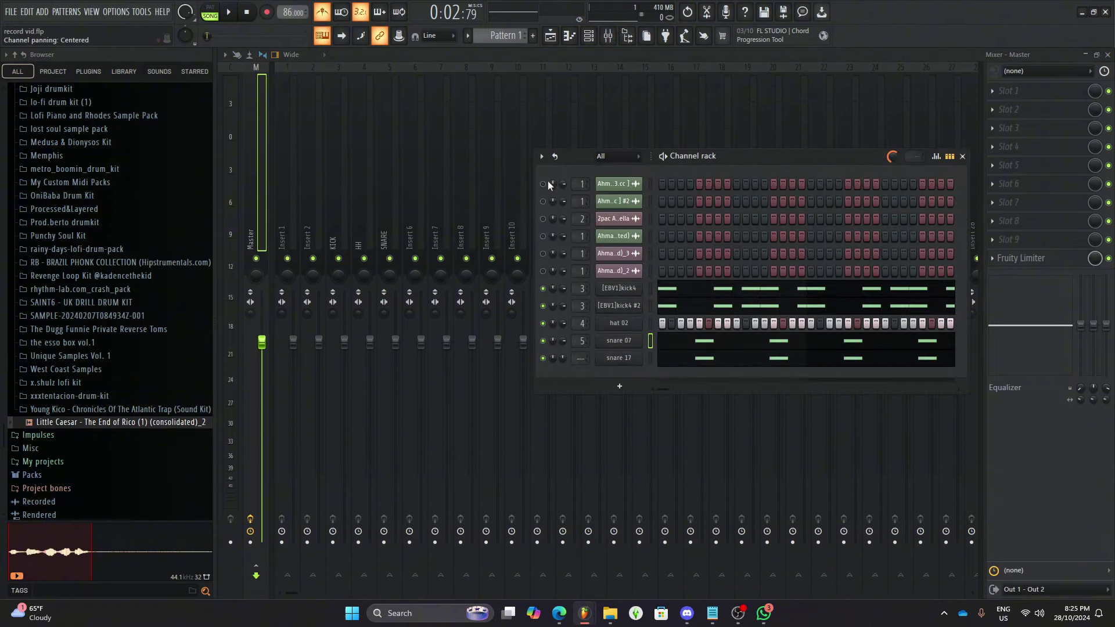
left_click(552, 36)
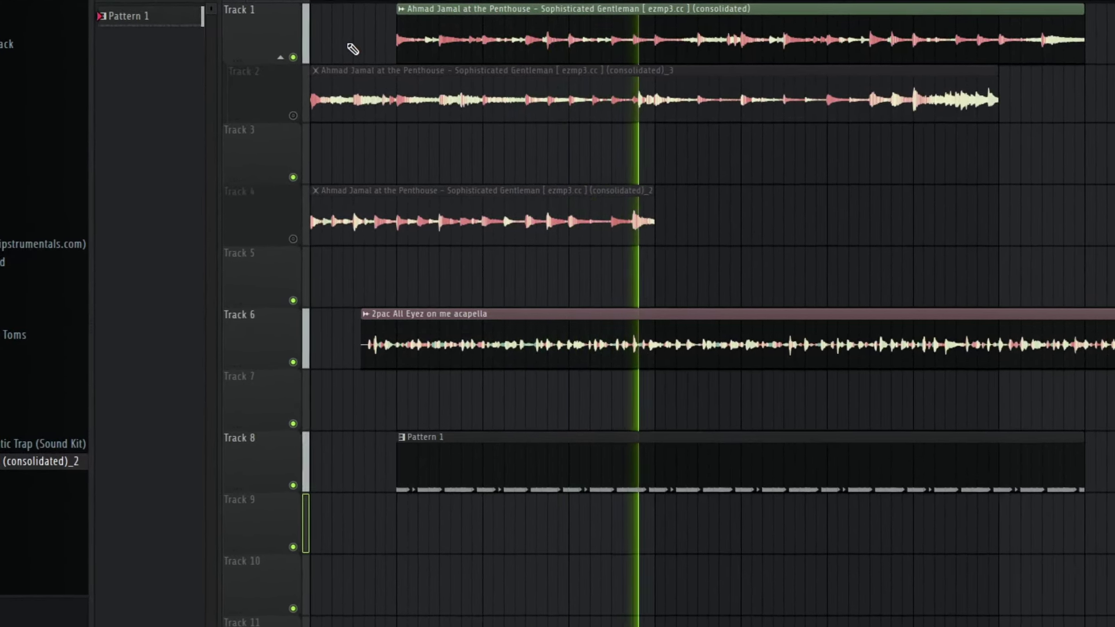
- Move the muted Ahmad Jamal clips on tracks 2 and 4 past the end of the main sample, starting around bars 10 and 11
scroll(768, 130, "down", 2)
left_click_drag(600, 101, 1114, 101)
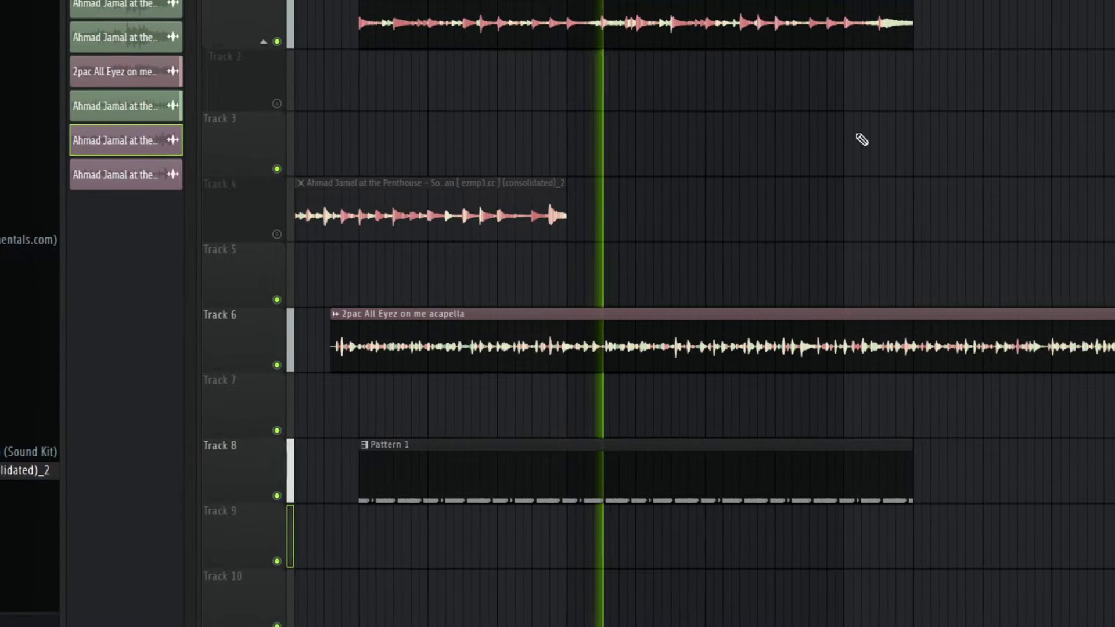
left_click_drag(453, 216, 1092, 216)
left_click_drag(1114, 71, 991, 70)
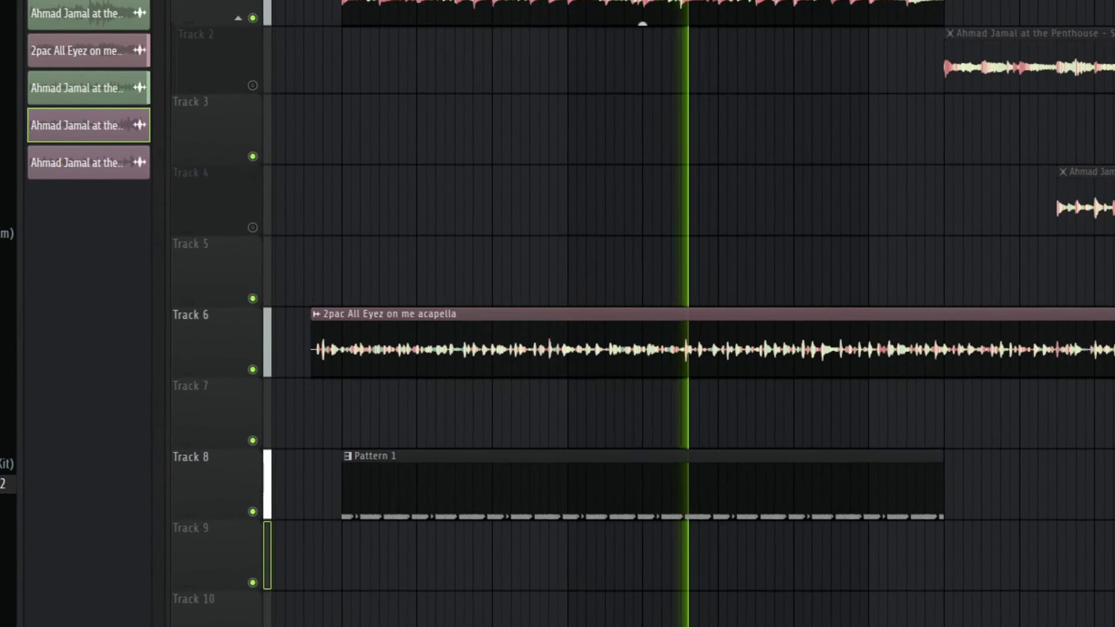
key("space")
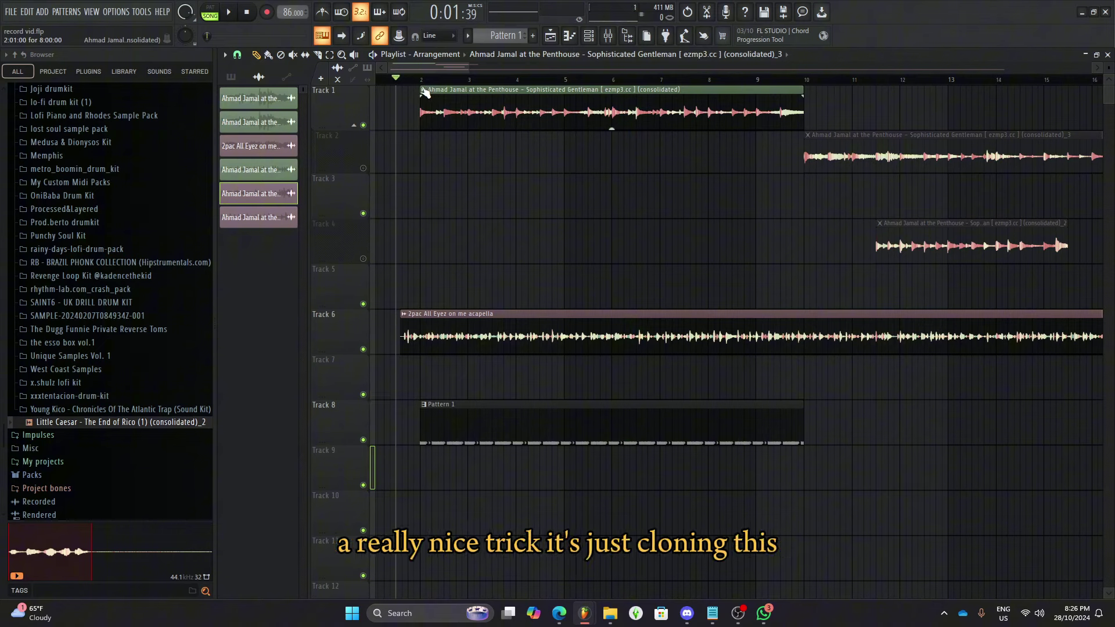
- Clone the main Ahmad Jamal clip from track 1 onto a soloed track 4 as a unique clip named BASS
mouse_move(441, 101)
left_mouse_down()
mouse_move(480, 189)
mouse_move(463, 262)
left_mouse_up()
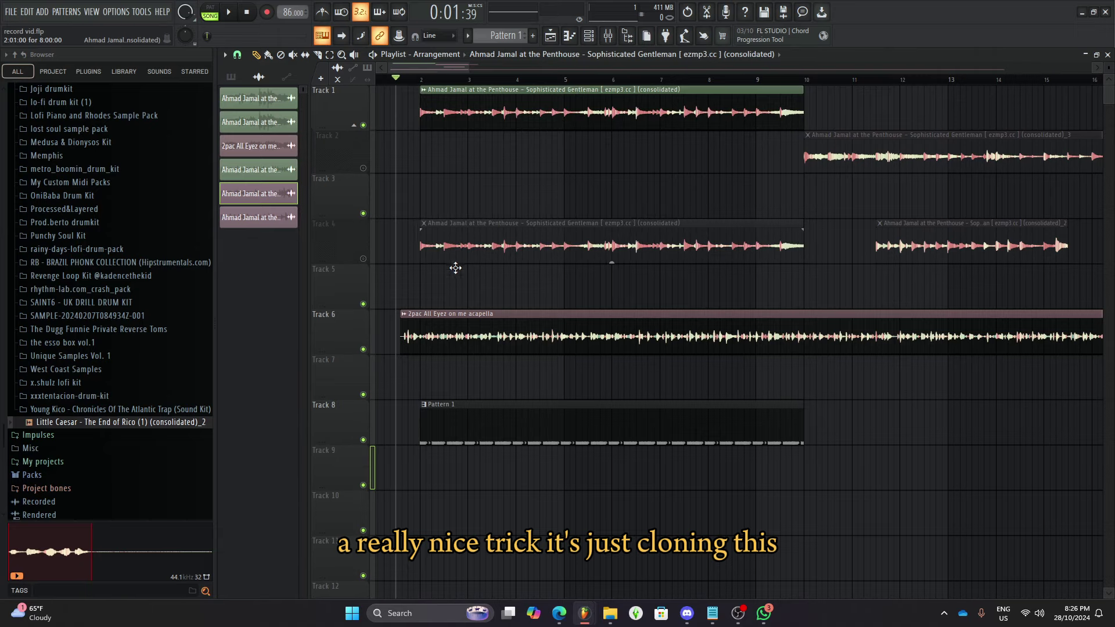
left_click(363, 259, "ctrl")
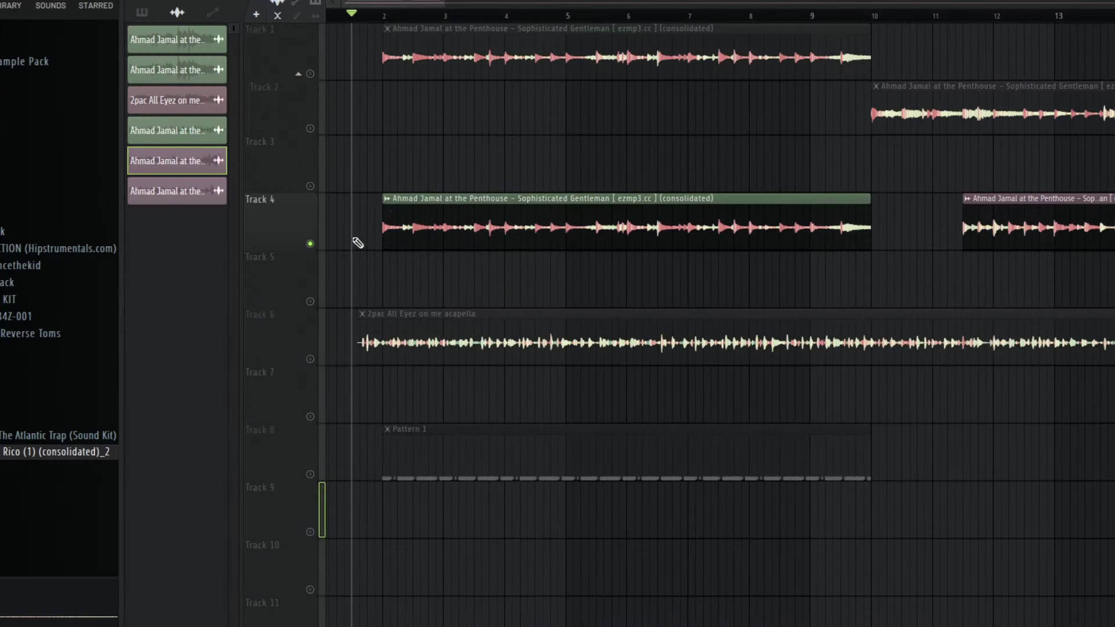
left_click(384, 199)
left_click(452, 336)
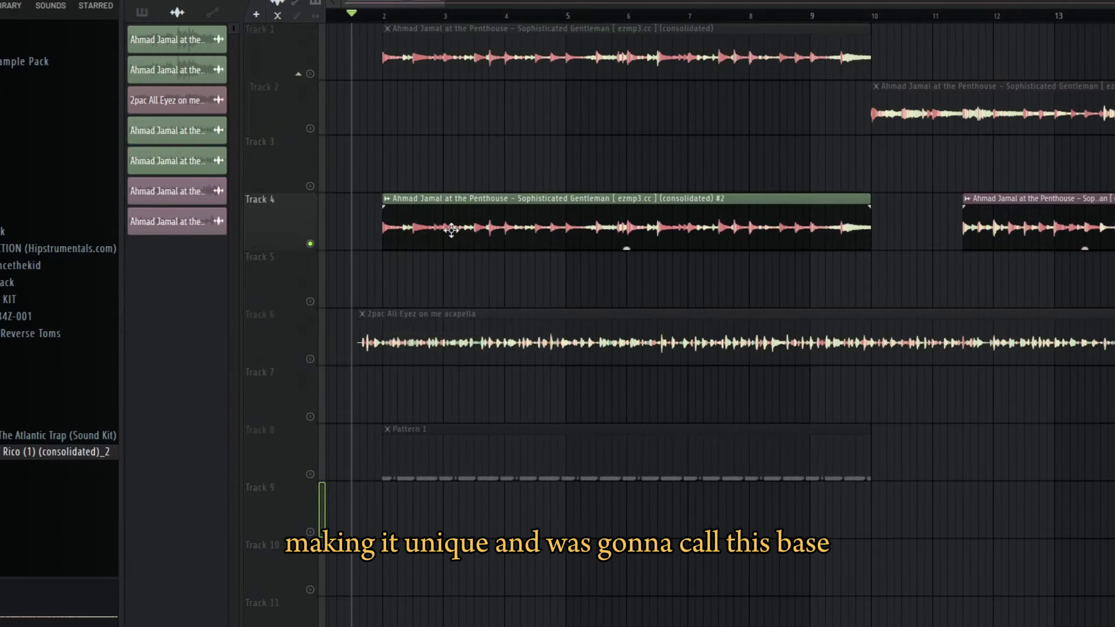
type("SS")
key("Return")
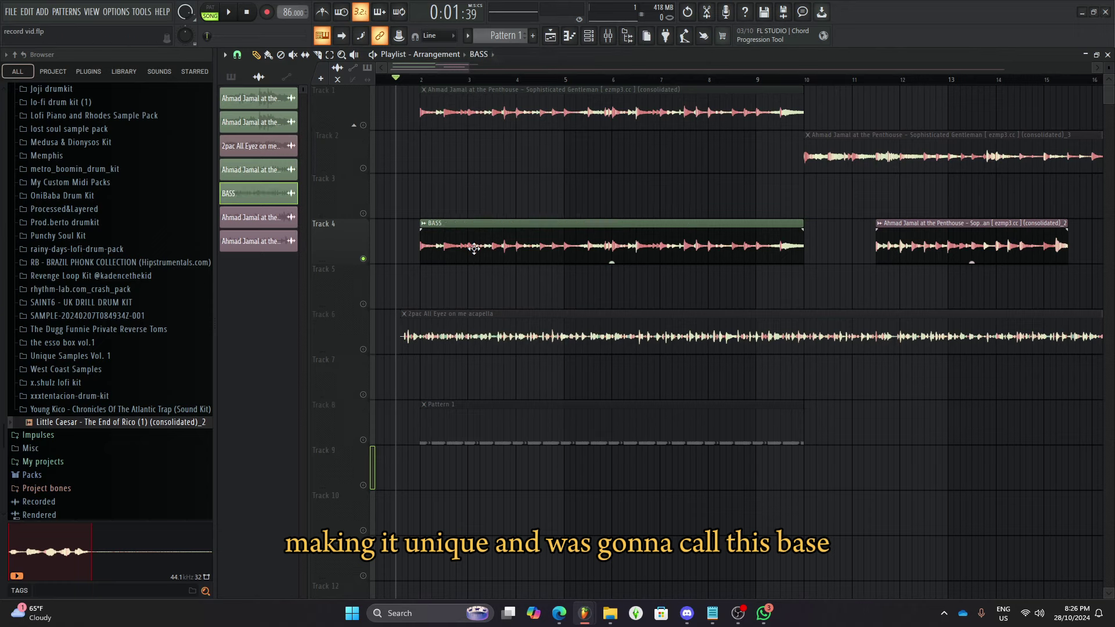
- Route the BASS clip to mixer track 9 and name that insert BASS
double_click(475, 248)
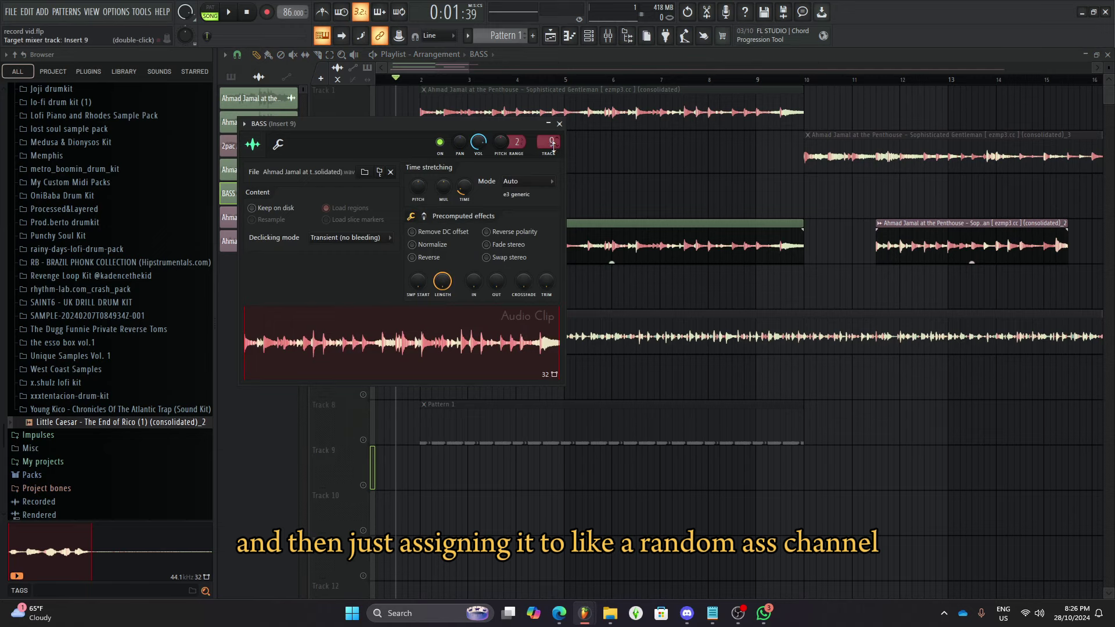
left_click(560, 126)
left_click(589, 36)
left_click(608, 36)
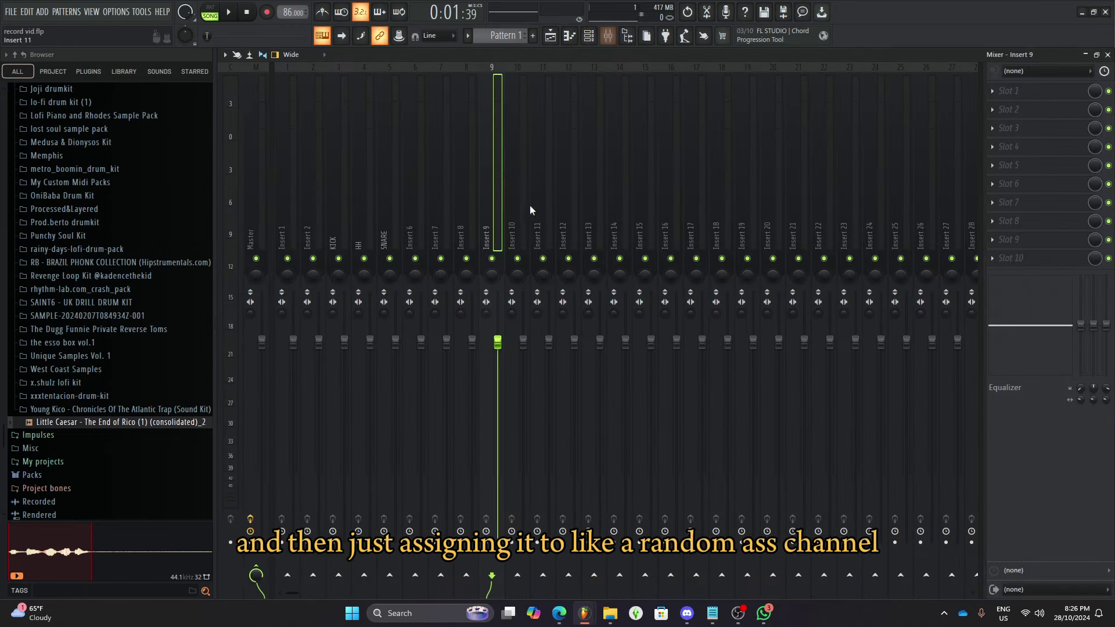
key("F2")
type("BASS")
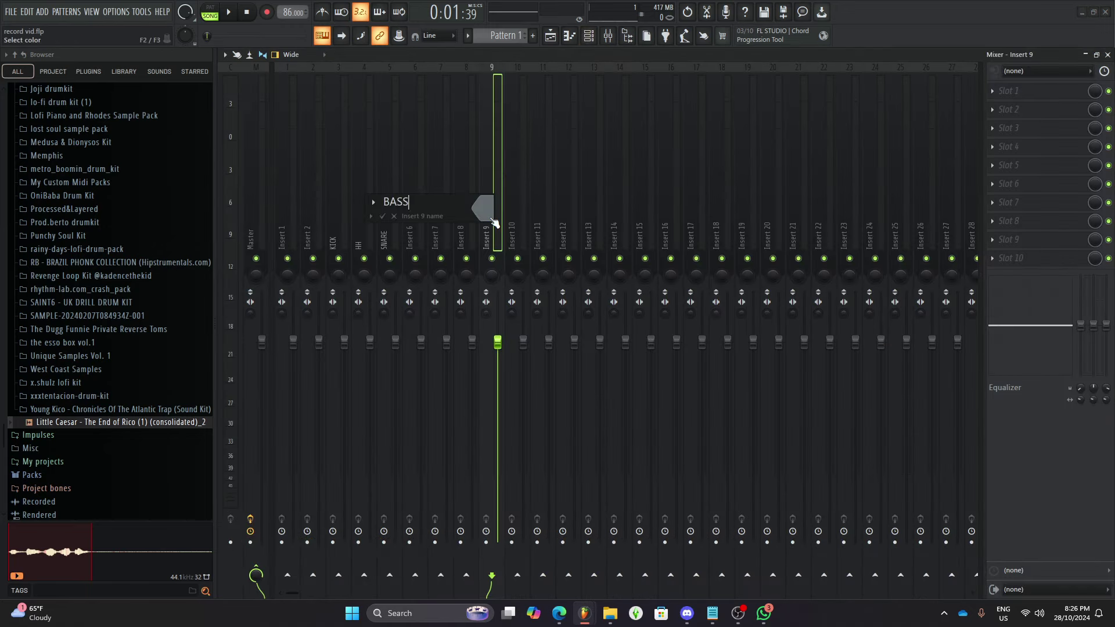
key("Return")
- Load FabFilter Pro-Q 3 on the BASS insert and add a 12 dB/oct high cut at about 229 Hz
left_click(1034, 90)
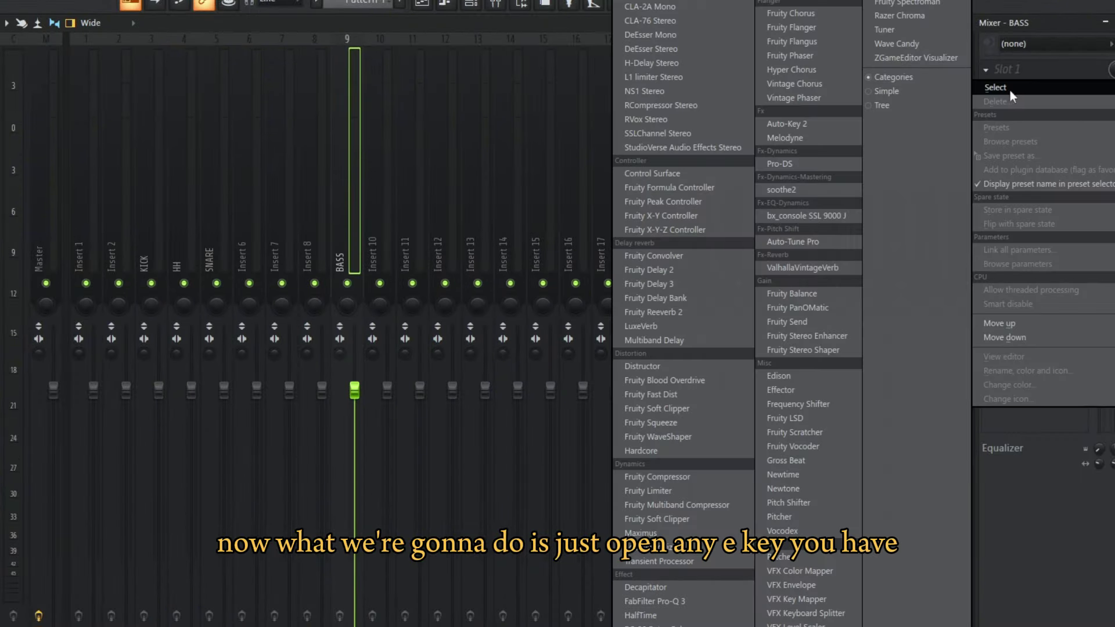
left_click(661, 602)
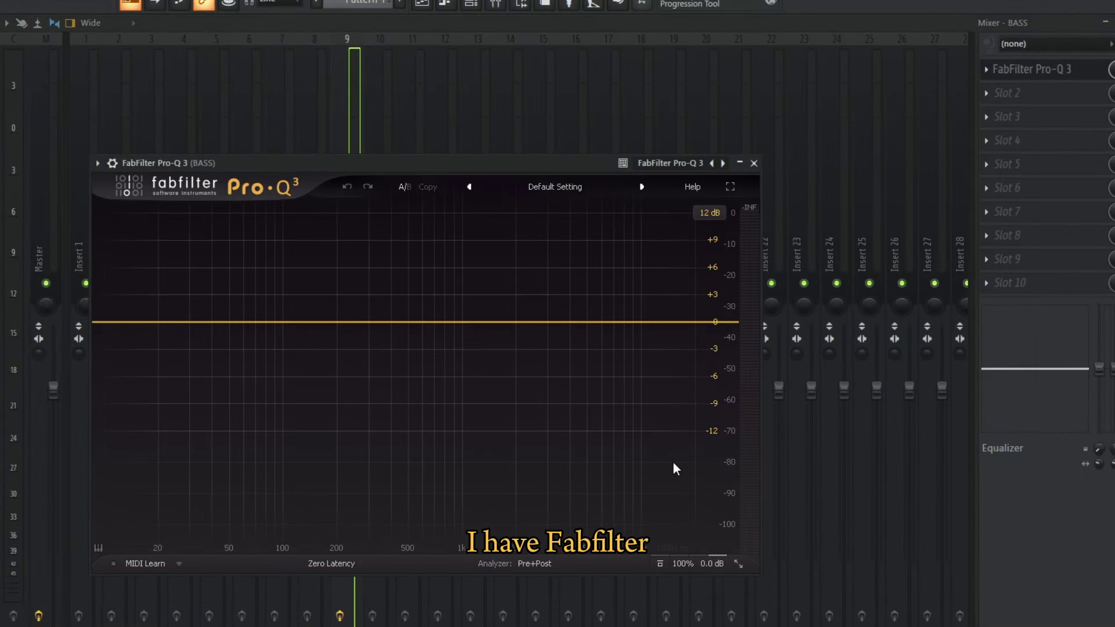
left_click(718, 324)
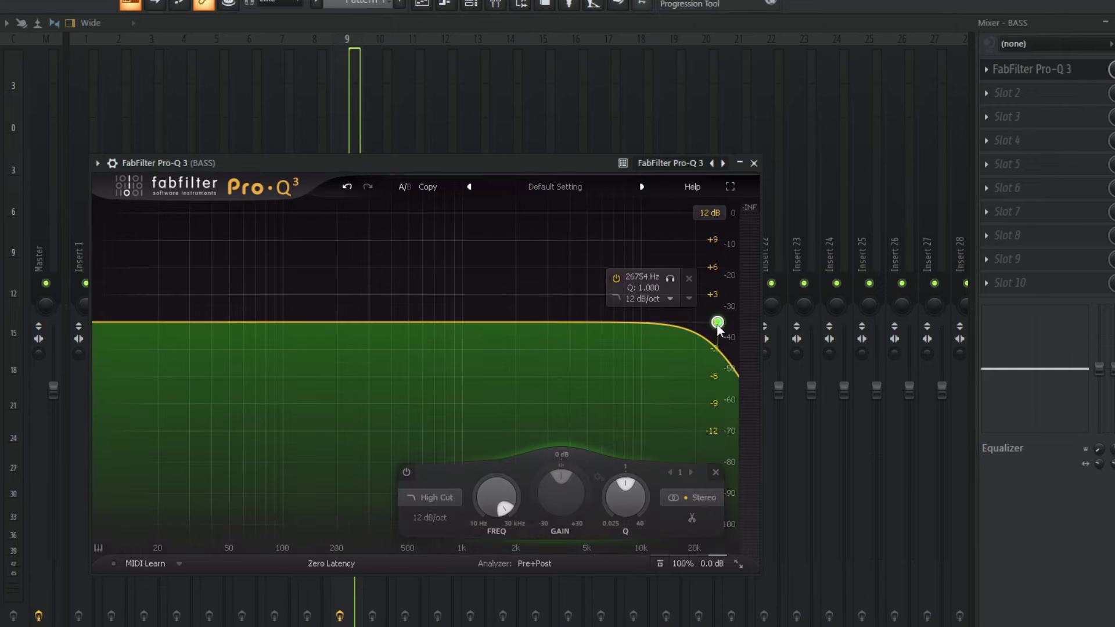
left_click_drag(719, 324, 348, 327)
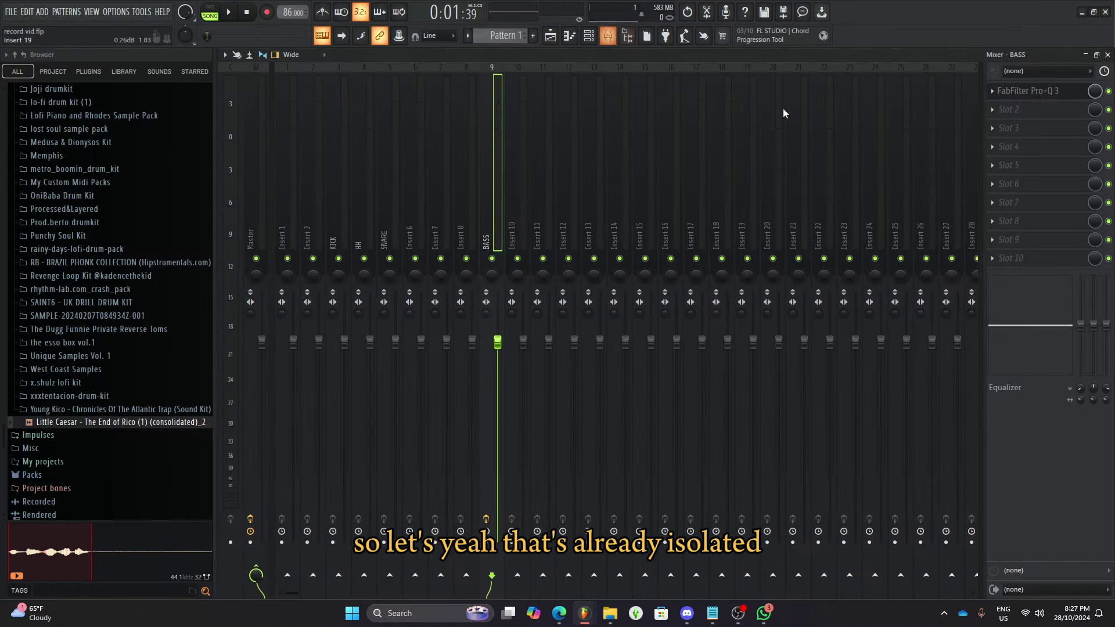
- While the BASS clip plays, set the Pro-Q 3 high cut to about 187 Hz at 24 dB/oct with a Q of 1.524
left_click(1007, 91)
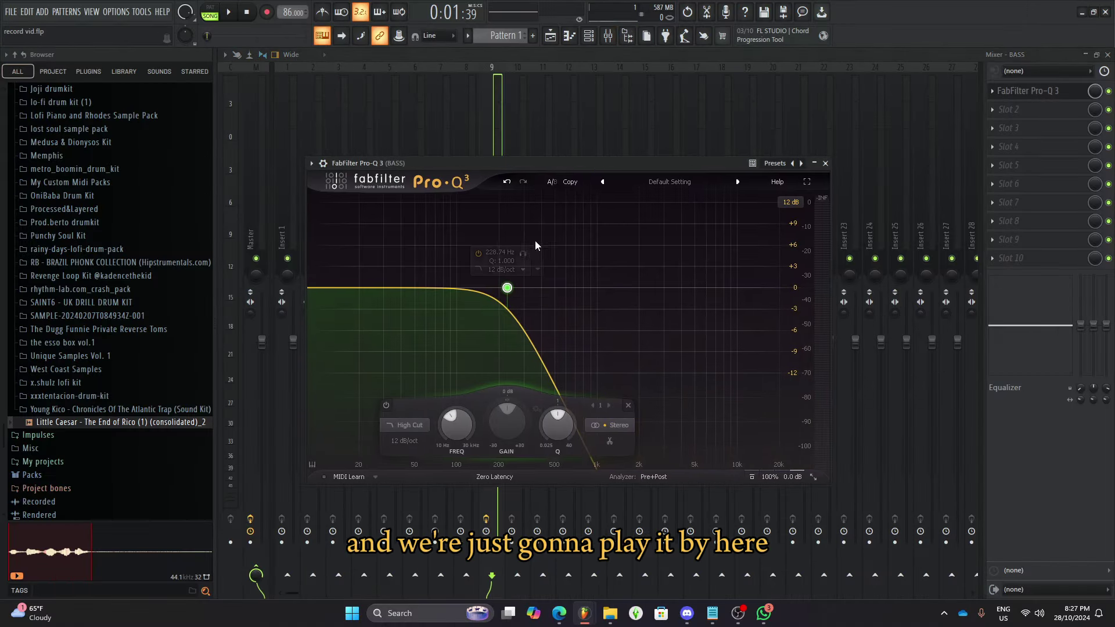
left_click(551, 36)
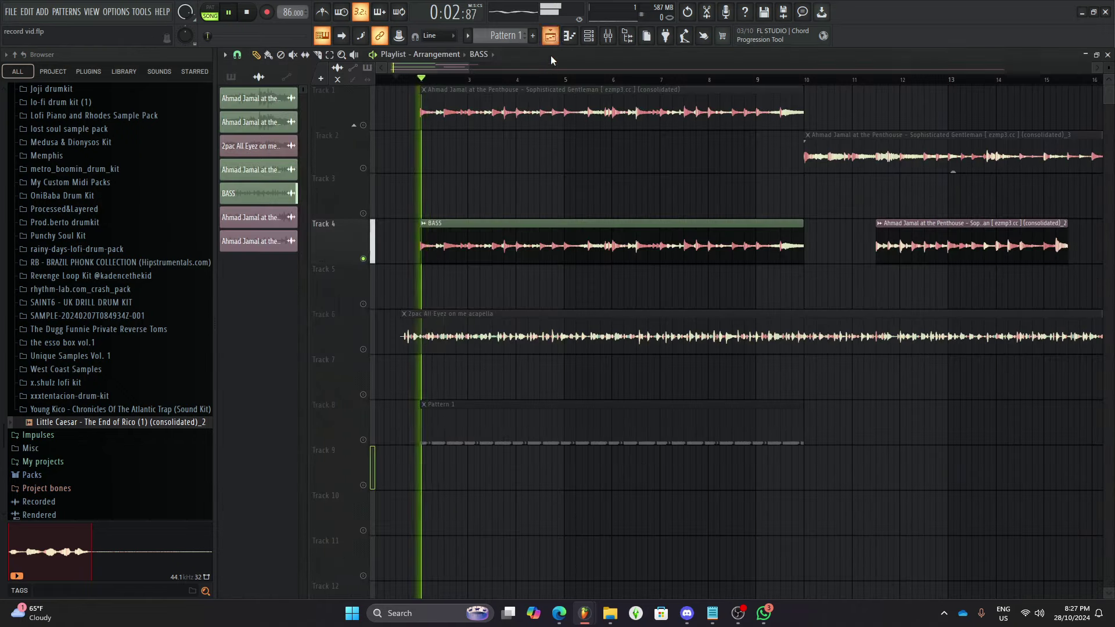
left_click(608, 37)
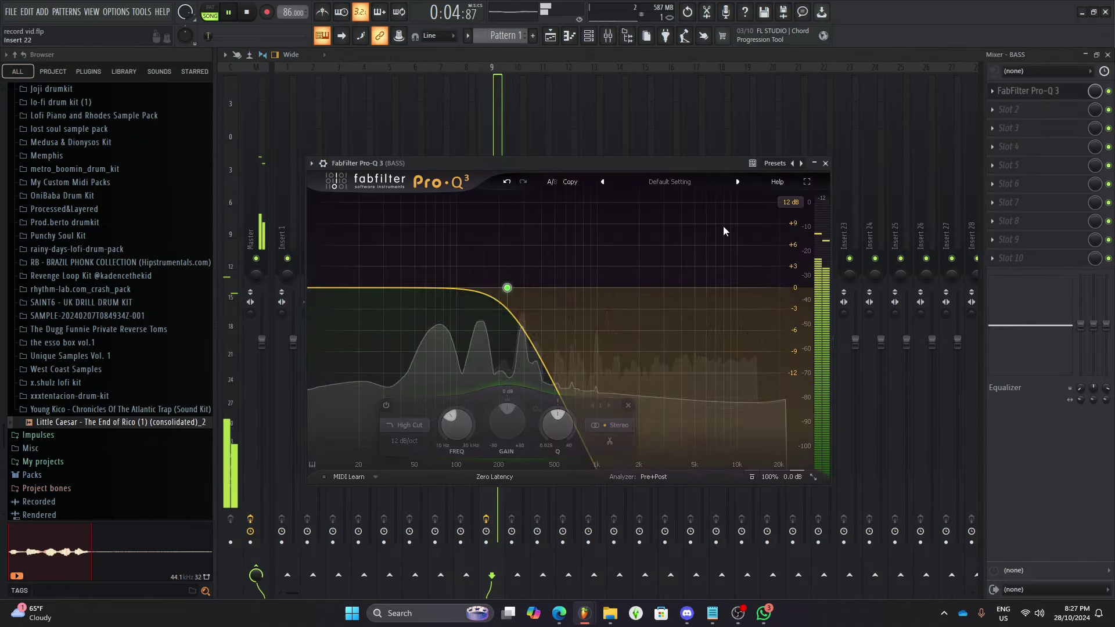
left_click_drag(457, 287, 496, 266)
scroll(495, 286, "up", 2)
- Add a wide bell boost of about 4.65 dB near 117 Hz with Q 0.733 to the BASS EQ
left_click(451, 261)
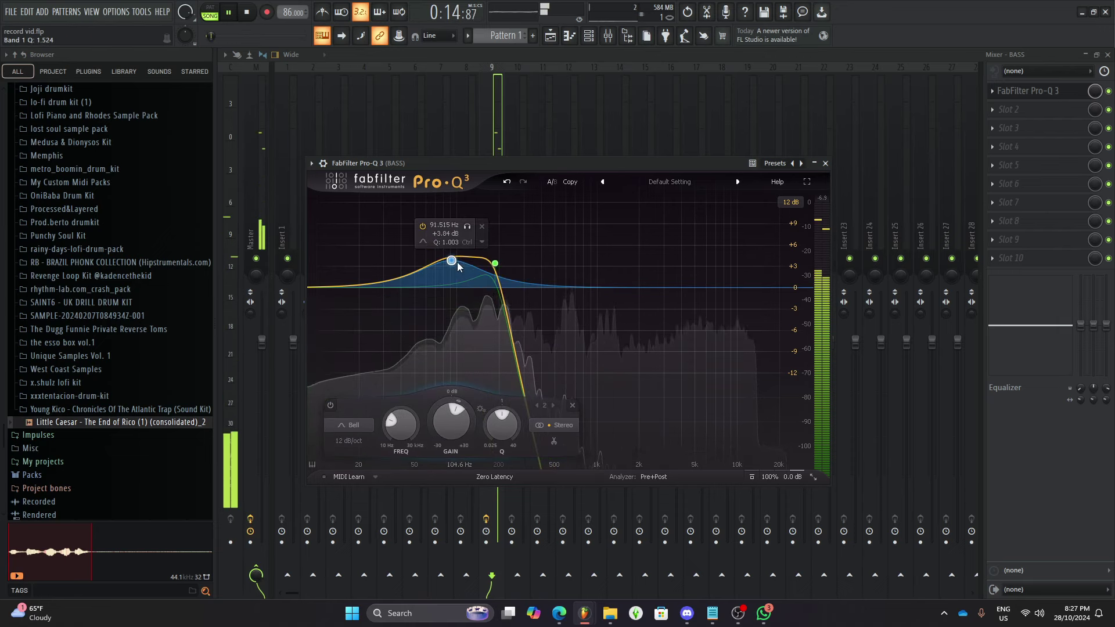
scroll(452, 262, "down", 4)
left_click_drag(453, 265, 474, 263)
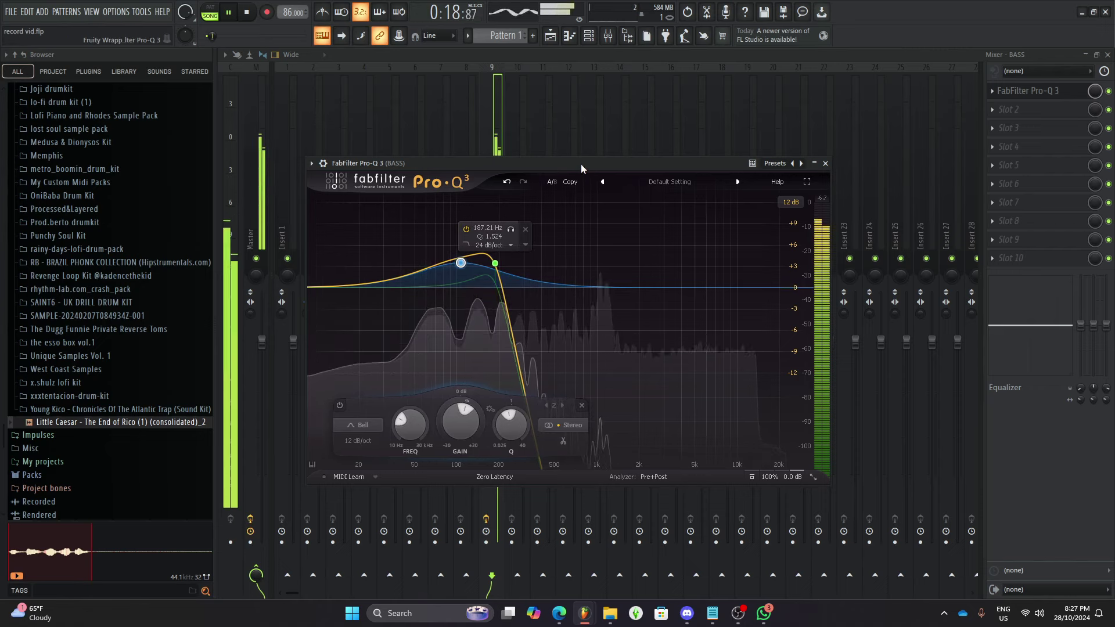
left_click_drag(580, 164, 596, 229)
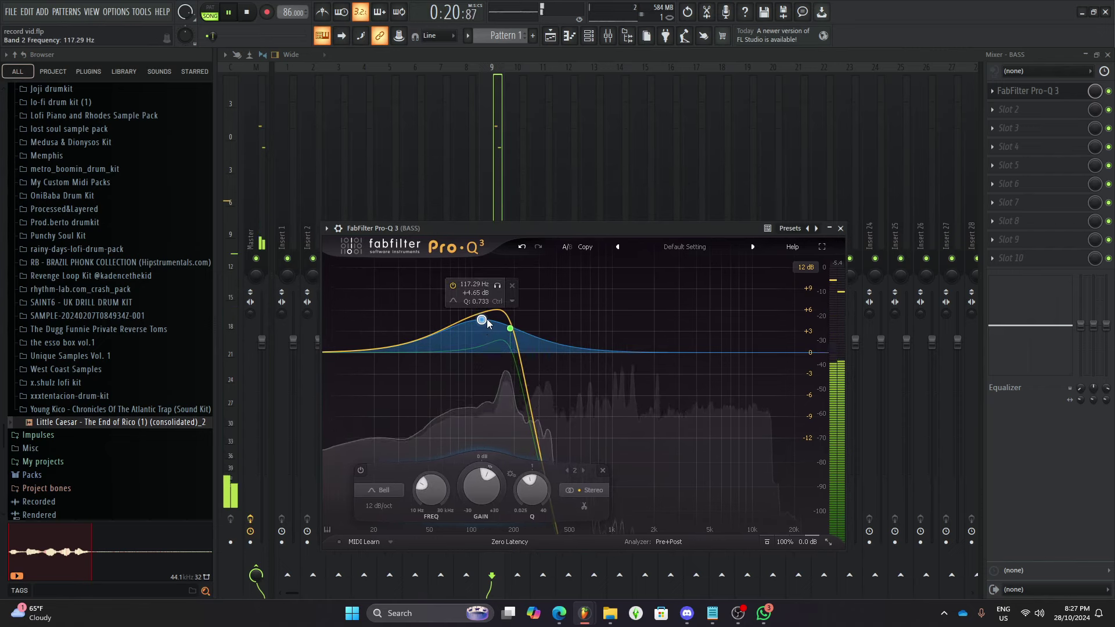
left_click(829, 228)
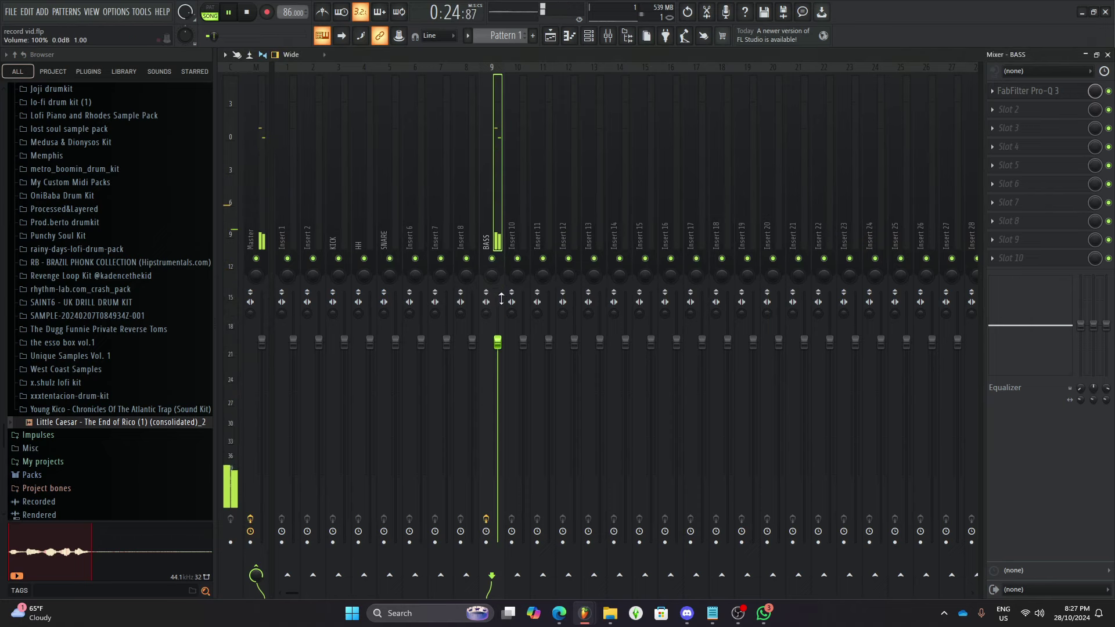
- Stop playback, place the playhead at bar 2 and solo track 1 with the main sample
left_click(559, 41)
key("space")
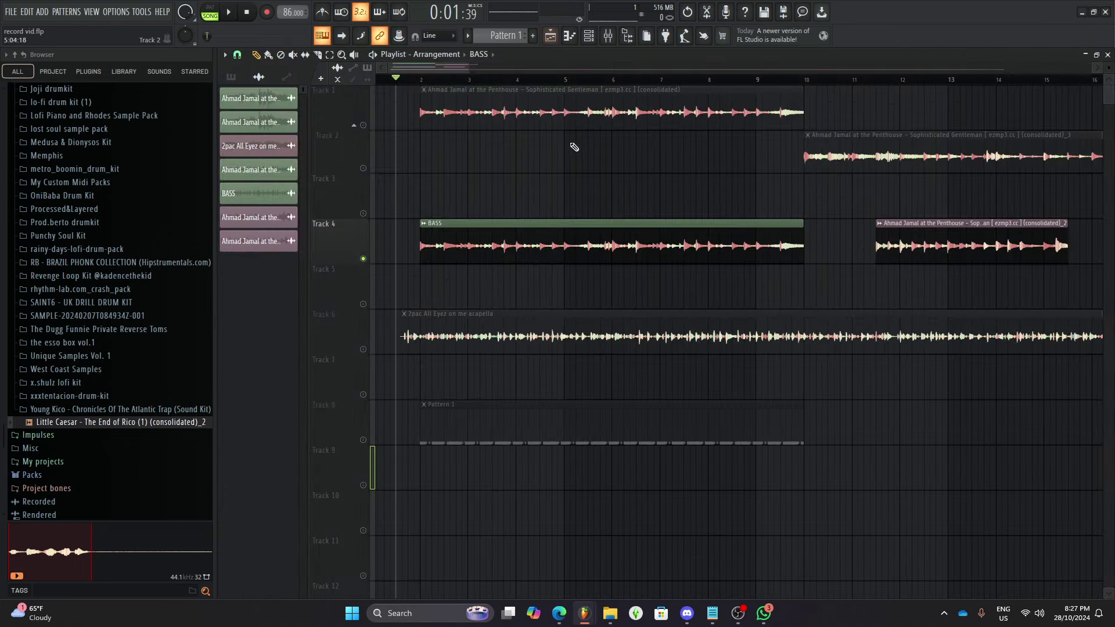
left_click(421, 79)
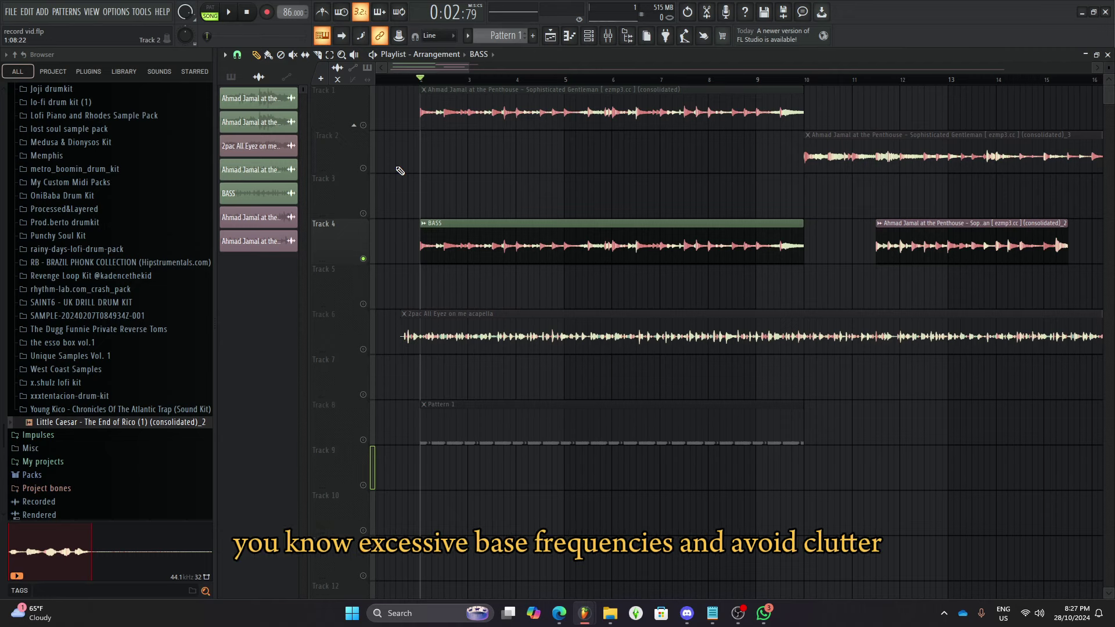
right_click(364, 126)
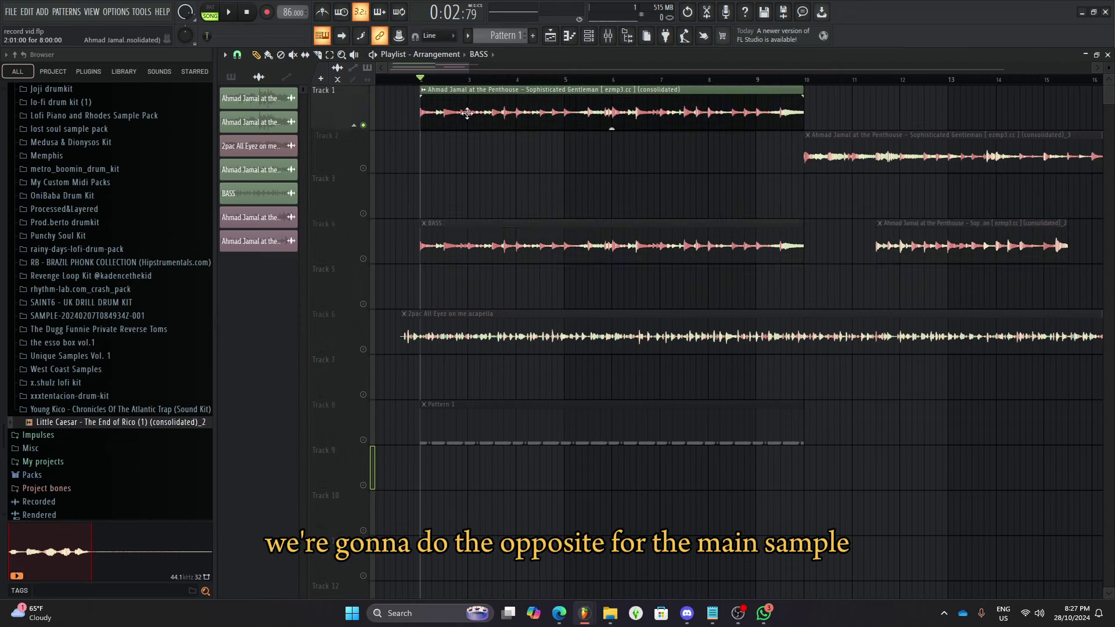
- Load FabFilter Pro-Q 3 into the first effect slot of Insert 1, which carries the main sample
left_click(603, 43)
left_click(294, 174)
left_click(556, 42)
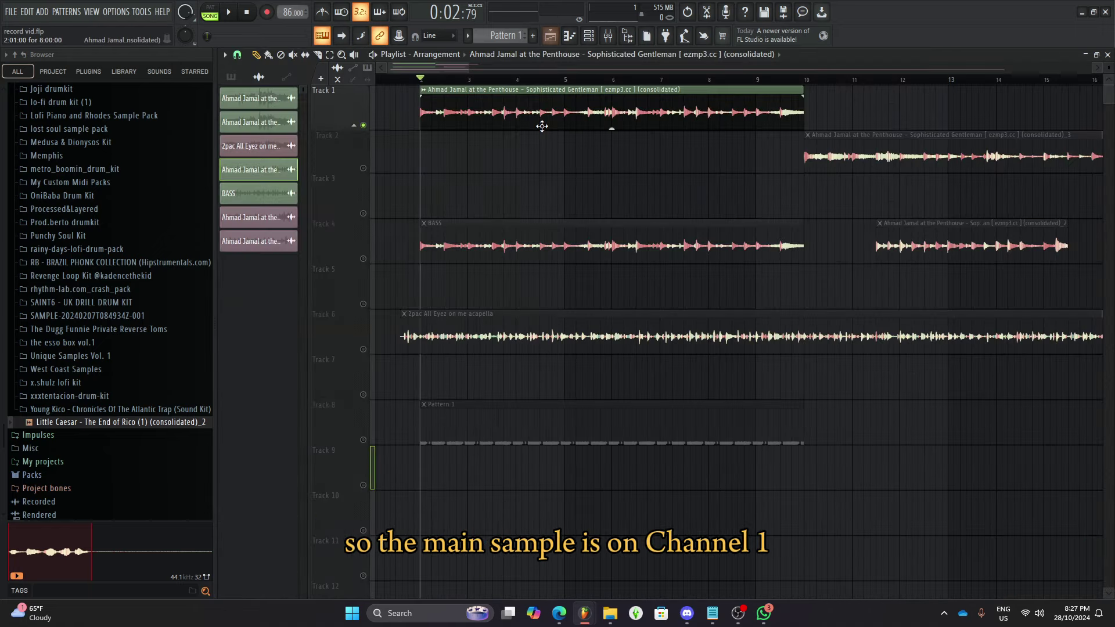
double_click(542, 123)
left_click(608, 35)
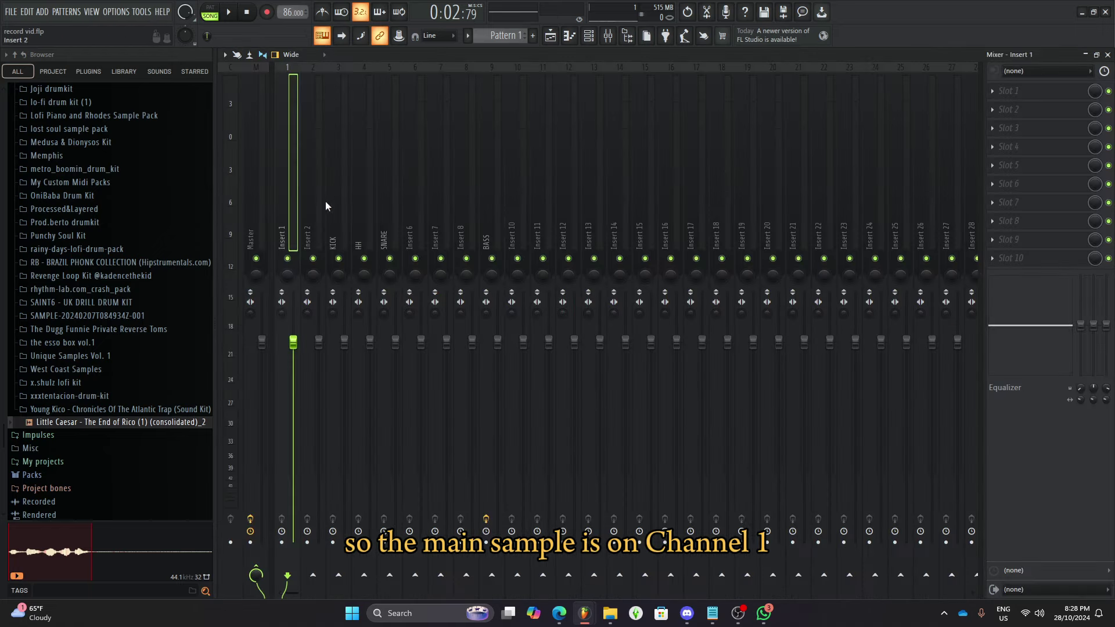
left_click(1022, 91)
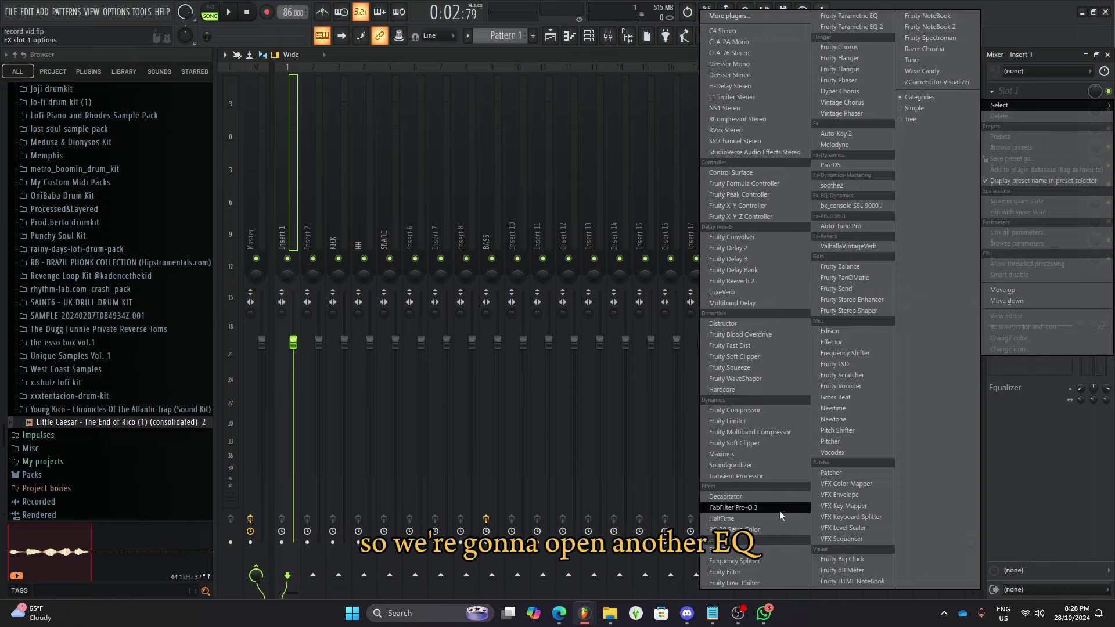
left_click(779, 509)
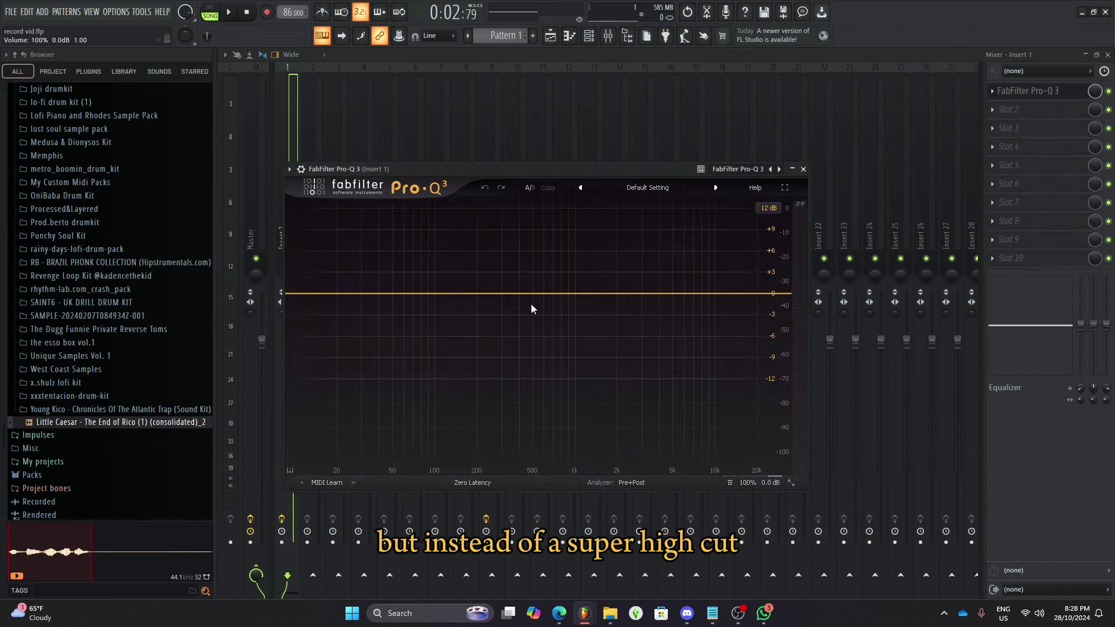
- In the Insert 1 EQ, add a 36 dB/oct low cut at about 178 Hz and a 2.45 dB bell dip near 6517 Hz with Q 2.024
left_click_drag(301, 294, 474, 302)
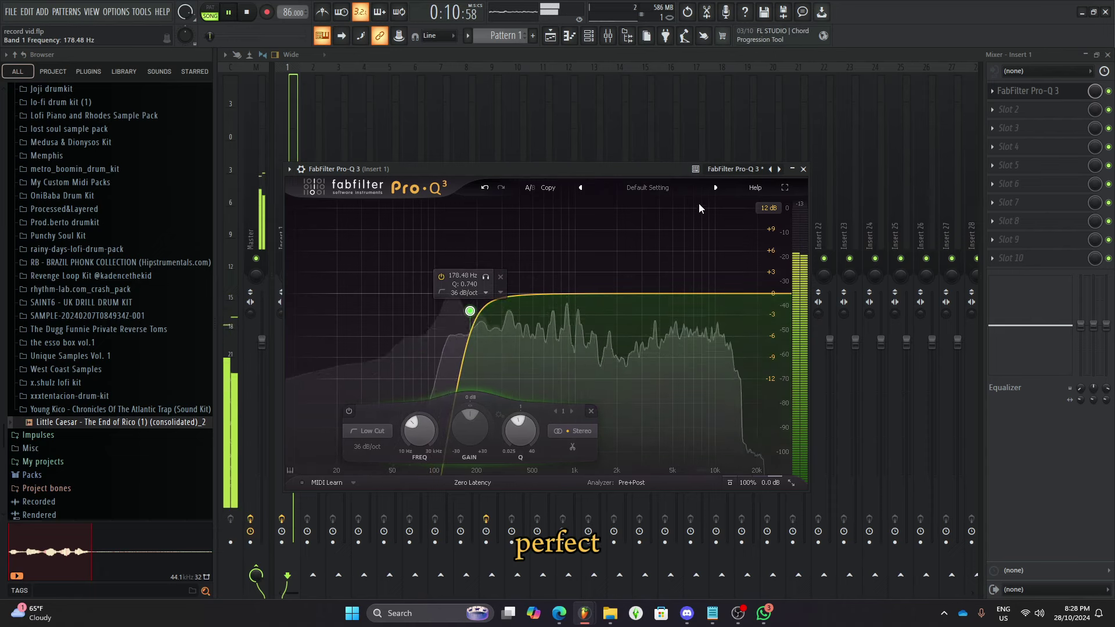
left_click(803, 169)
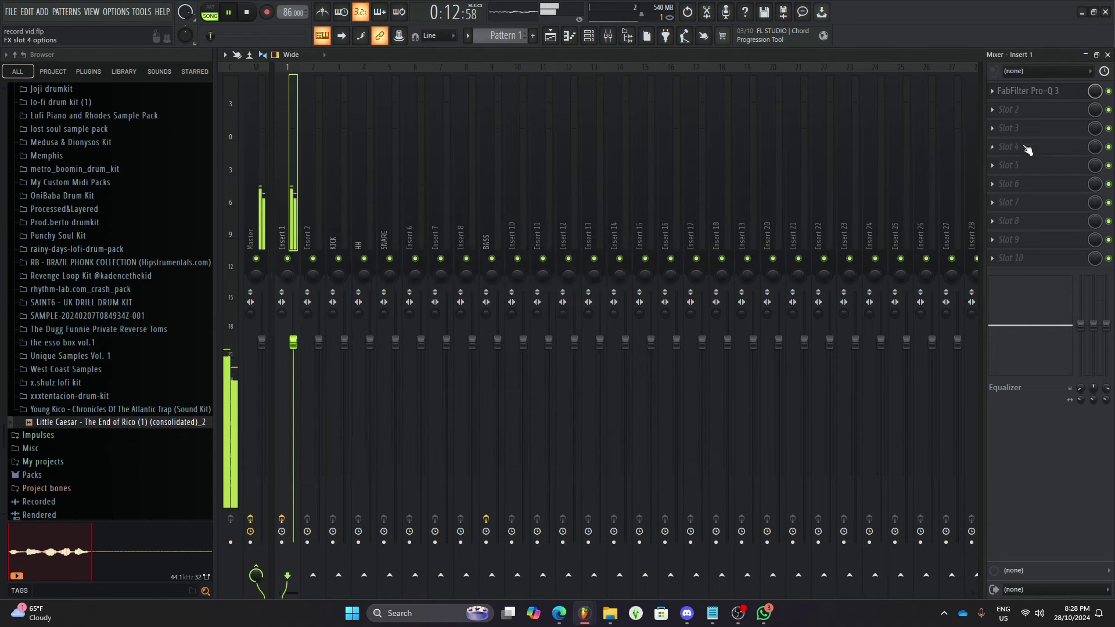
left_click(1045, 91)
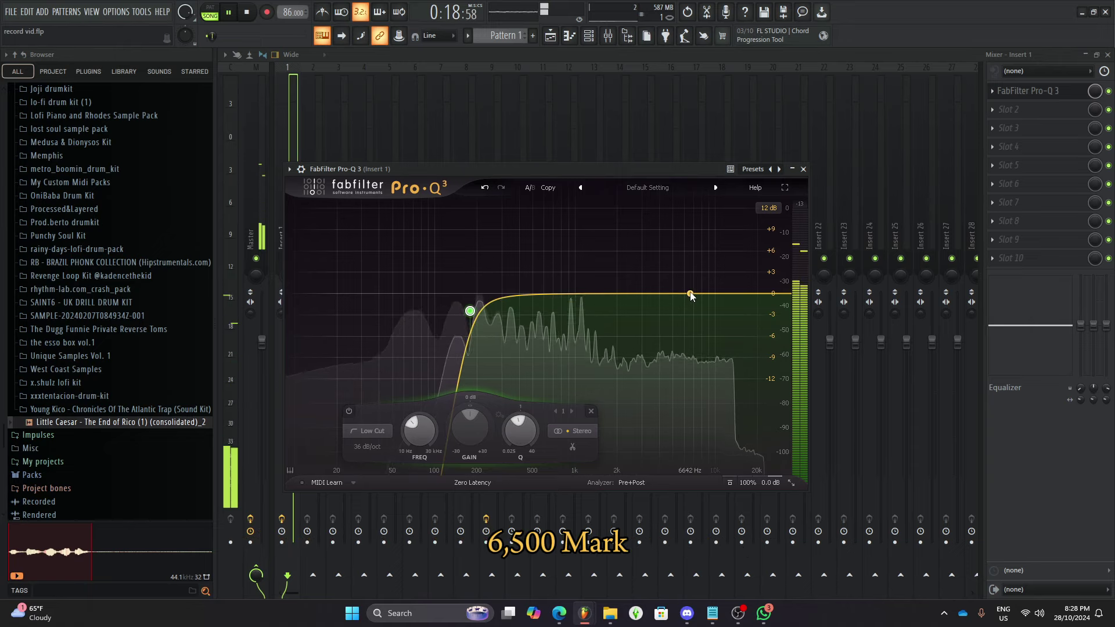
left_click_drag(689, 295, 693, 305)
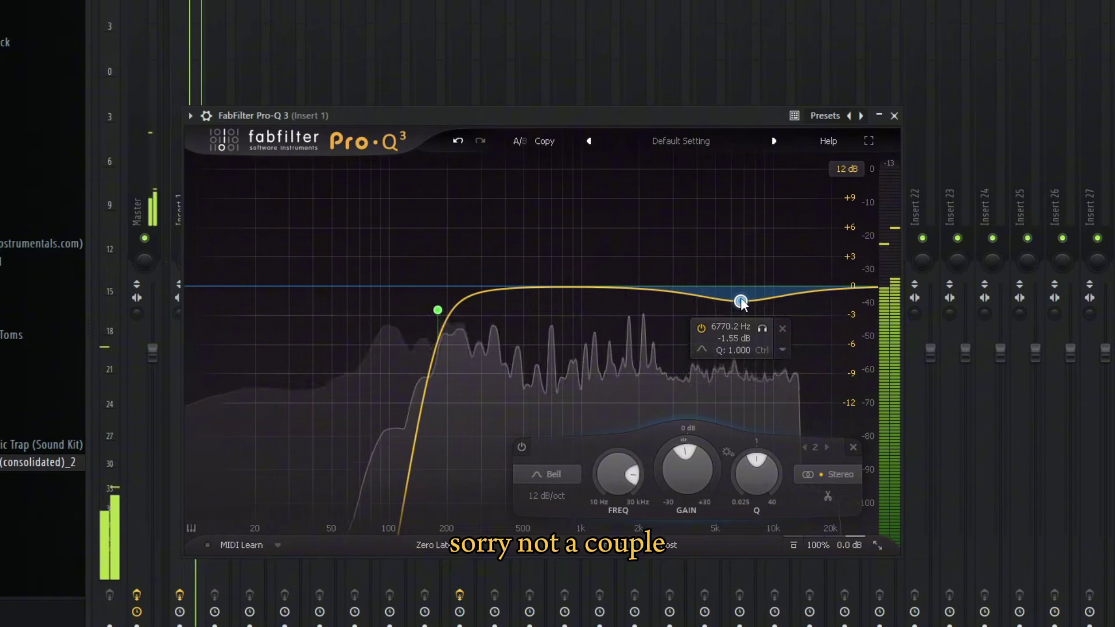
scroll(741, 302, "up", 5)
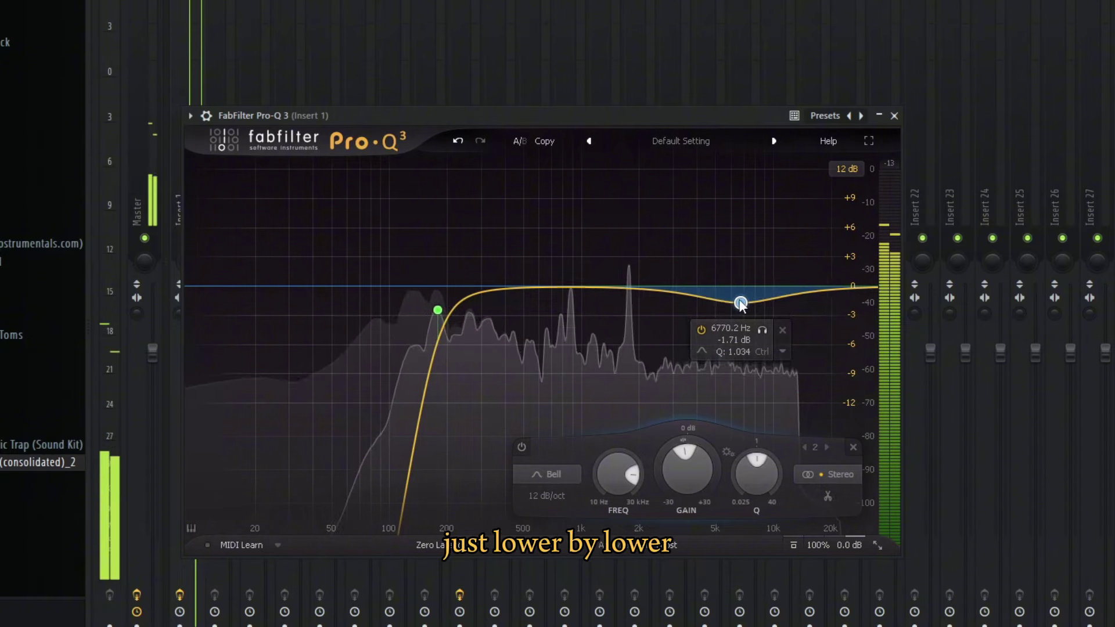
left_click_drag(741, 303, 694, 312)
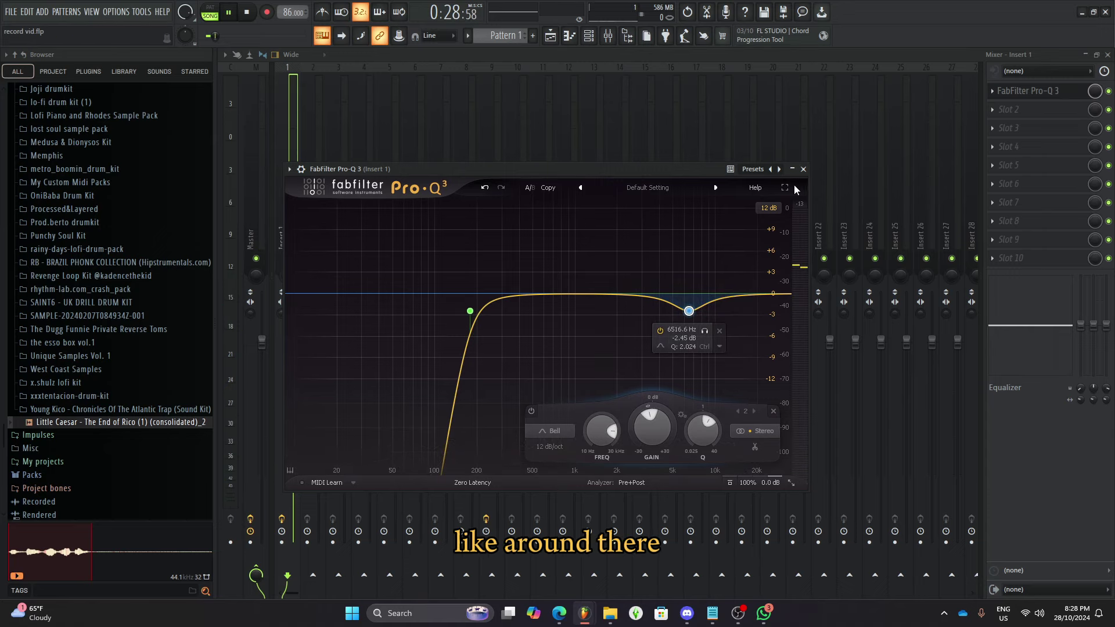
left_click(803, 169)
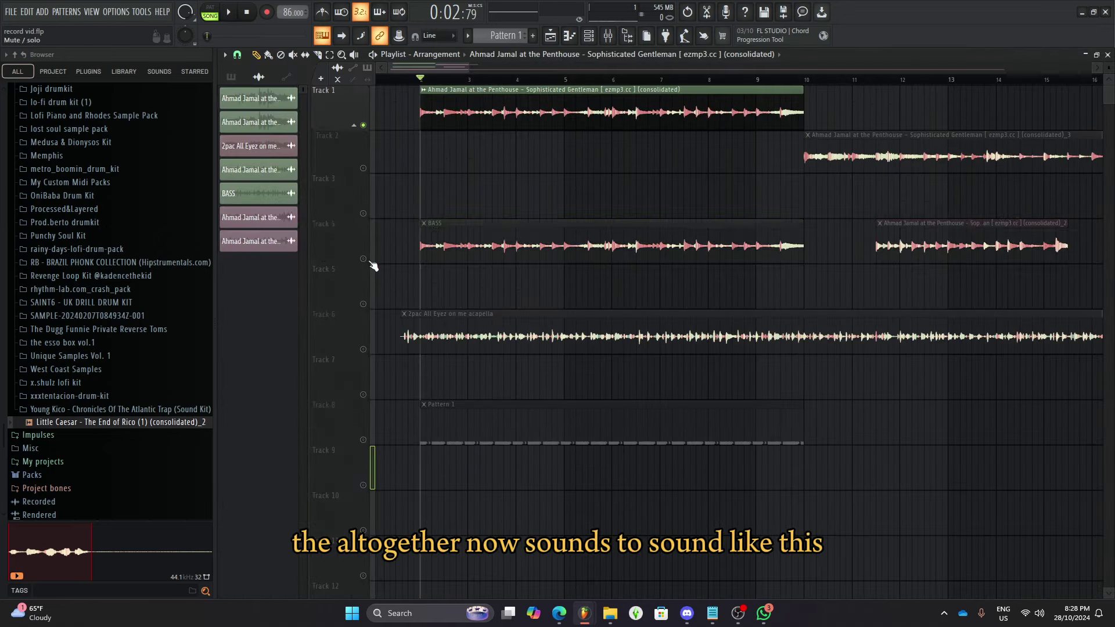
- Unmute tracks 4, 6 and 8 and play the sample, BASS, acapella and drum pattern together from bar 2
left_click(363, 259)
left_click(363, 349)
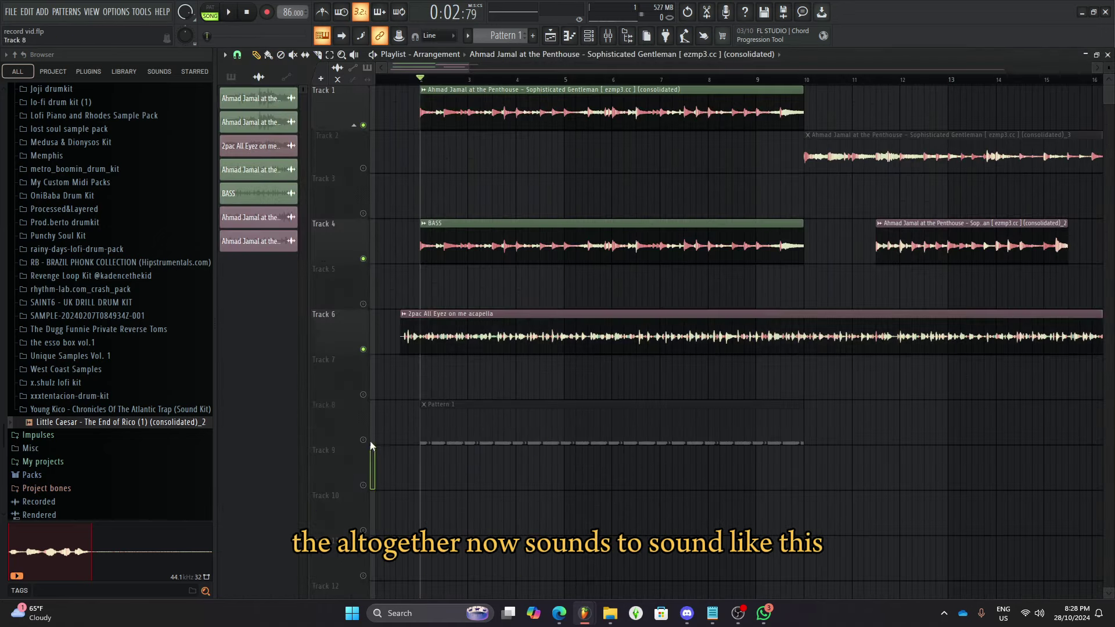
left_click(363, 439)
key("space")
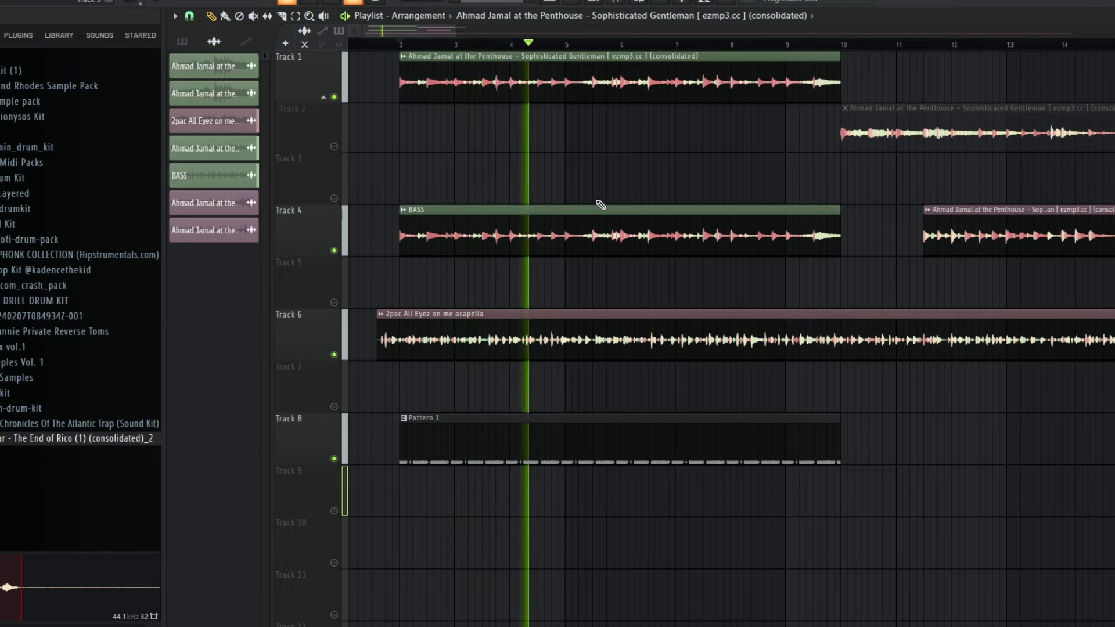
key("space")
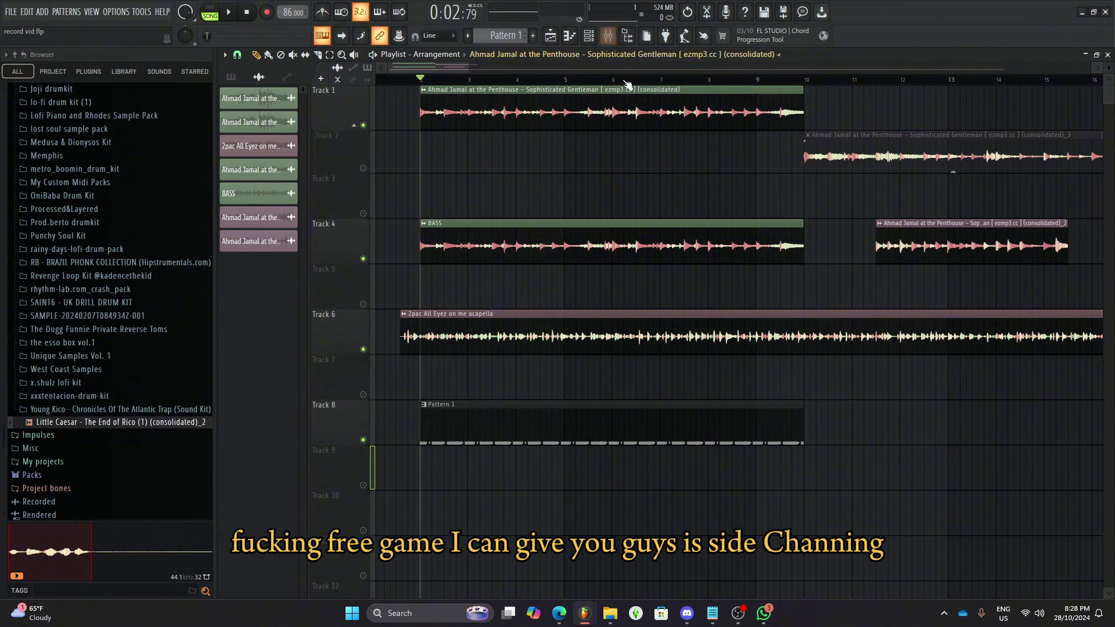
- Rename mixer Insert 10 as SC and give it a muted yellow color
left_click(608, 35)
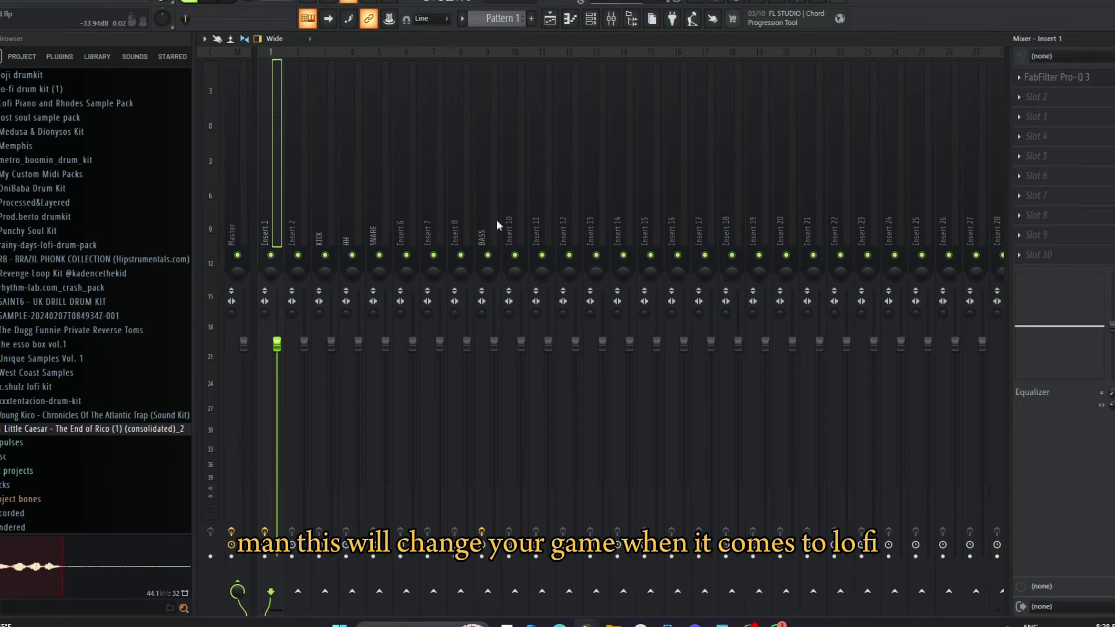
left_click(519, 198)
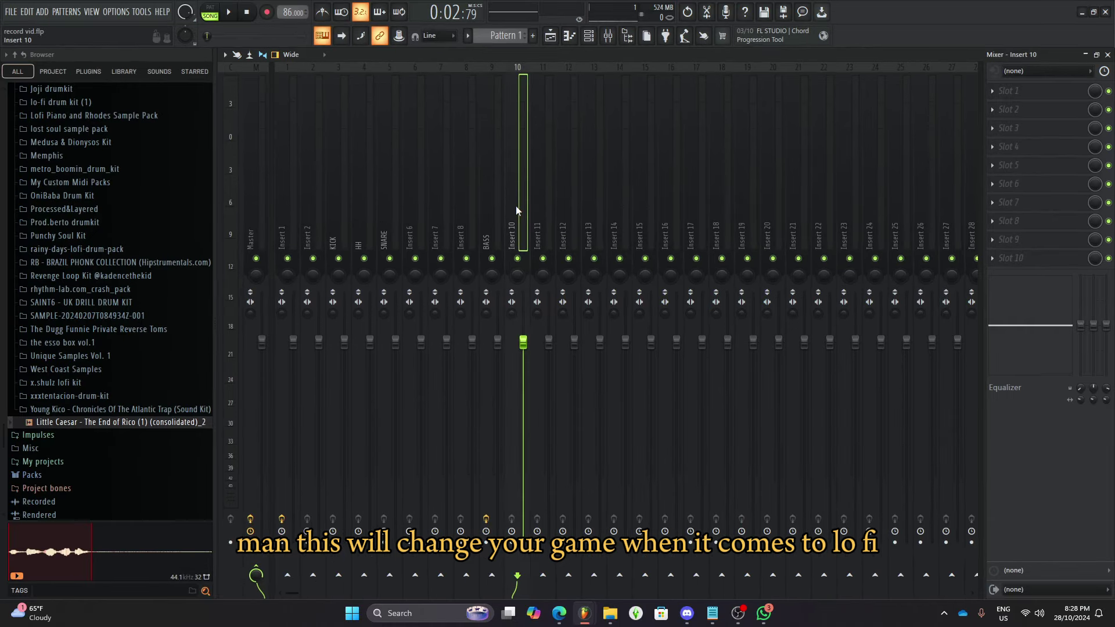
key("F2")
key("Escape")
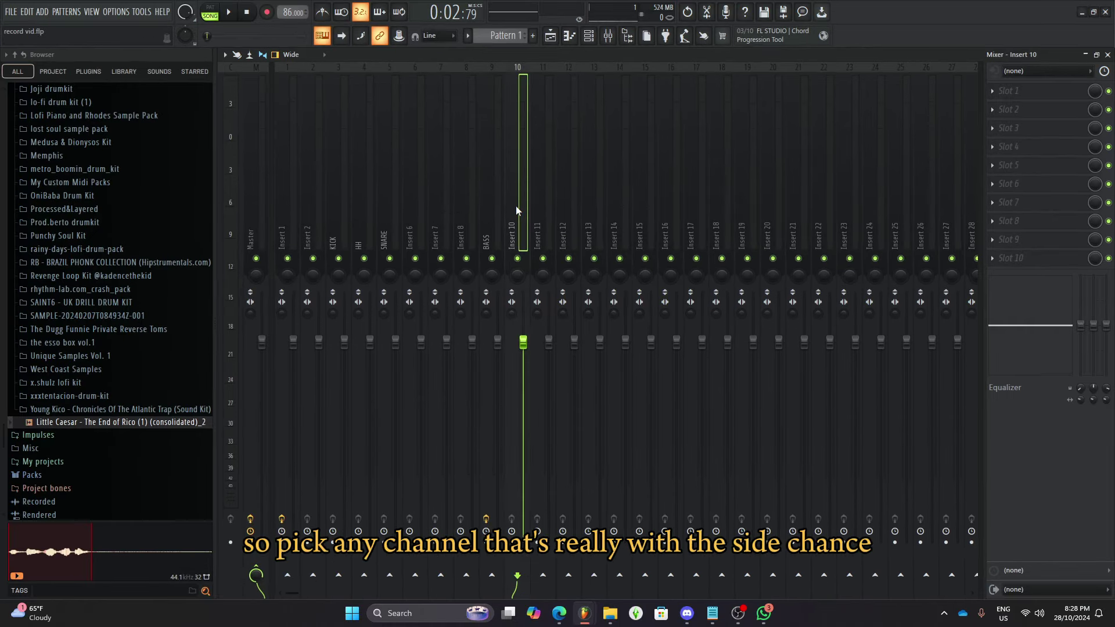
key("F2")
type("sc")
left_click(510, 190)
left_click_drag(650, 274, 674, 236)
key("Return")
key("Return")
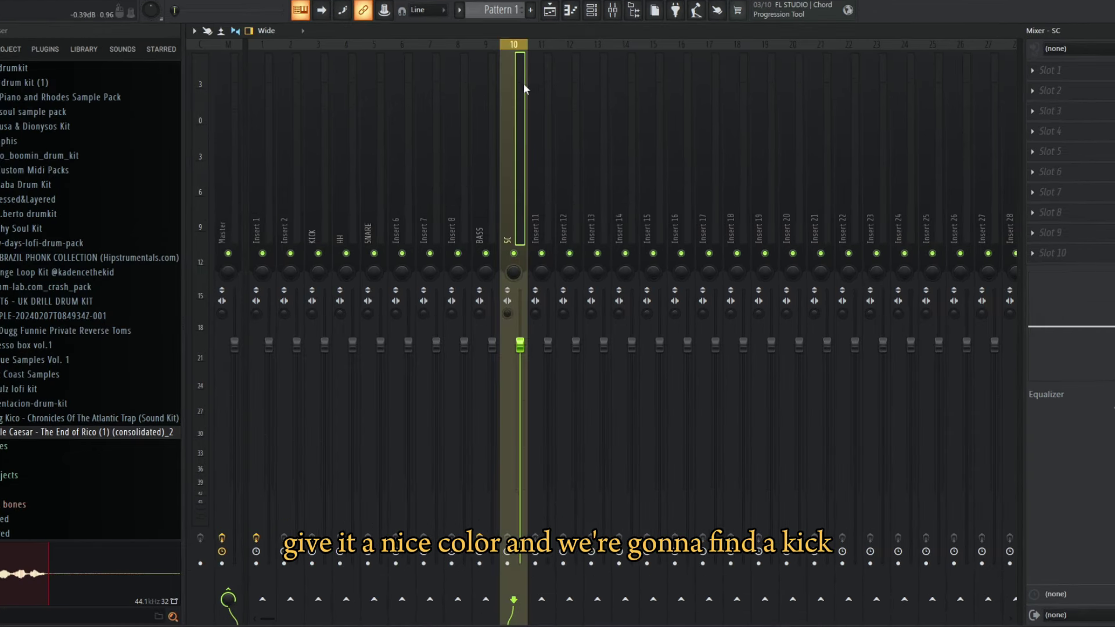
- Sidechain the KICK insert to the SC track
left_click(313, 223)
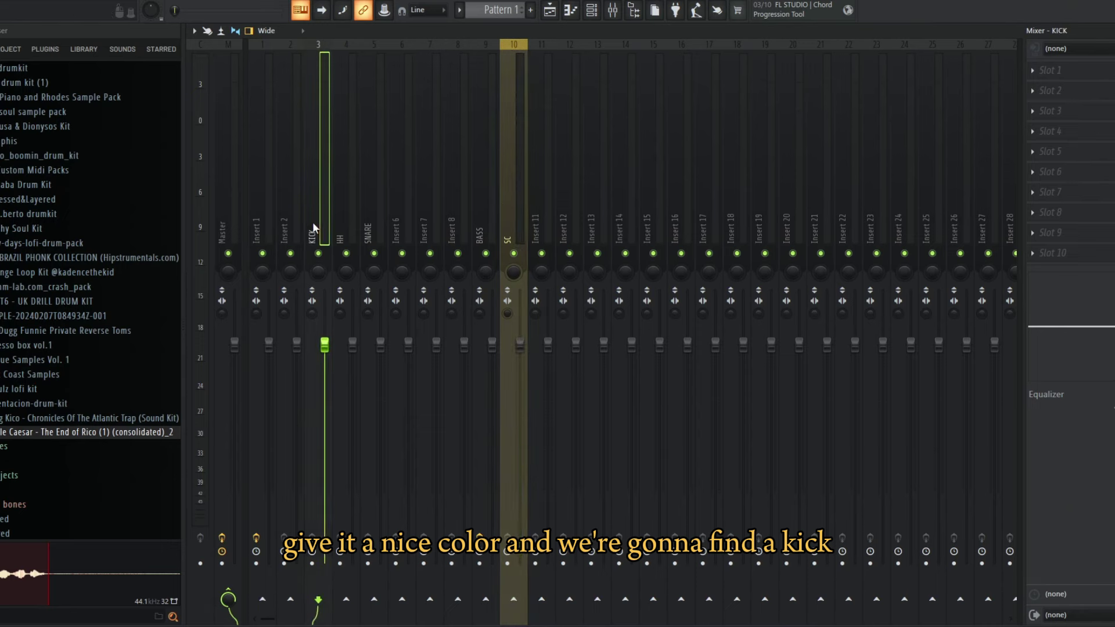
right_click(513, 598)
left_click(573, 595)
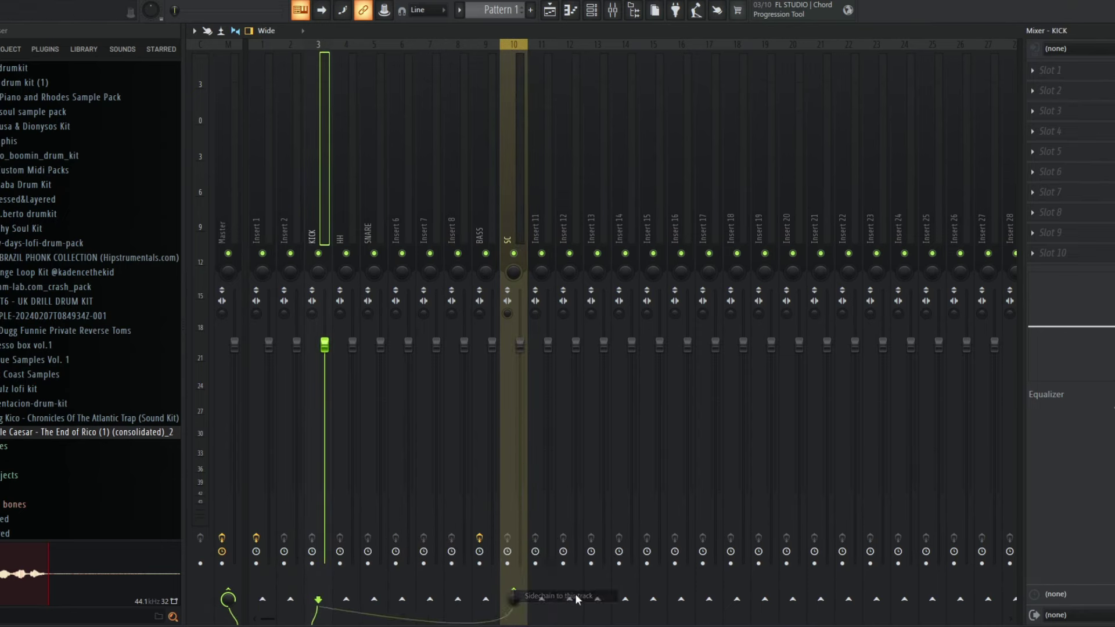
- Rename Insert 1 as SAMPLE and route it to the SC track only
double_click(265, 217)
type("SAMPLE")
key("Return")
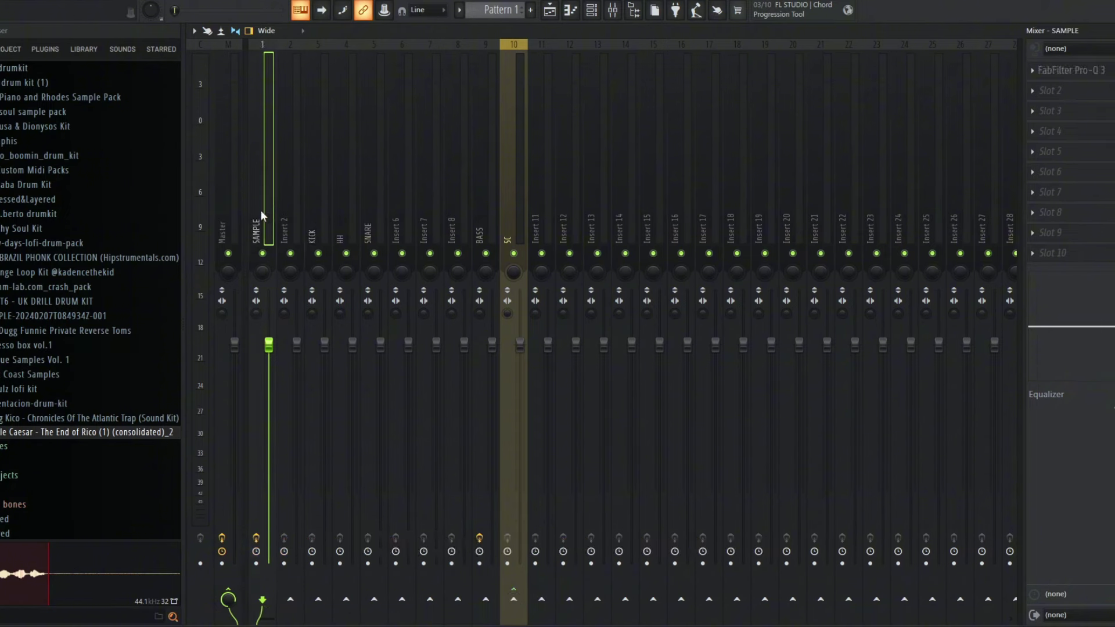
right_click(511, 598)
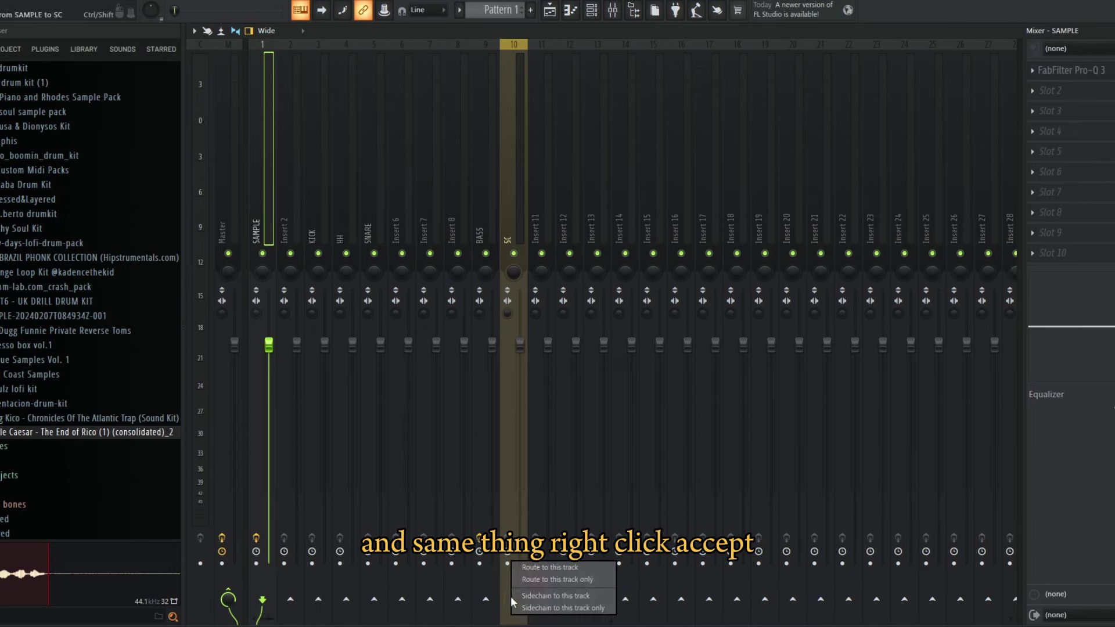
left_click(572, 580)
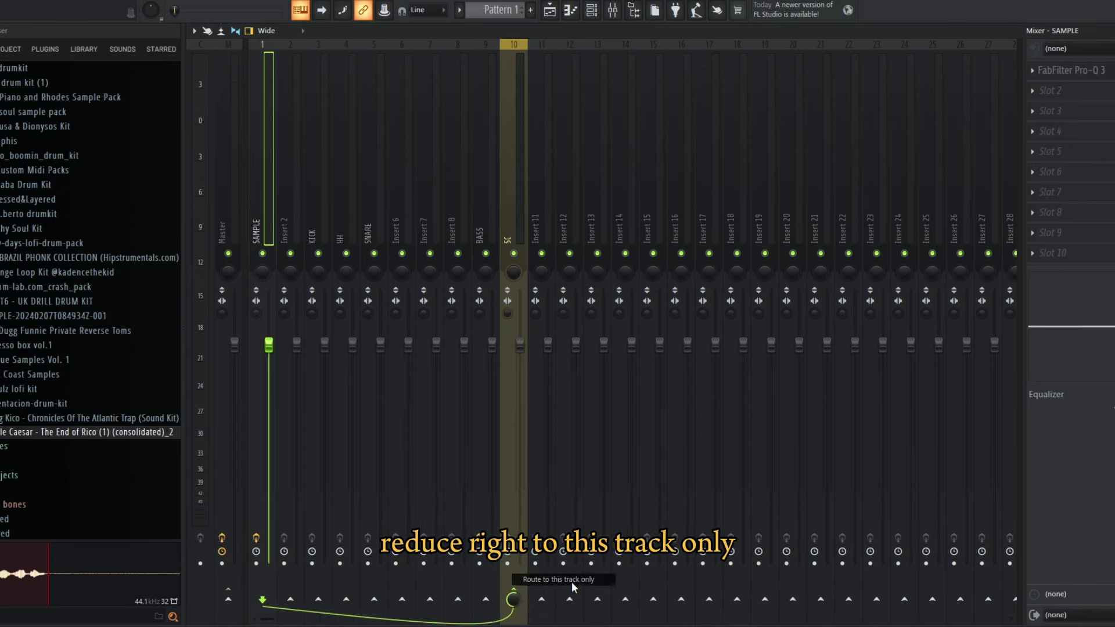
- Route the BASS insert to the SC track only
left_click(477, 225)
right_click(513, 598)
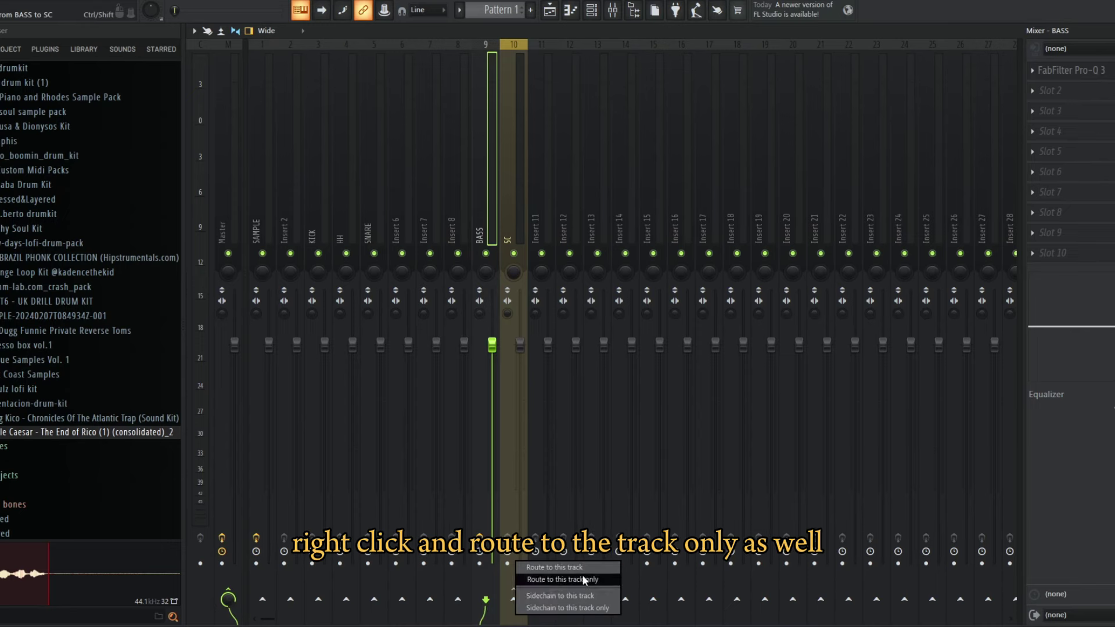
left_click(584, 578)
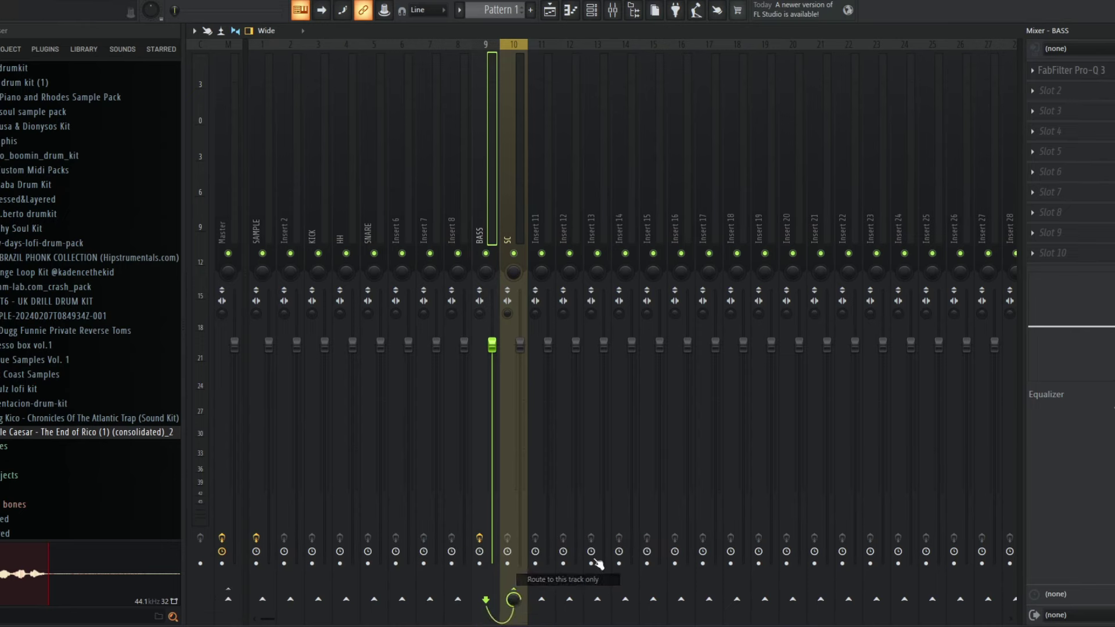
- Load Fruity Limiter on the SC insert, switch it to compressor mode and choose KICK as its sidechain source
left_click(508, 221)
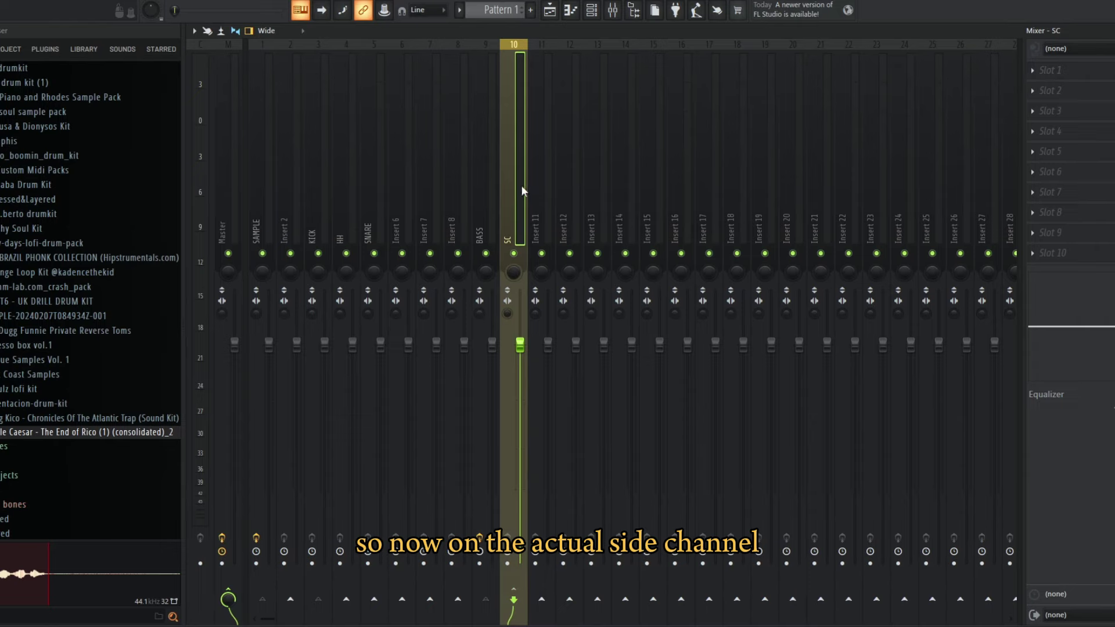
left_click(1083, 72)
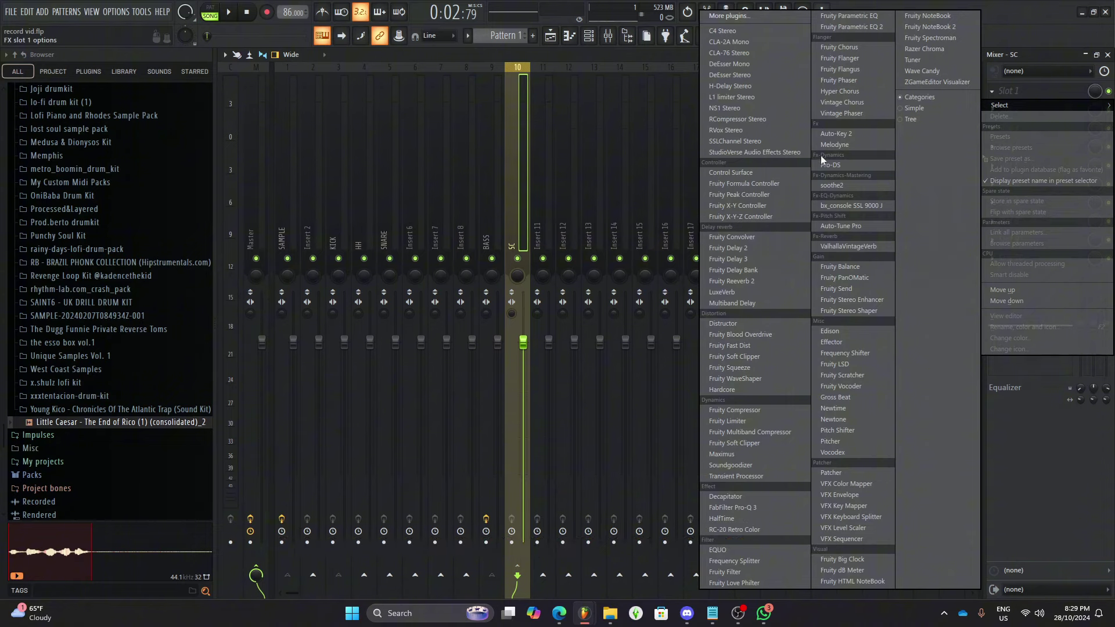
left_click(727, 421)
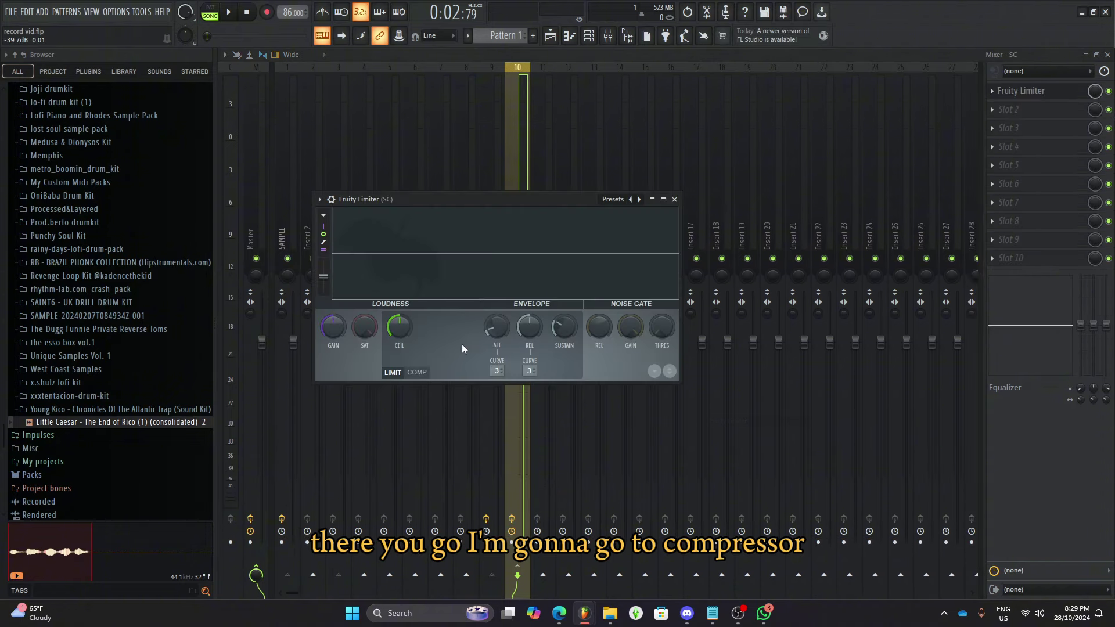
left_click(416, 374)
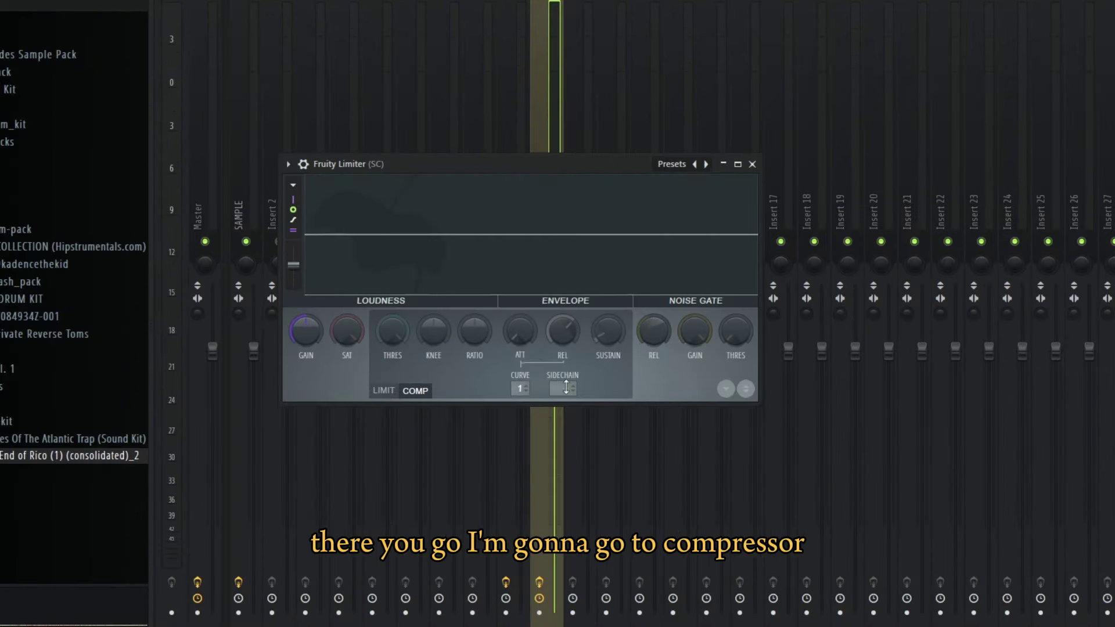
right_click(564, 388)
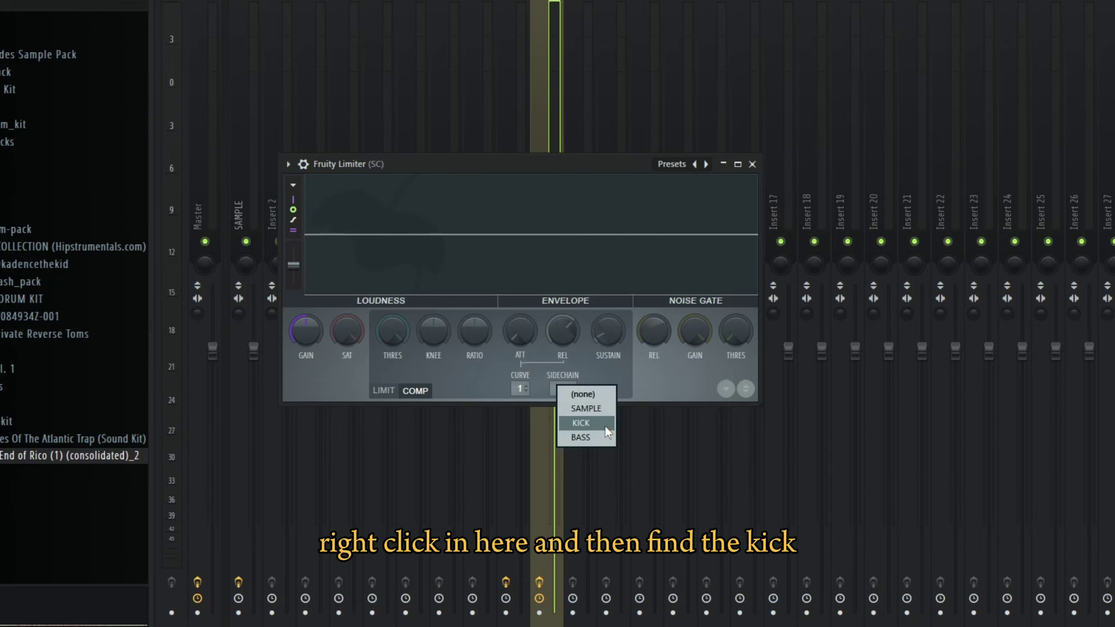
left_click(577, 423)
- Lower the compressor threshold far down, raise its ratio and play the song to hear the exaggerated ducking
left_click_drag(396, 334, 396, 441)
left_click_drag(475, 332, 474, 289)
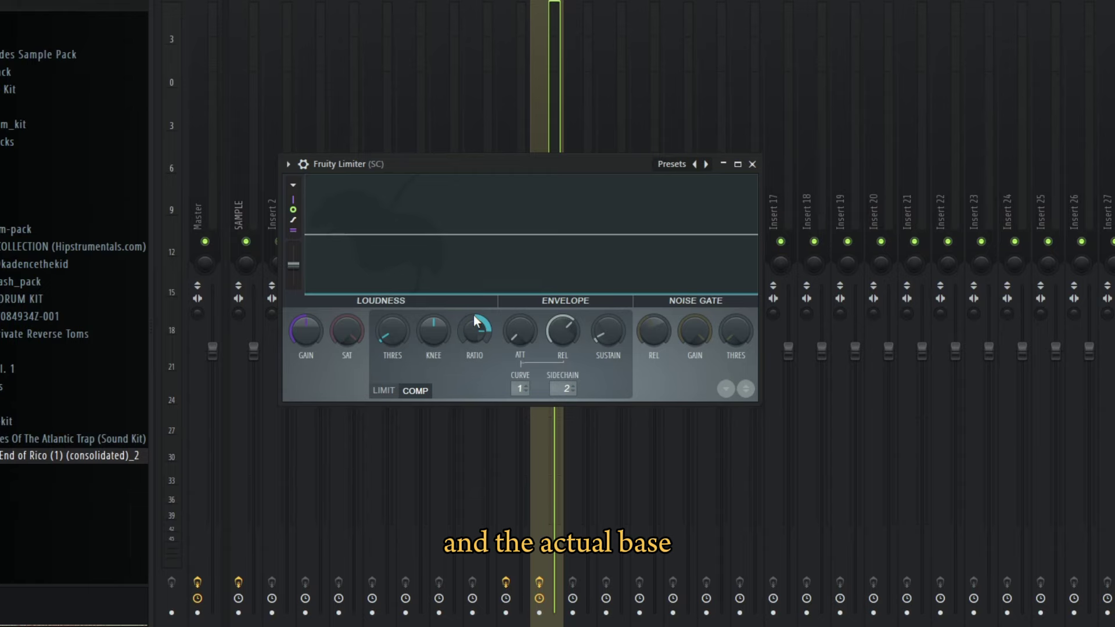
left_click_drag(570, 158, 924, 259)
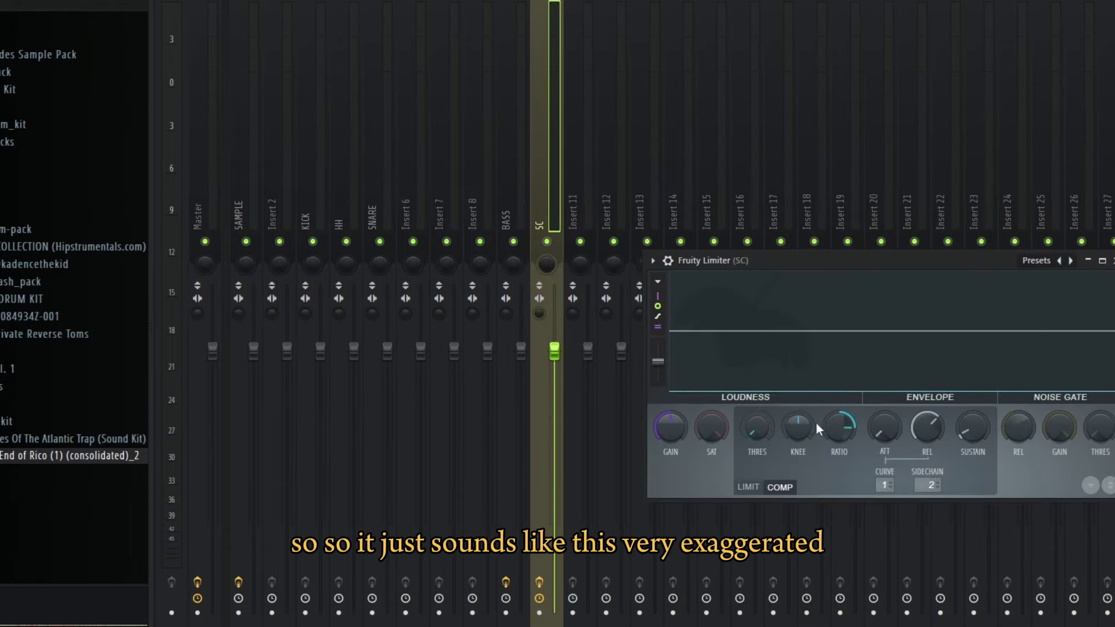
key("space")
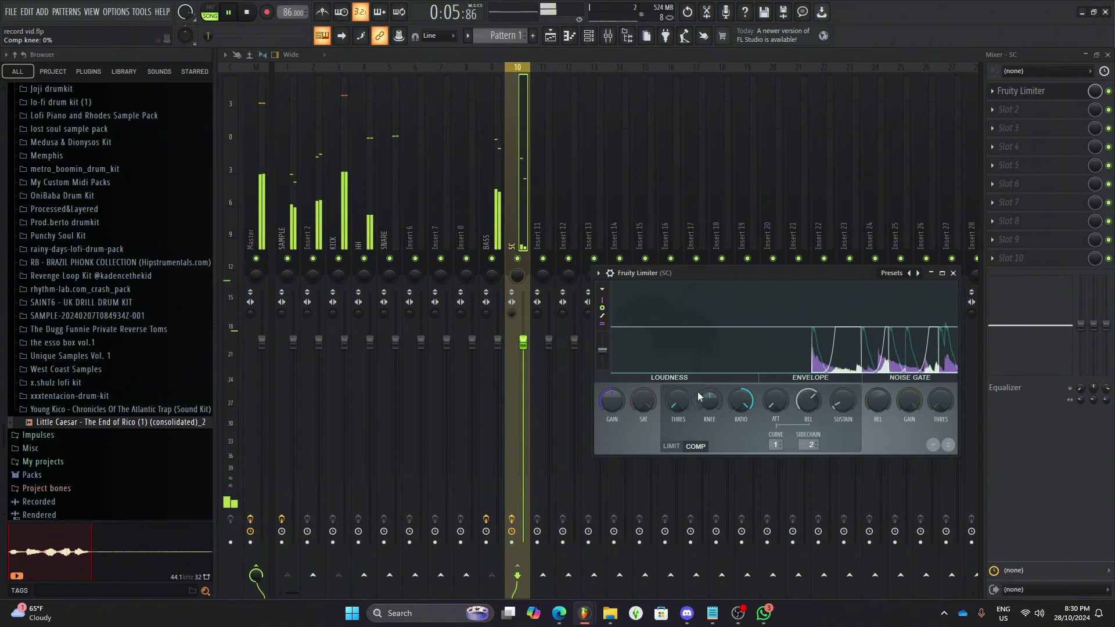
key("space")
- Raise the SC compressor threshold to about -30 dB and play the song to check the ducking
left_click_drag(679, 401, 741, 425)
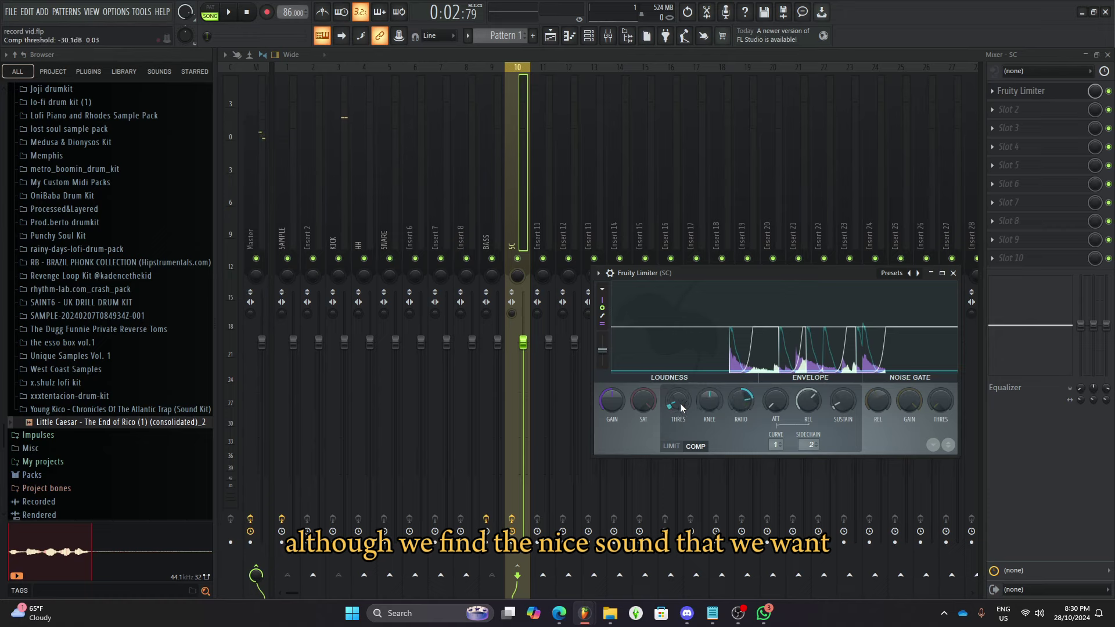
key("space")
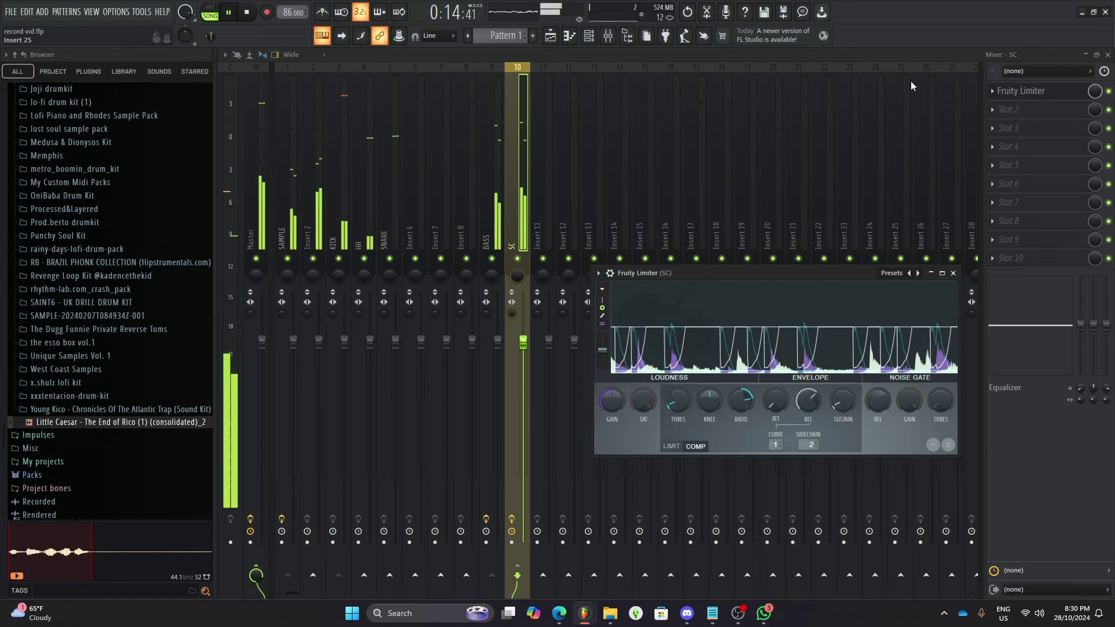
key("space")
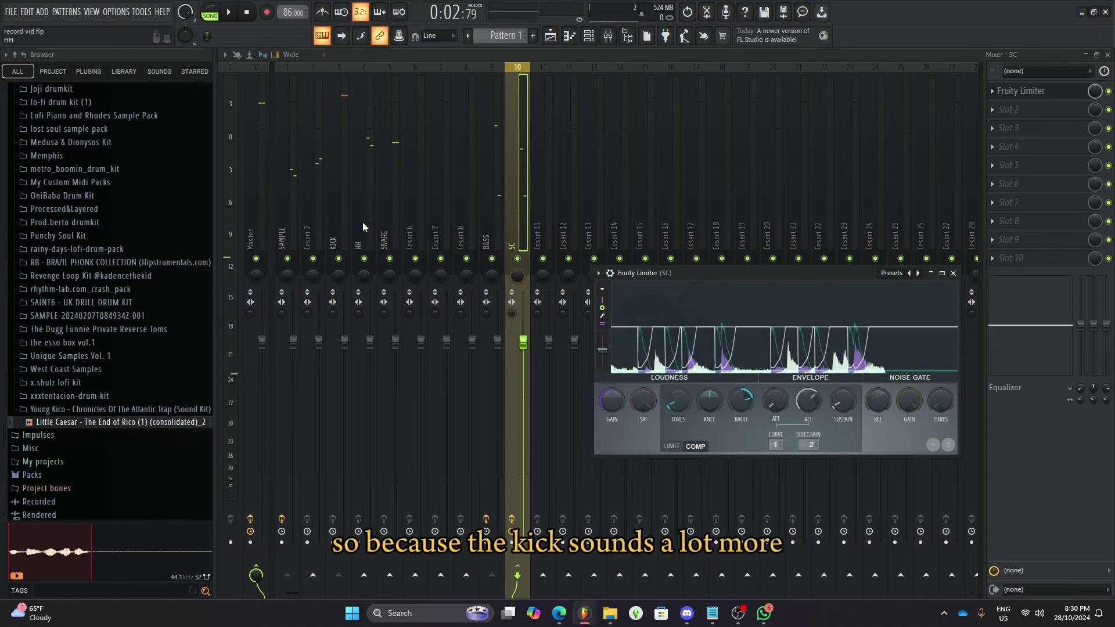
- Lower the volume fader of the KICK insert
left_click(348, 225)
left_click_drag(318, 345, 310, 361)
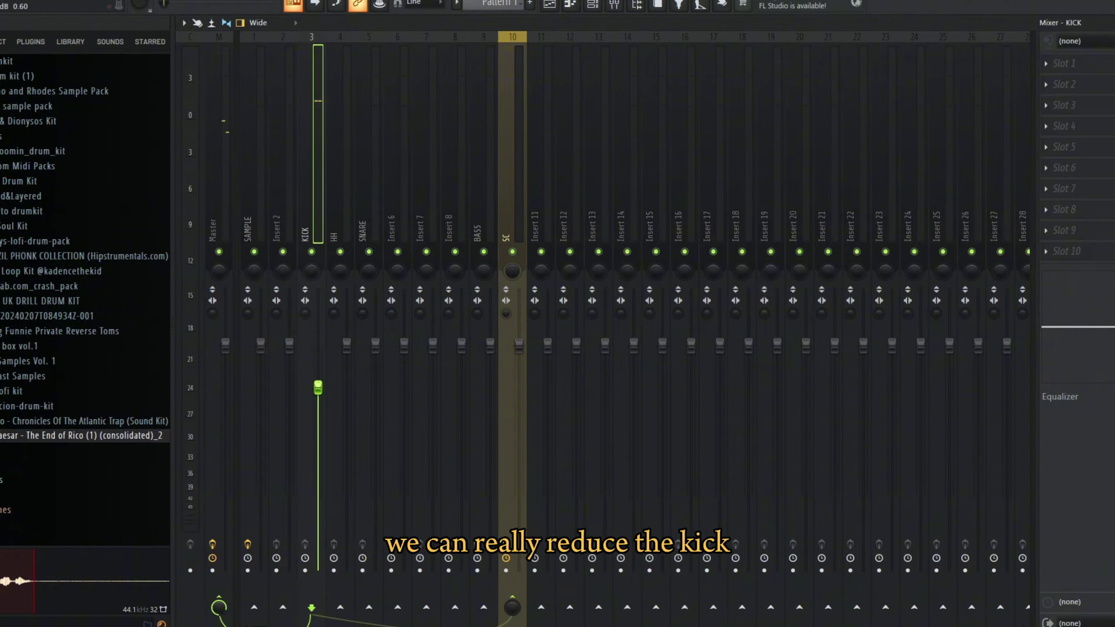
- Add FabFilter Pro-Q 3 to the KICK insert and create a 6 dB/oct high cut at about 434 Hz
left_click(1072, 62)
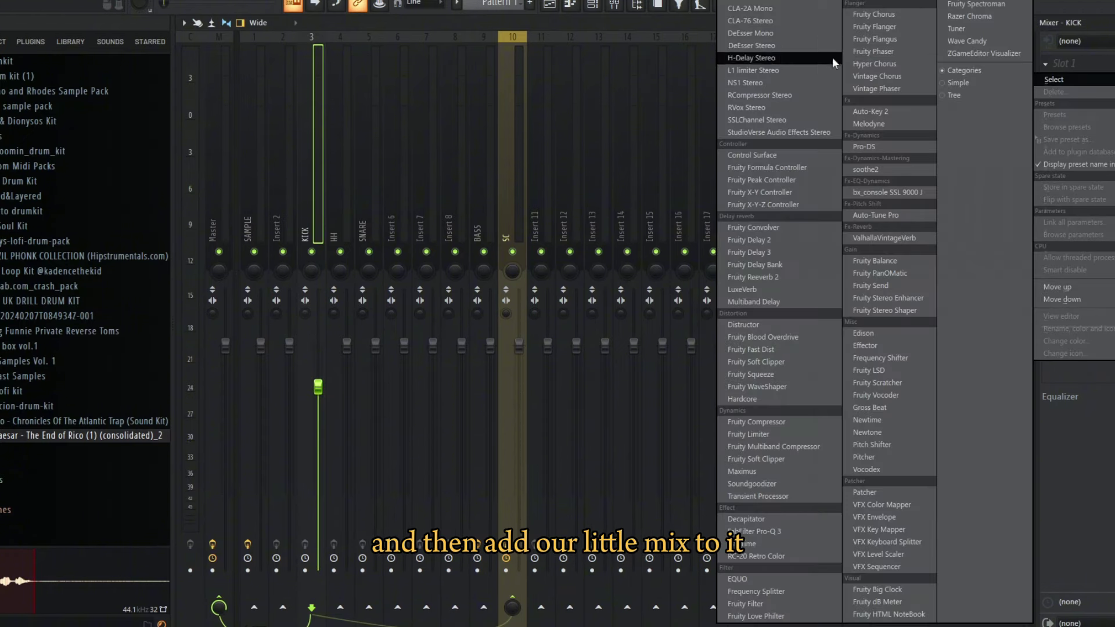
left_click(785, 532)
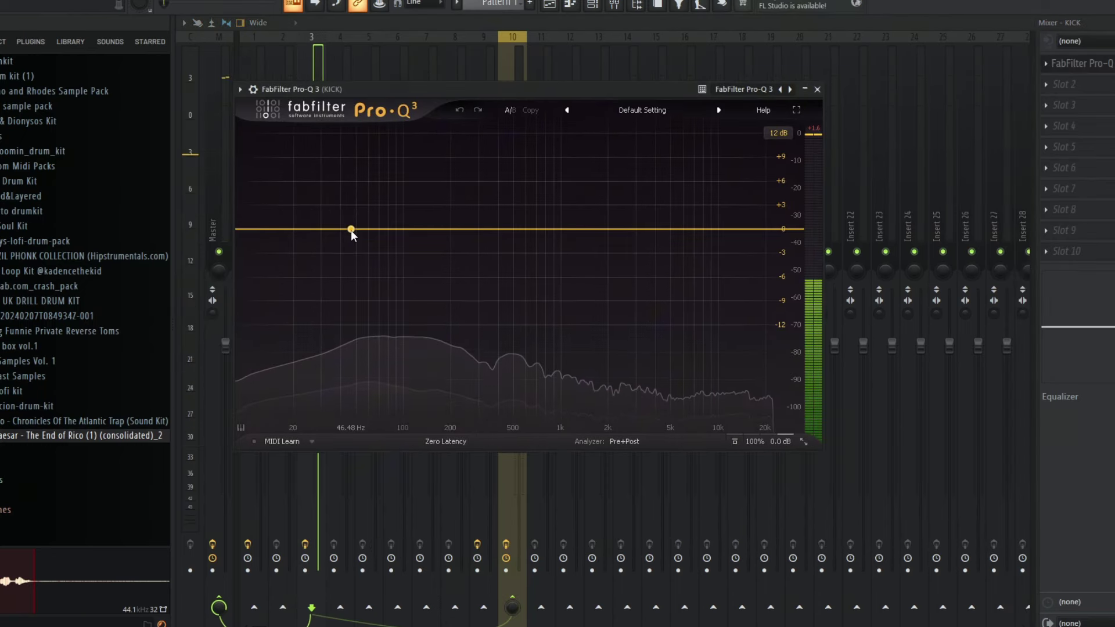
left_click(780, 229)
left_click_drag(780, 230, 506, 227)
scroll(522, 232, "down", 1)
scroll(472, 236, "up", 2)
scroll(503, 229, "down", 2)
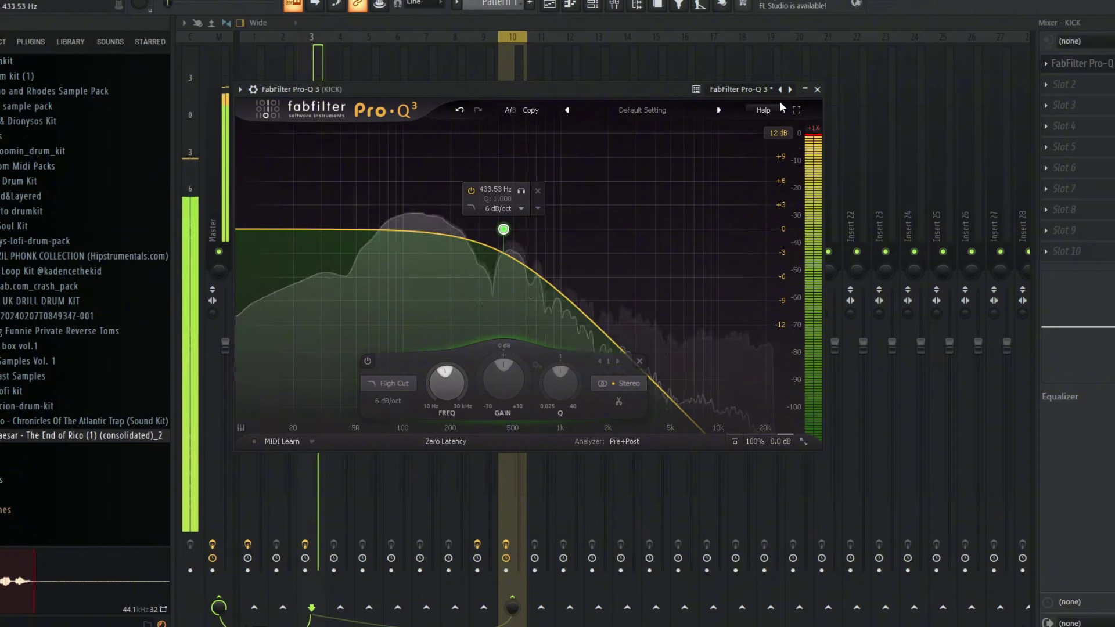
left_click(818, 90)
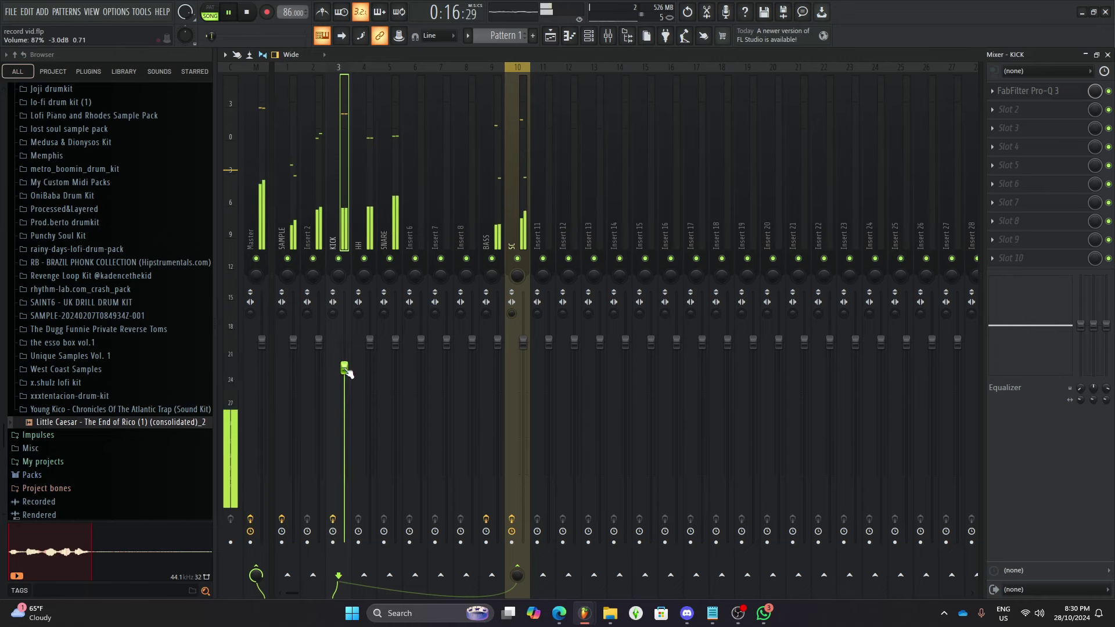
- Stop playback and move the short Ahmad Jamal clip on Track 4 of the playlist to late in bar 17
left_click(550, 37)
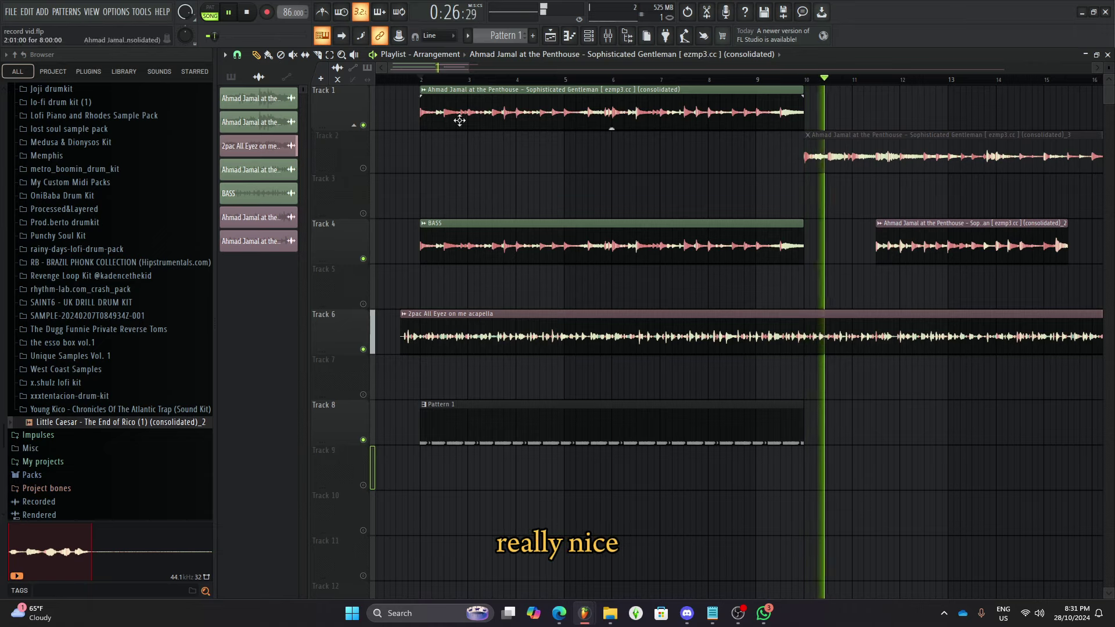
key("space")
left_click_drag(446, 70, 449, 70)
scroll(577, 198, "down", 2)
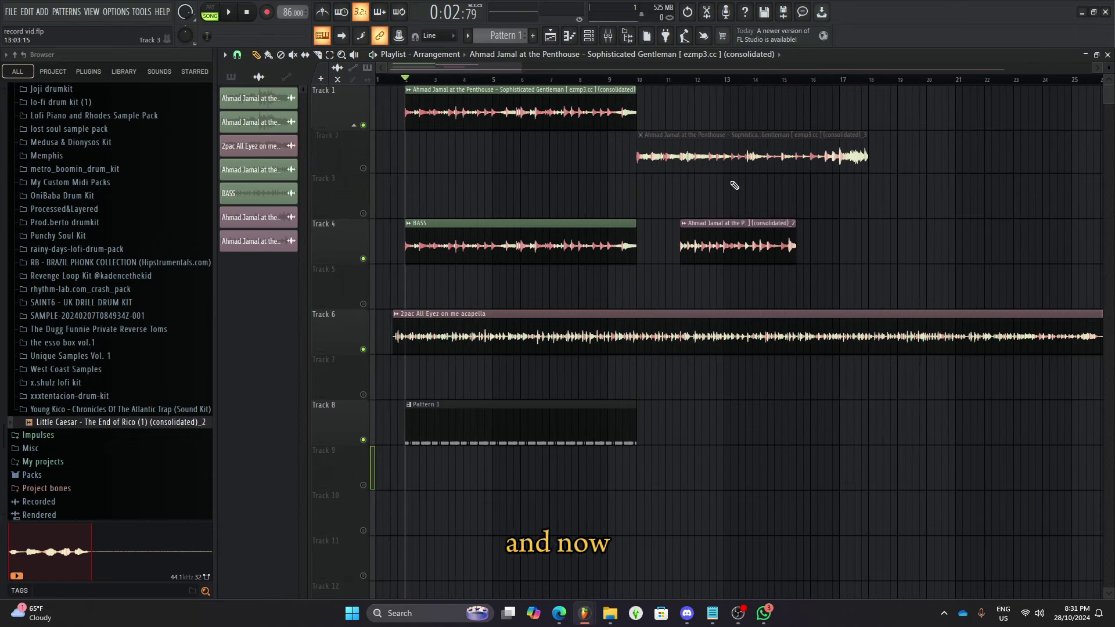
scroll(725, 271, "up", 3)
left_click_drag(658, 235, 1027, 229)
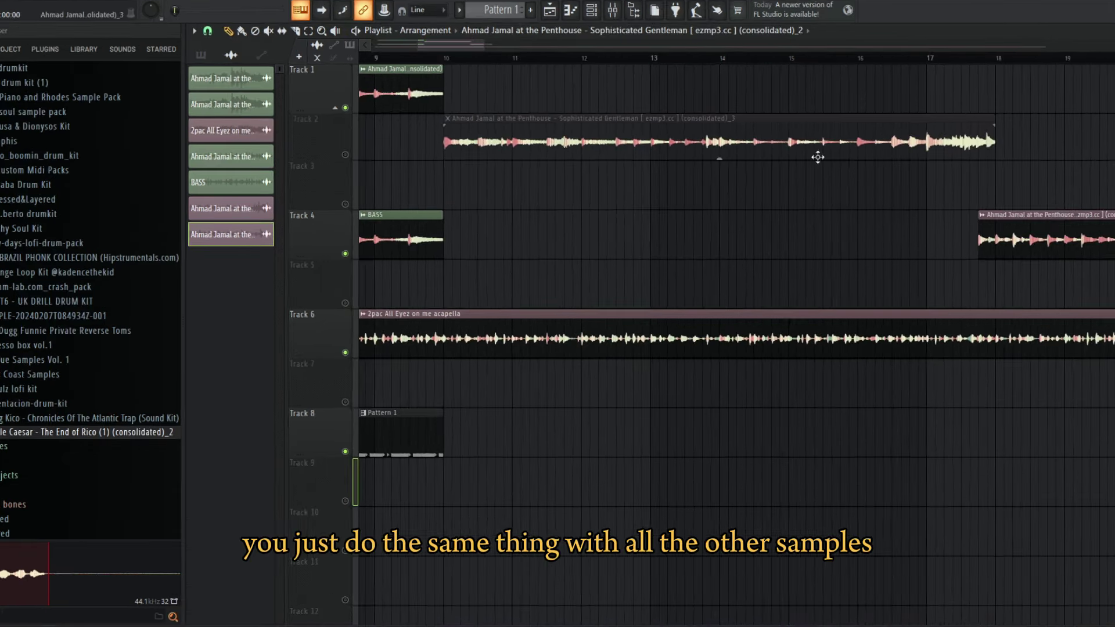
- Place a copy of the muted Track 2 sample on Track 4 at bar 10, directly after the BASS clip
scroll(493, 253, "down", 3)
left_click_drag(647, 247, 178, 232)
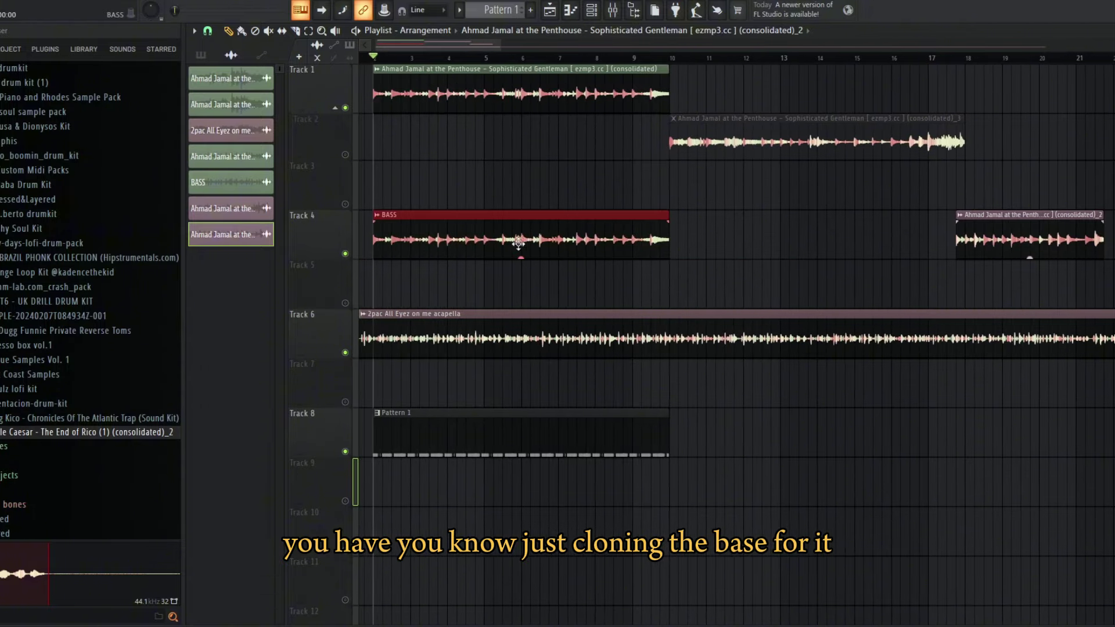
key("ctrl+d")
mouse_move(719, 148)
left_mouse_down("shift")
mouse_move(747, 272)
mouse_move(719, 246)
left_mouse_up("shift")
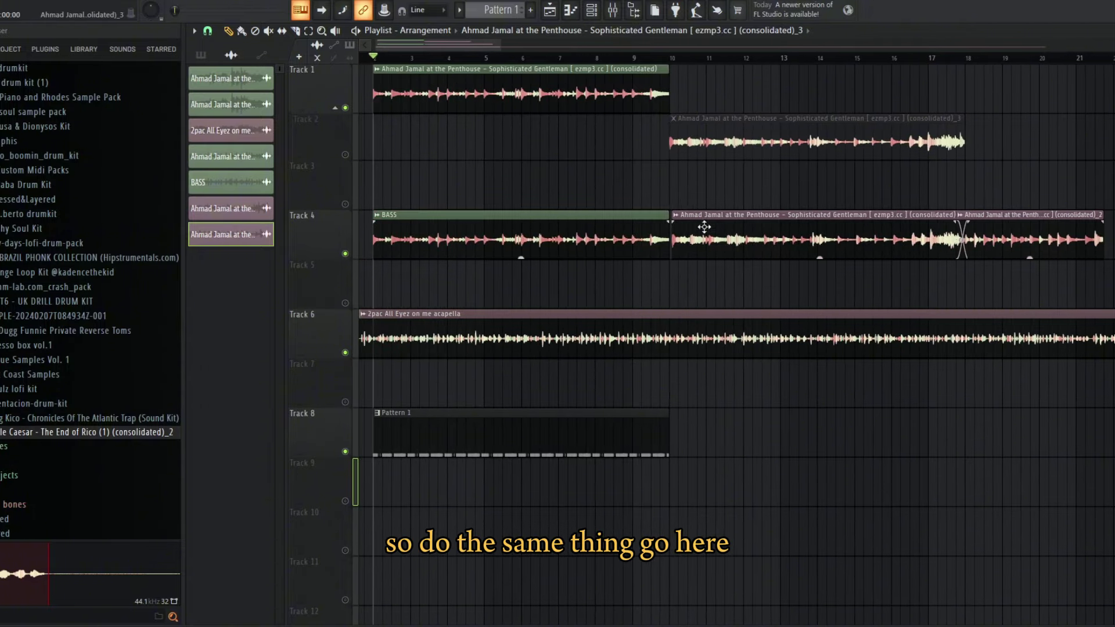
left_click(675, 217)
left_click(717, 339)
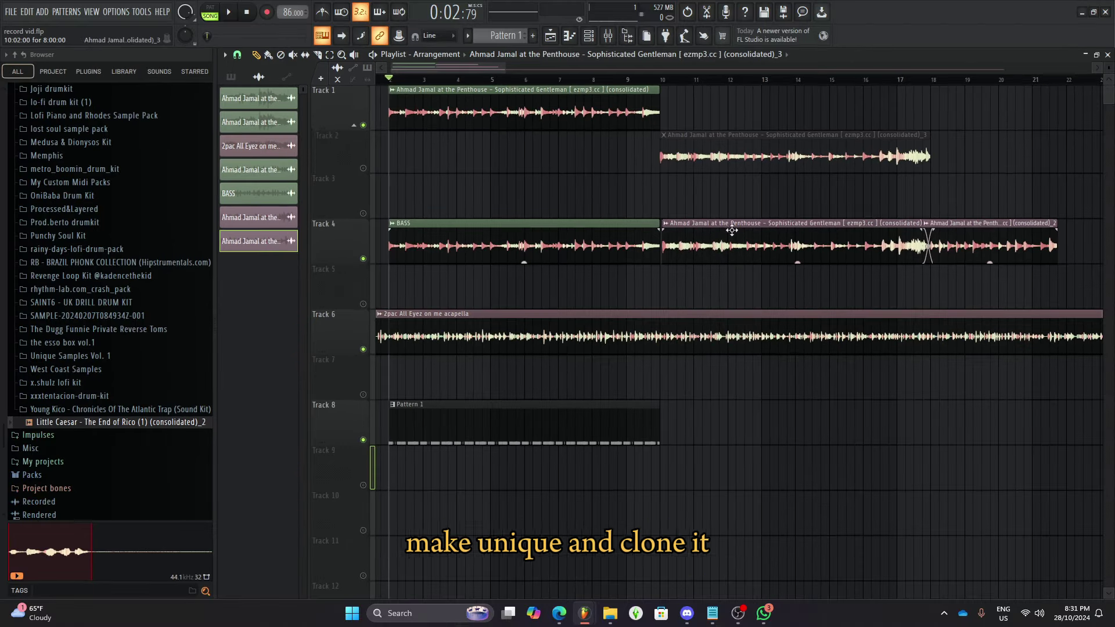
right_click(736, 246)
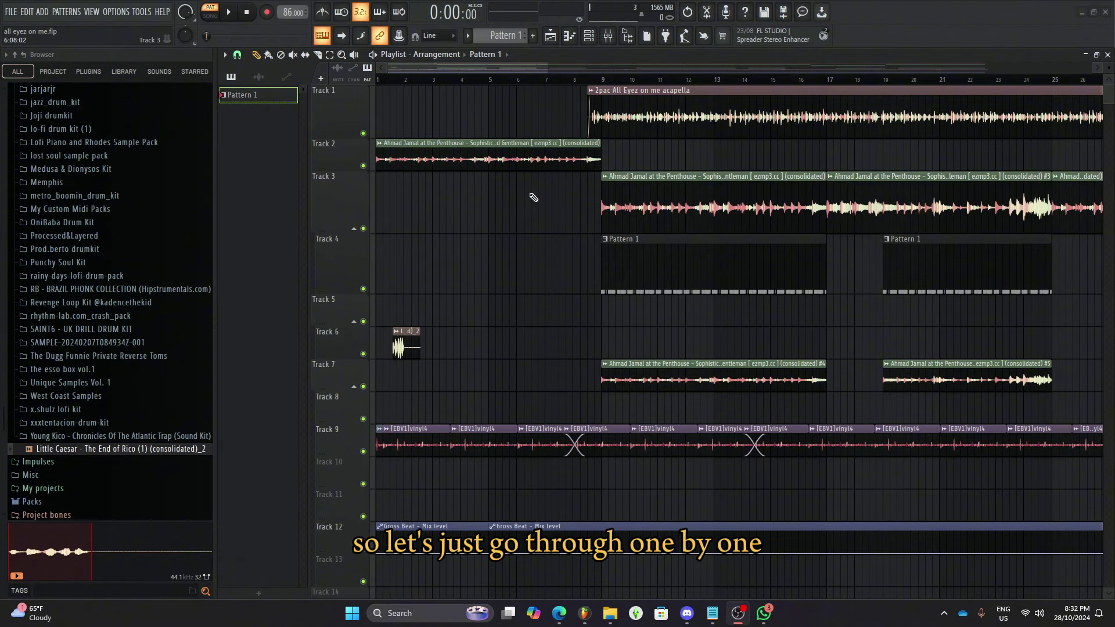
- Play the song with only the Track 2 intro sample soloed, stop it and switch all tracks back on
left_click(480, 83)
key("l")
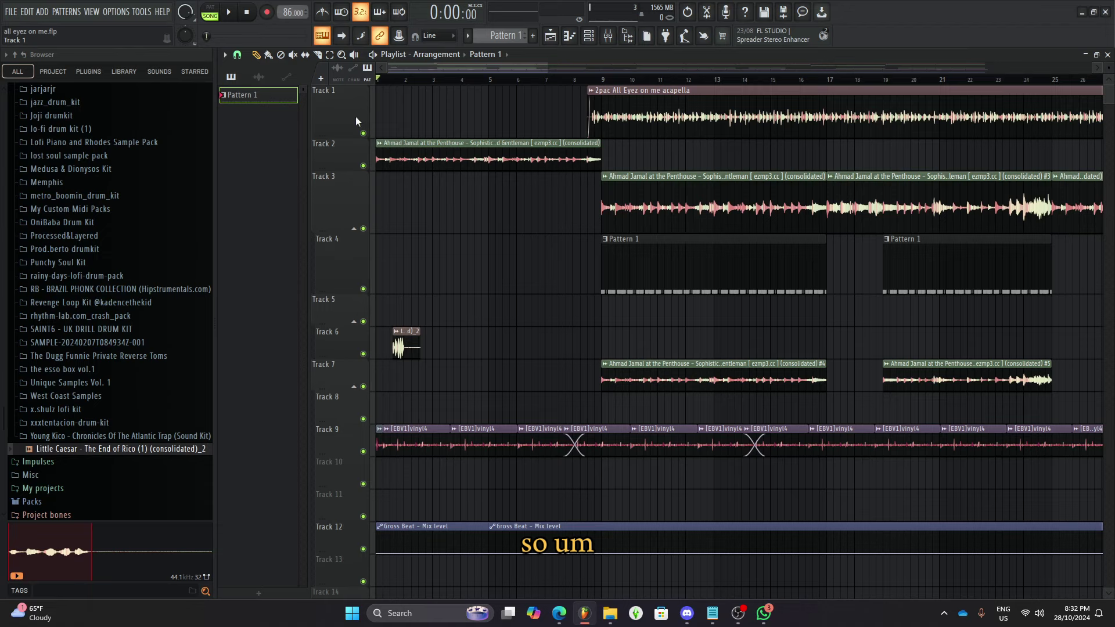
right_click(364, 168)
key("space")
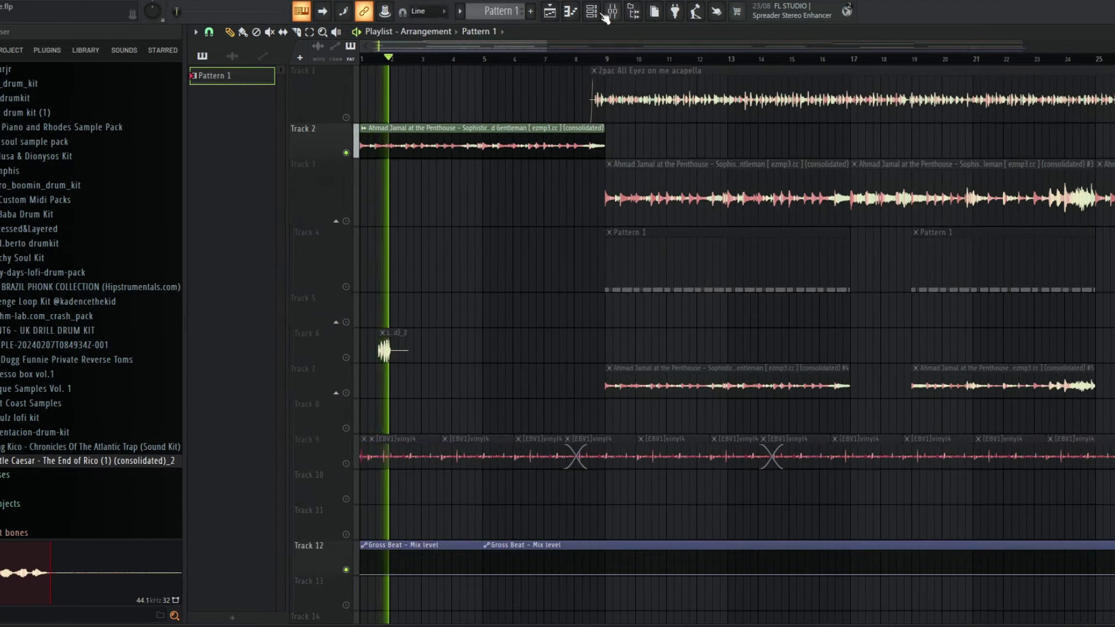
scroll(500, 44, "up", 2)
key("space")
right_click(347, 153)
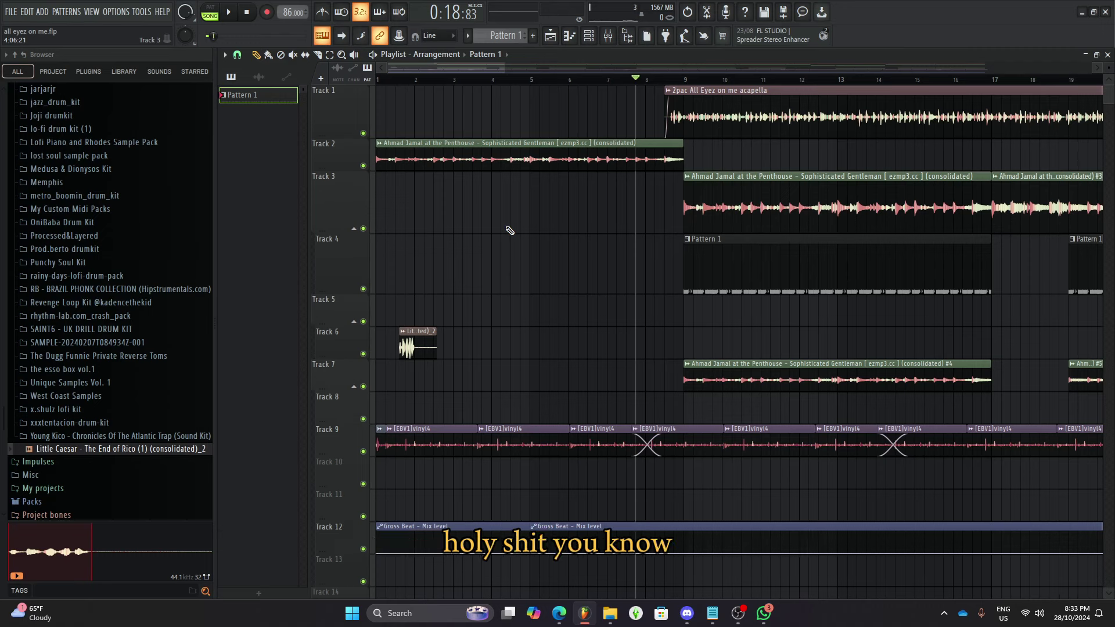
- Examine the SAMPLE insert's Fruity Love Philter, FabFilter Pro-Q 3 and RC-20 Retro Color settings in the mixer
key("F9")
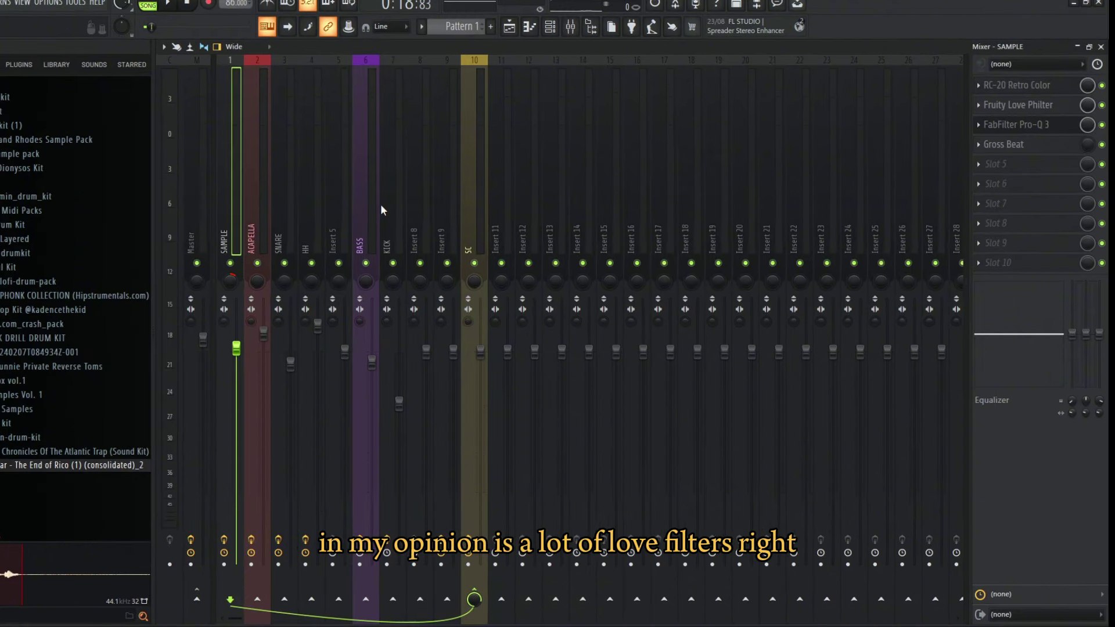
left_click(1018, 104)
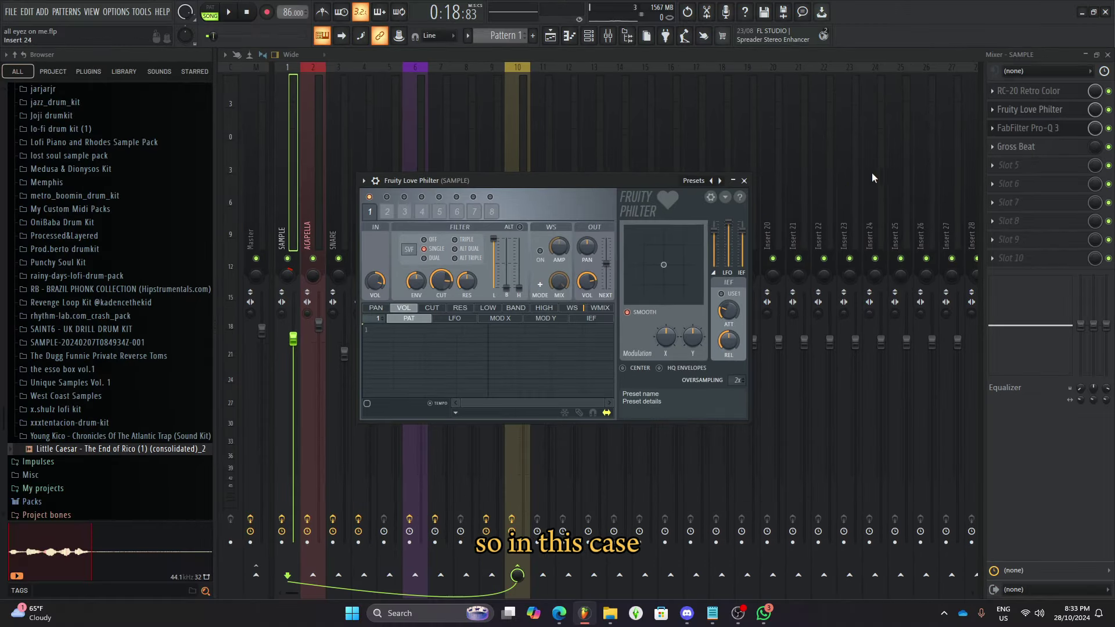
left_click(1045, 110)
left_click(1045, 110)
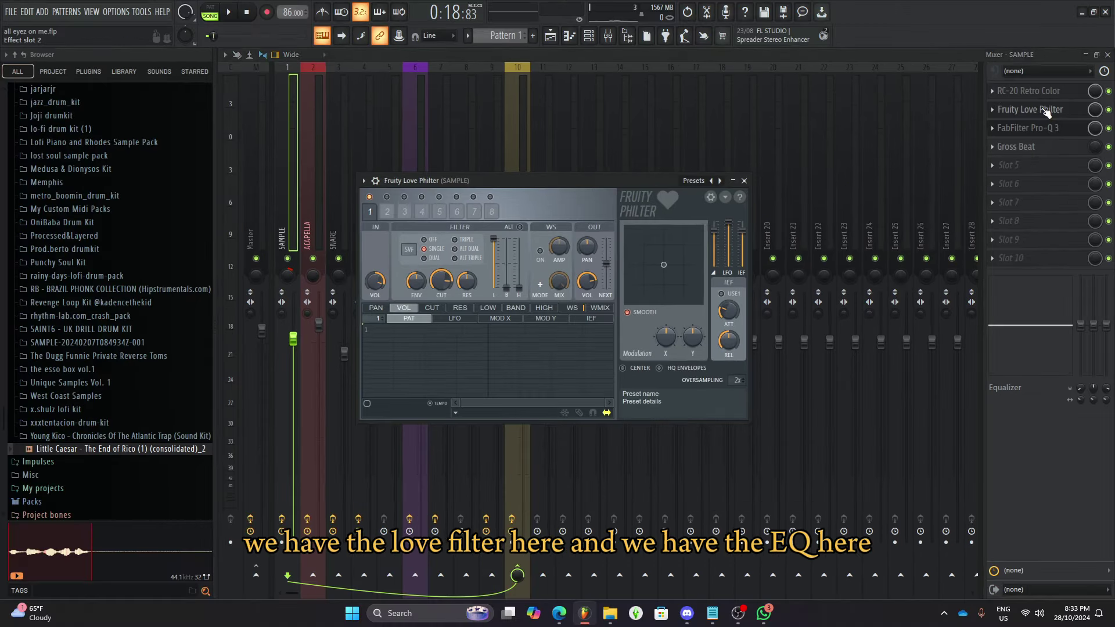
left_click(1046, 110)
left_click(1028, 127)
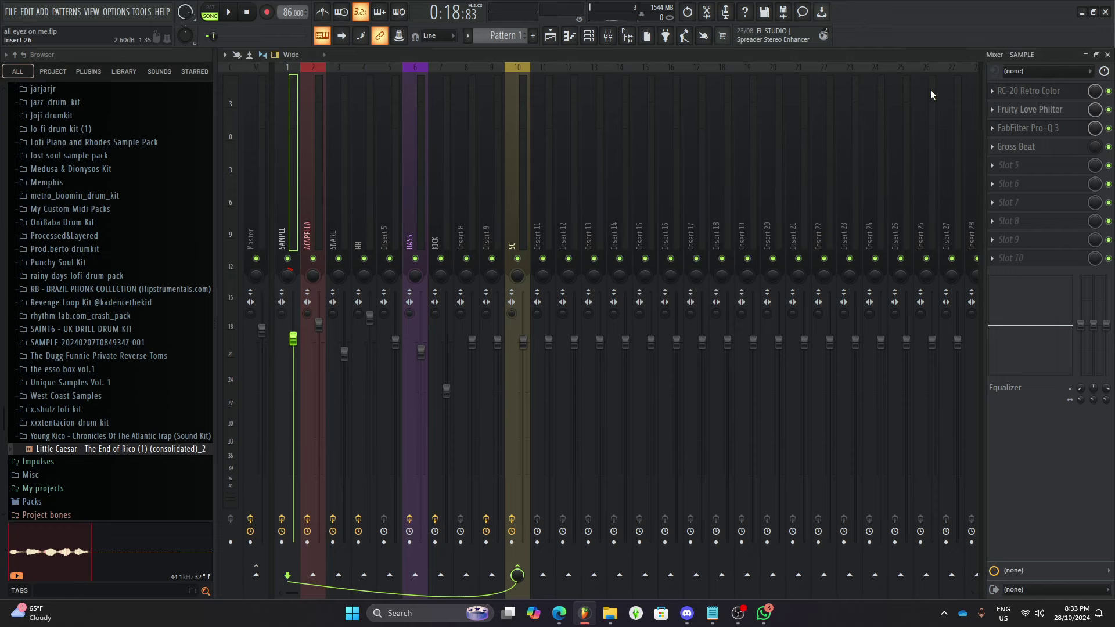
left_click(1044, 98)
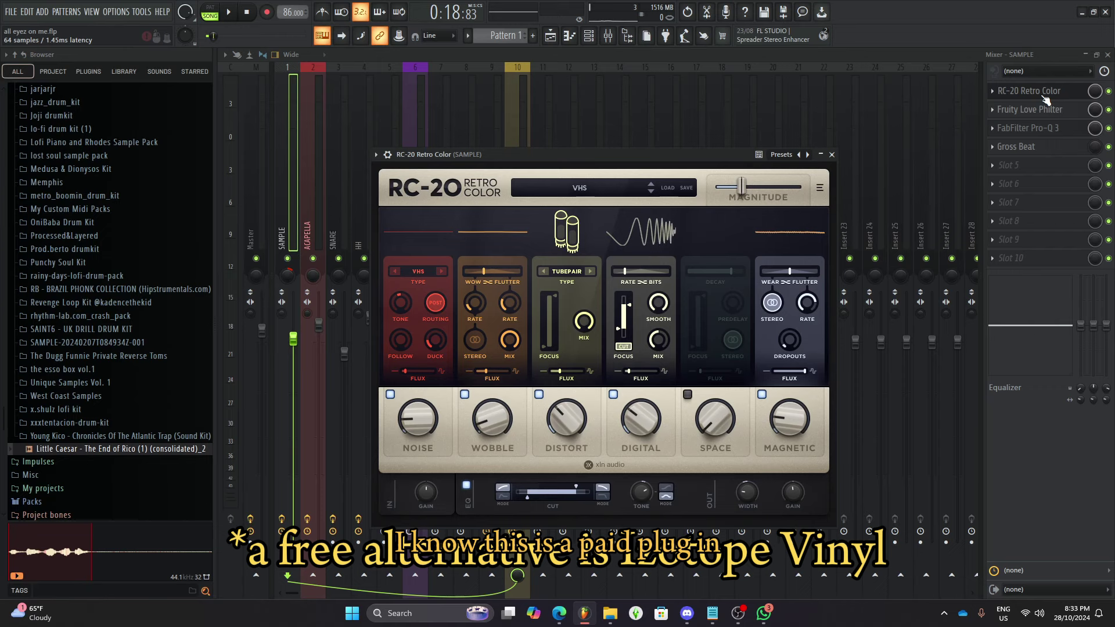
left_click(680, 50)
- Examine the low cut and high-end boost bands in the ACAPELLA insert's FabFilter Pro-Q 3
left_click(312, 186)
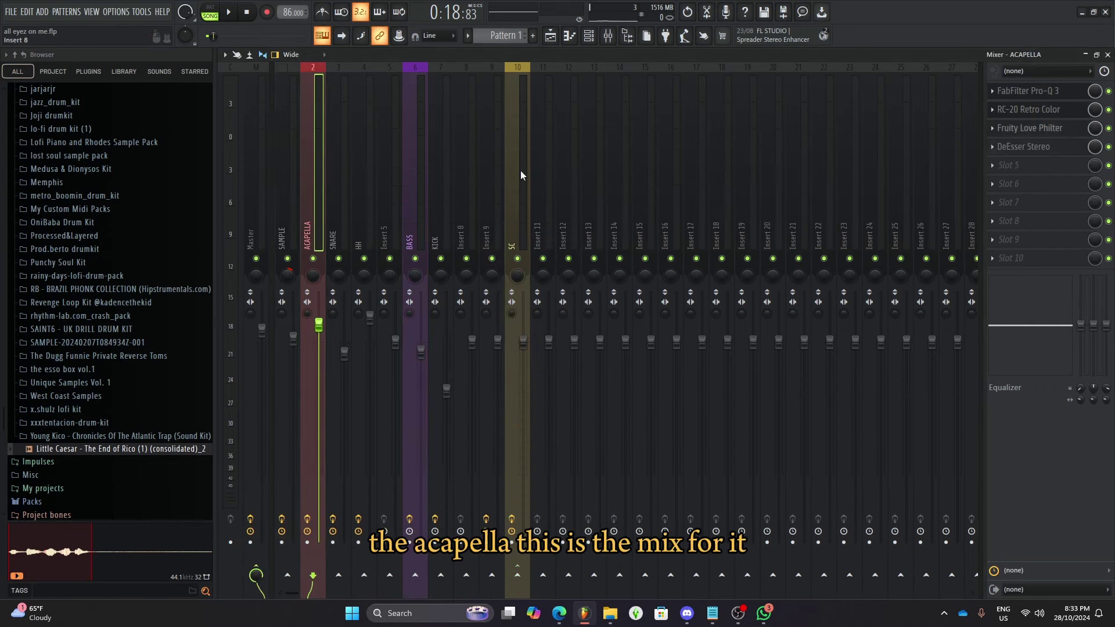
left_click(1047, 91)
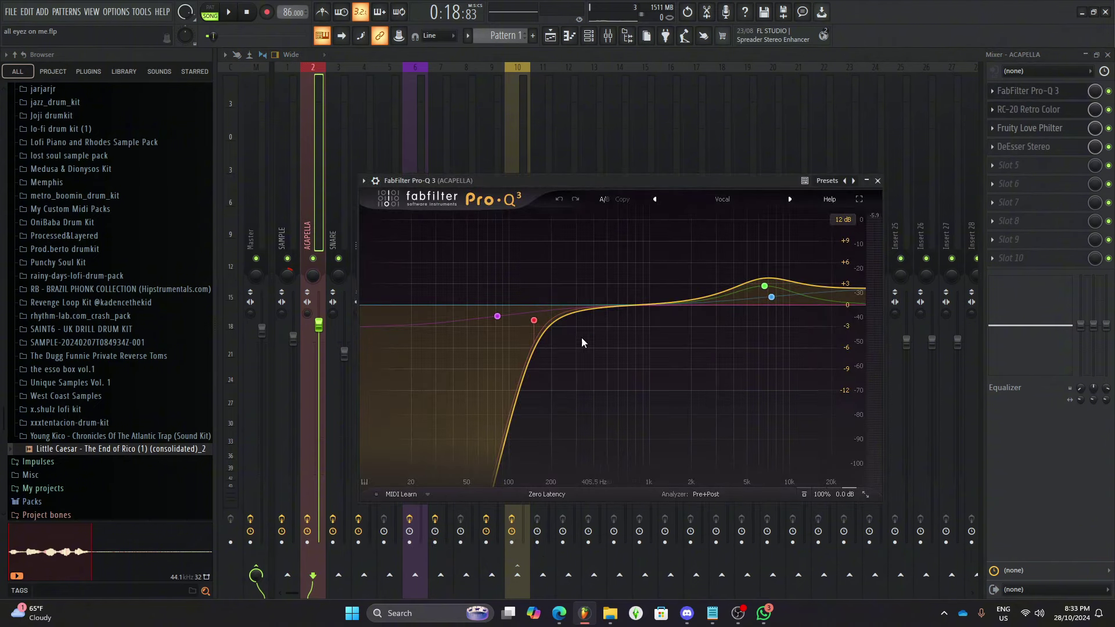
left_click(534, 321)
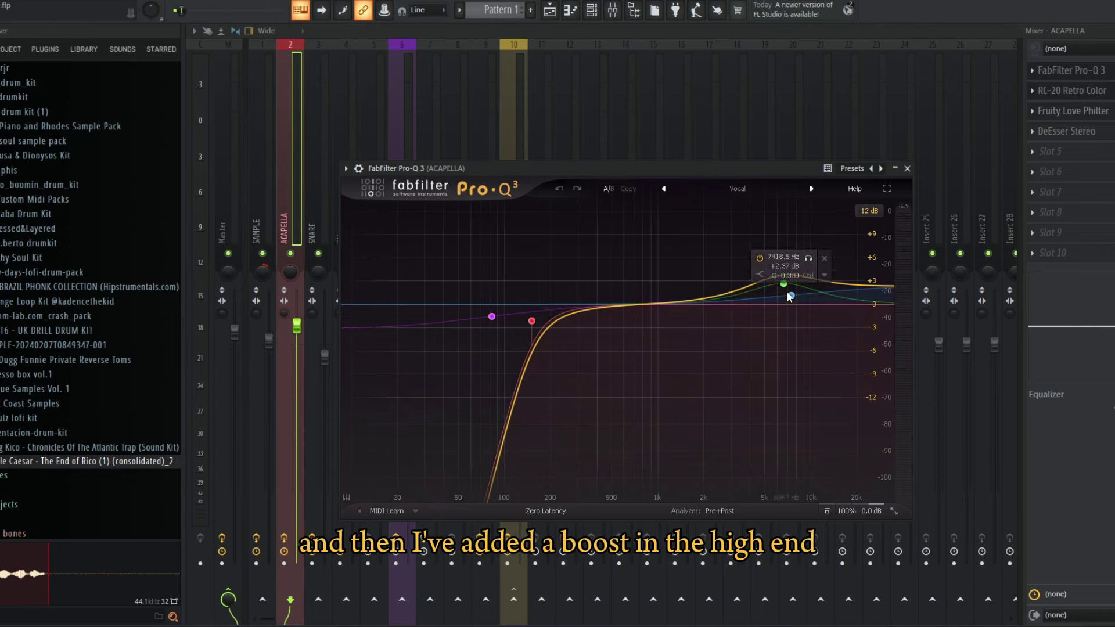
mouse_move(785, 284)
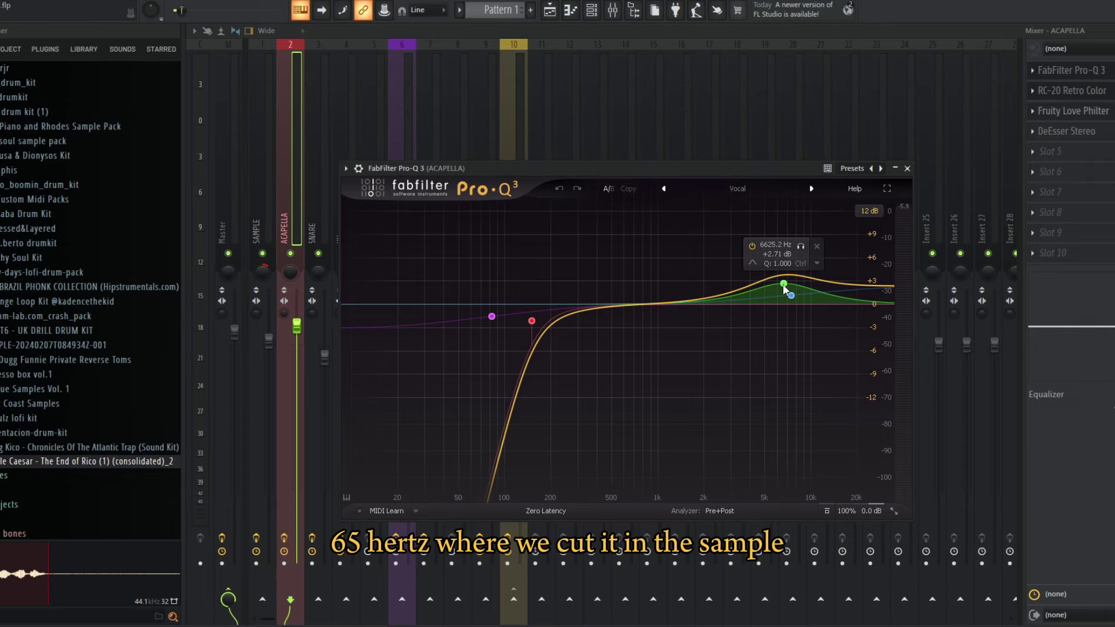
- Inspect the RC-20 Retro Color, Fruity Love Philter and DeEsser settings on the ACAPELLA insert
left_click(1079, 92)
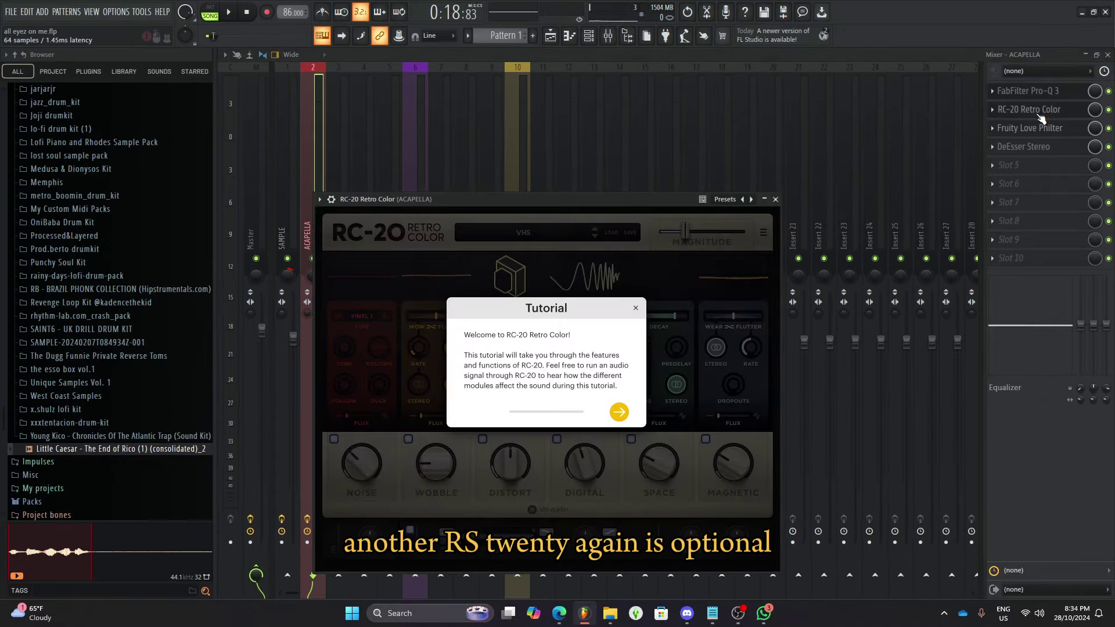
left_click(635, 308)
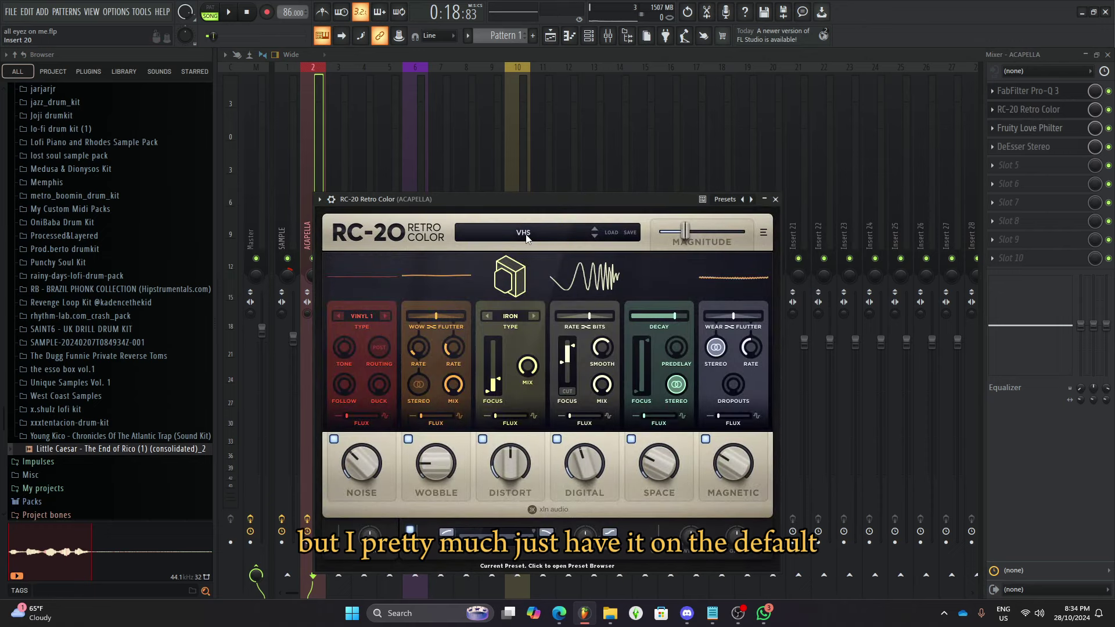
left_click(775, 199)
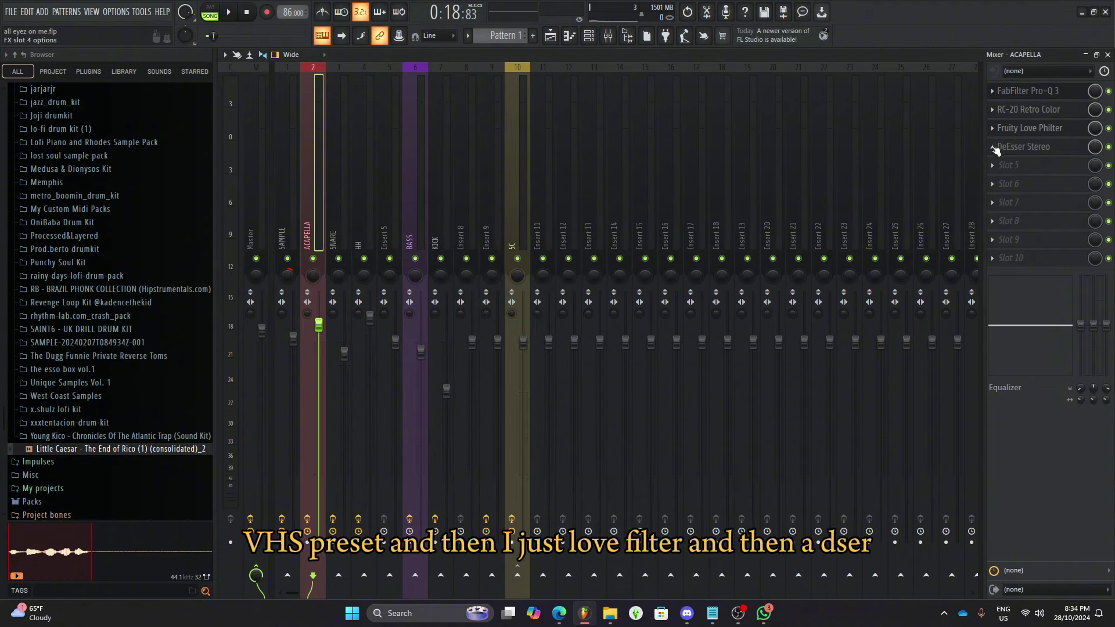
left_click(1056, 132)
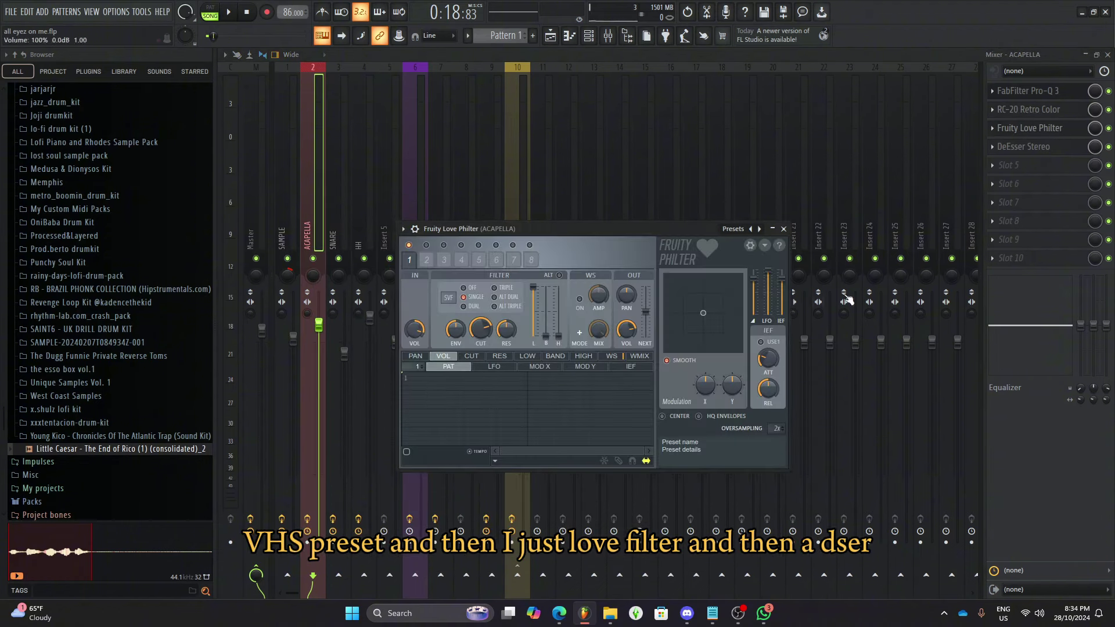
left_click(1040, 146)
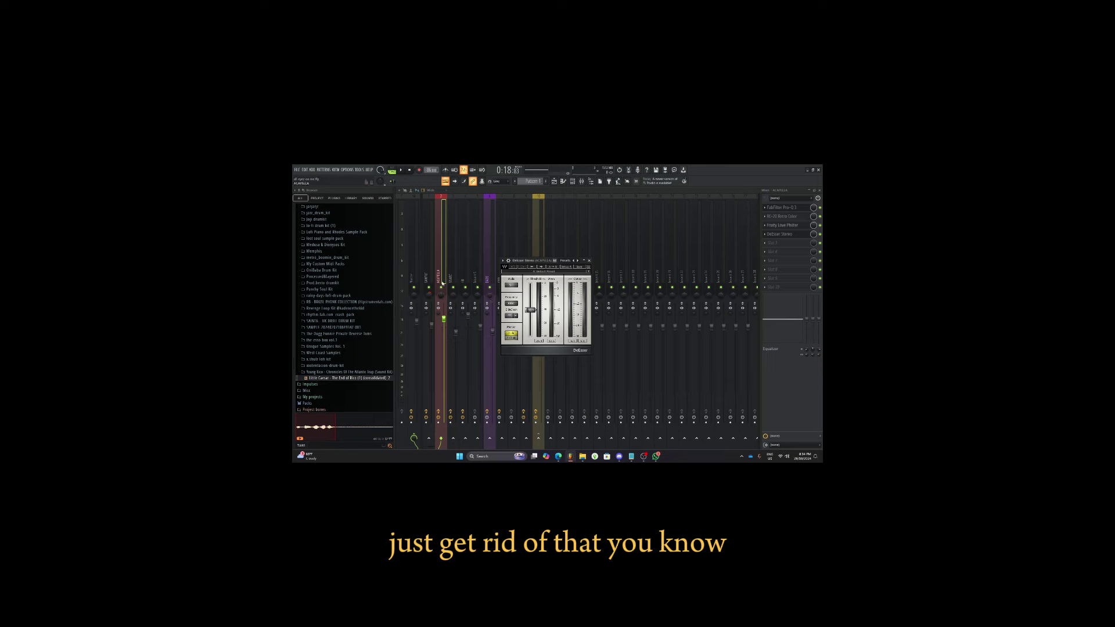
- Inspect the SNARE insert's FabFilter Pro-Q 3 curve and its preset list, keeping the Phone preset
left_click(454, 270)
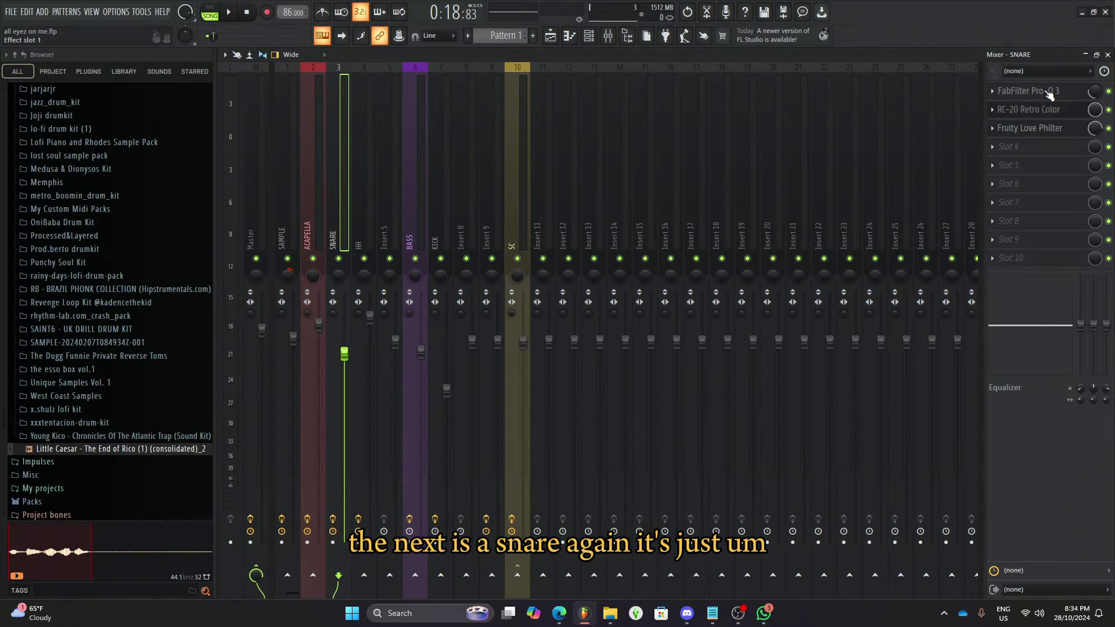
left_click(1050, 92)
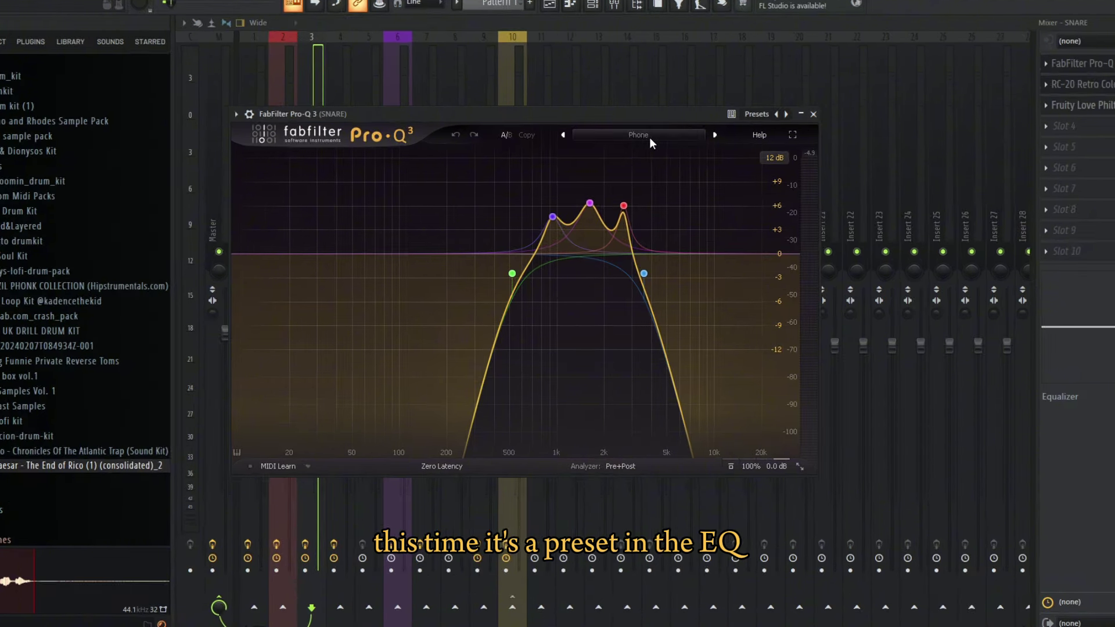
left_click(649, 137)
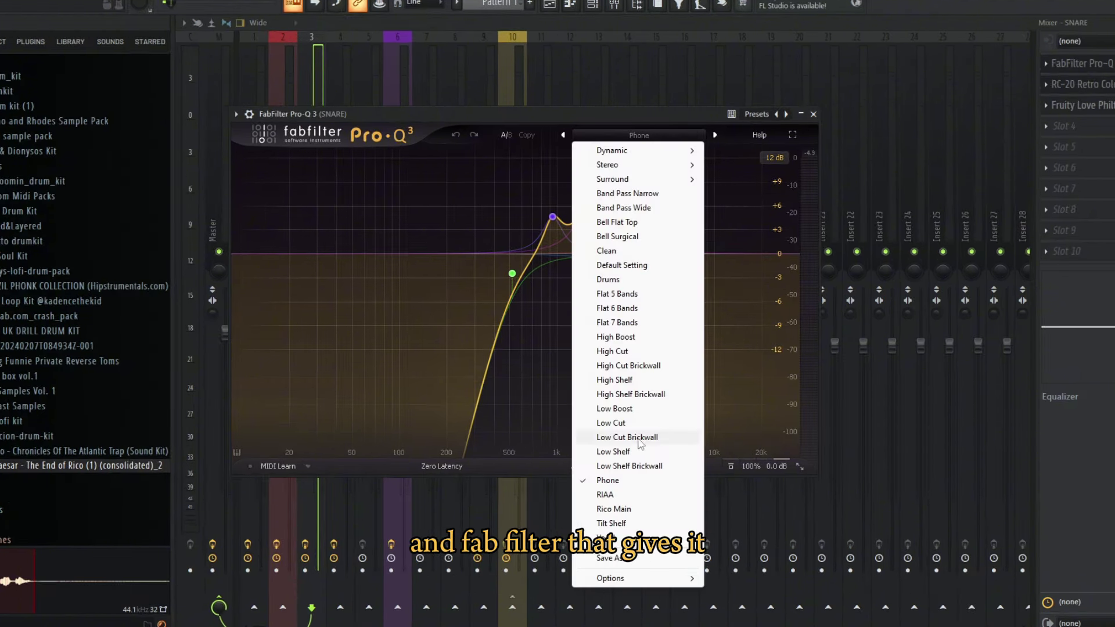
left_click(517, 114)
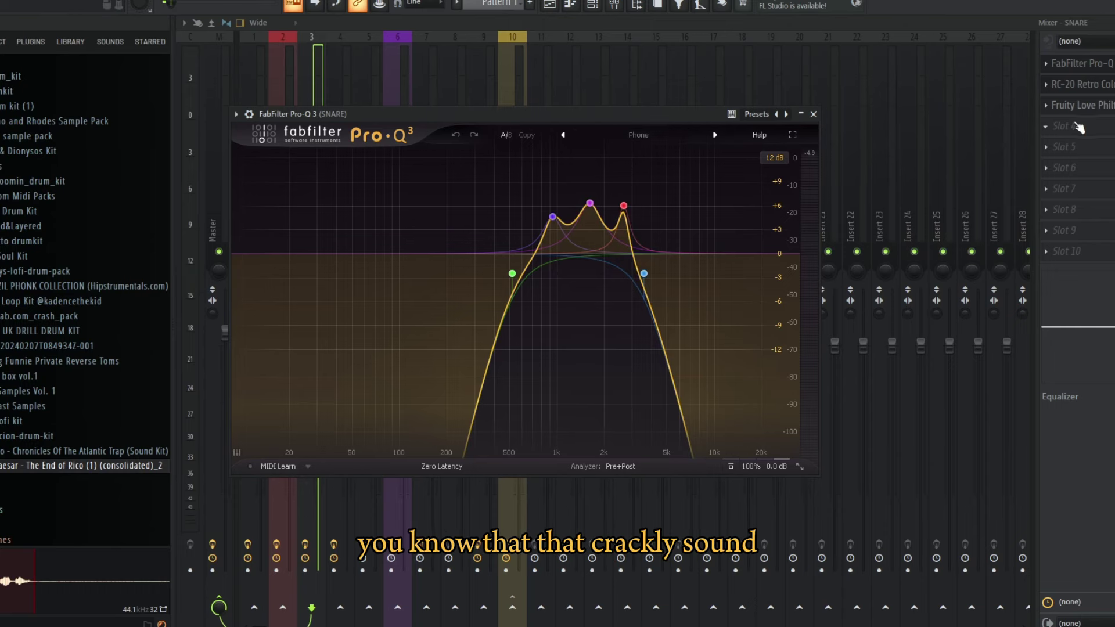
- Add Fruity parametric EQ 2 to slot 4 of the SNARE insert and apply its Radio preset
left_click(1048, 127)
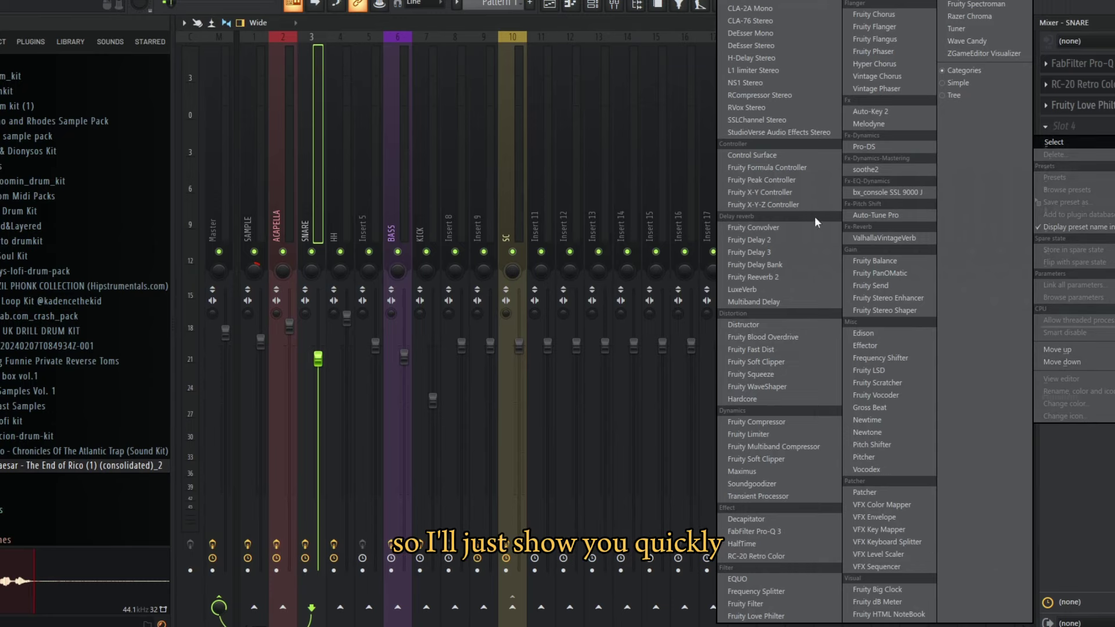
left_click(911, 1)
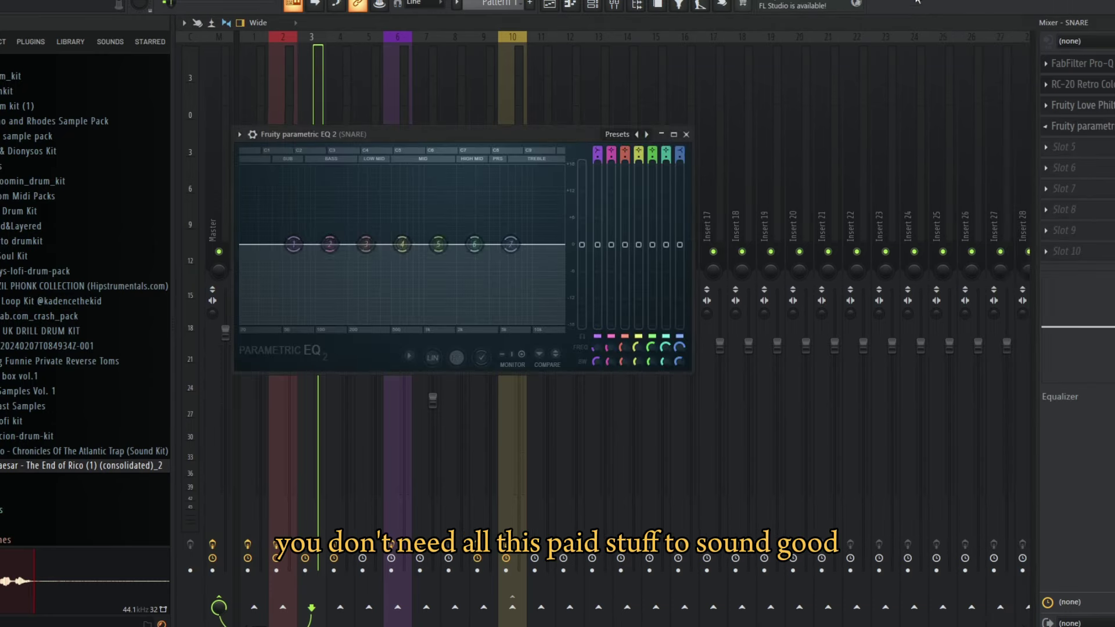
left_click(239, 135)
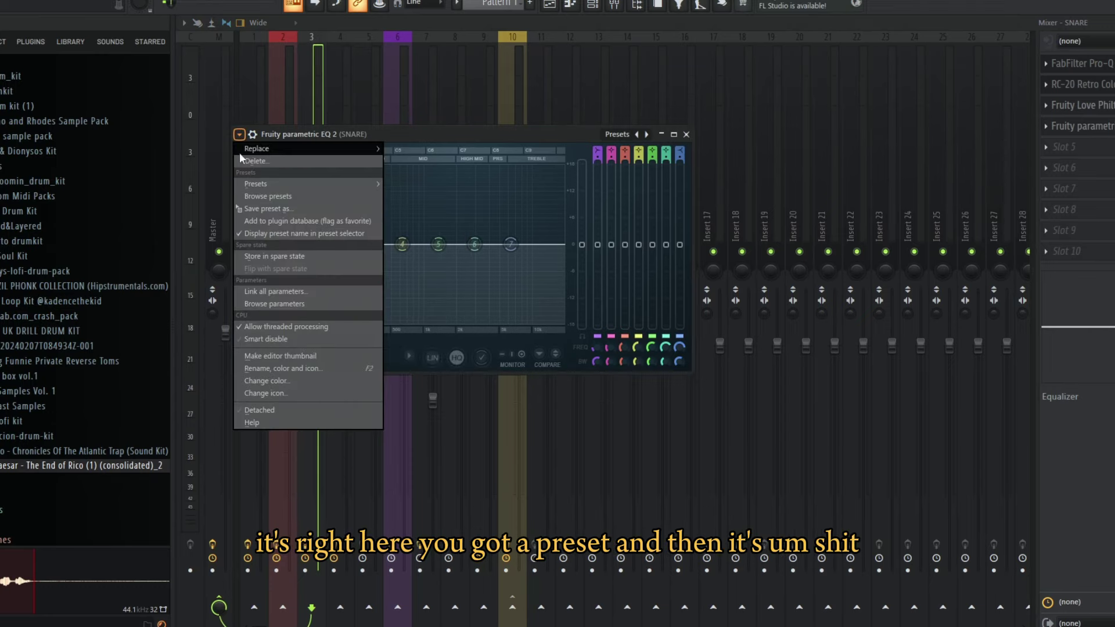
left_click(239, 134)
left_click(240, 136)
mouse_move(260, 184)
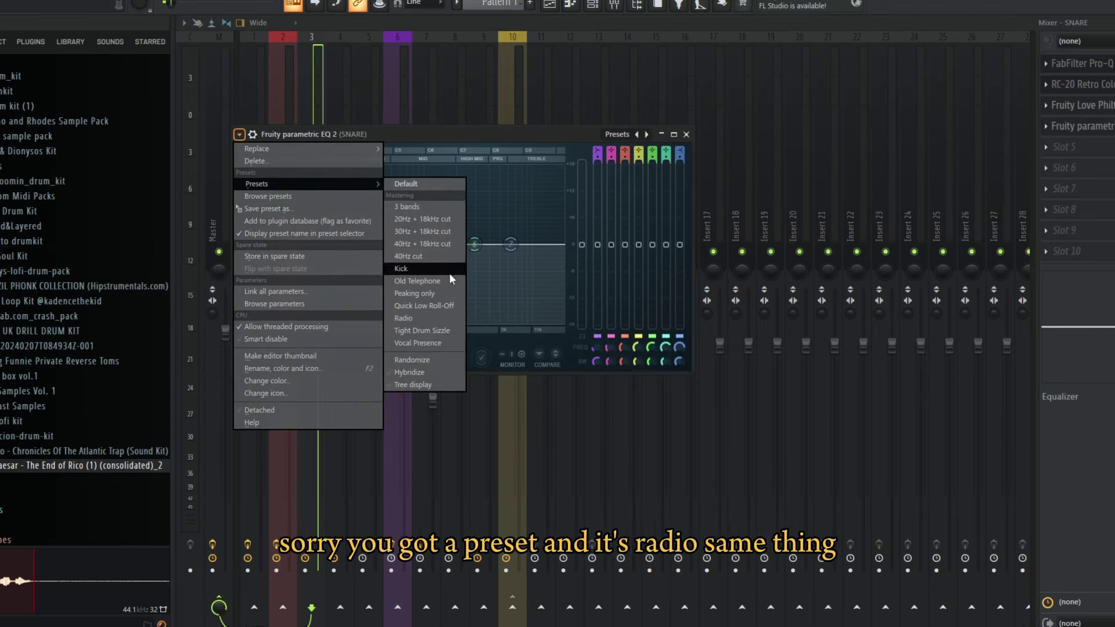
left_click(449, 273)
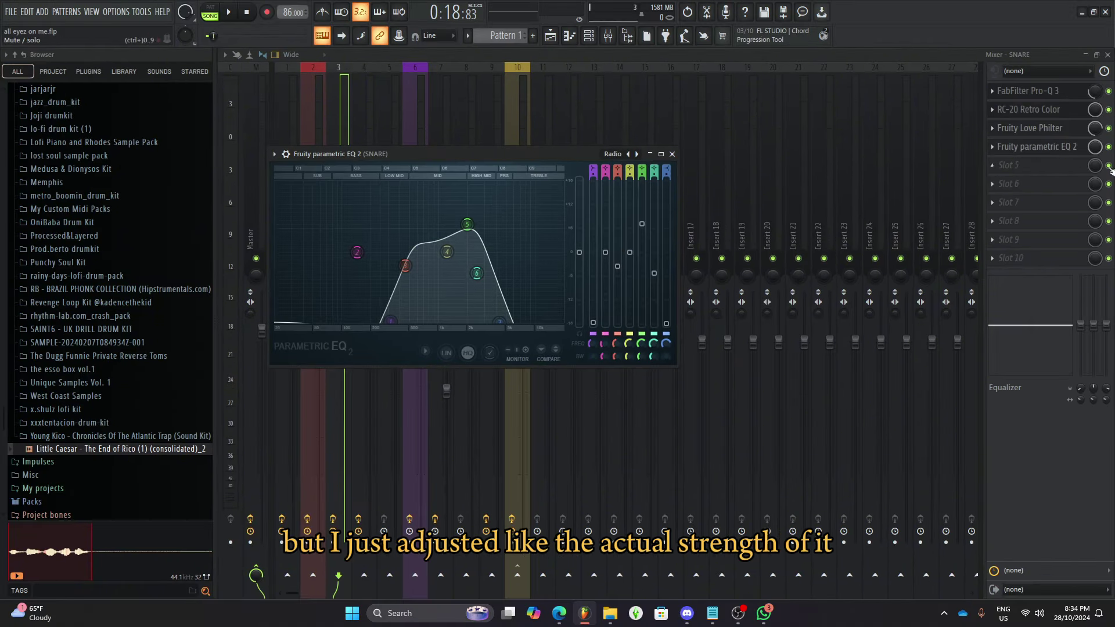
- Delete Fruity parametric EQ 2 from slot 4 of the SNARE insert
left_click(1007, 150)
left_click(995, 153)
left_click(1011, 172)
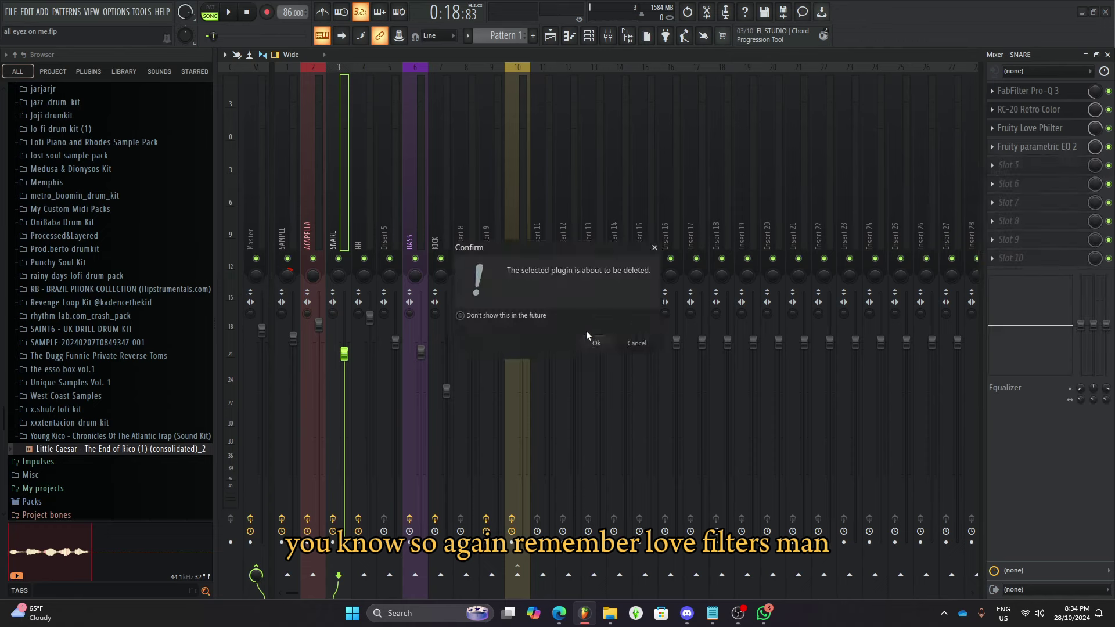
left_click(595, 342)
- Inspect the FabFilter Pro-Q 3 curve on the HH insert
left_click(362, 232)
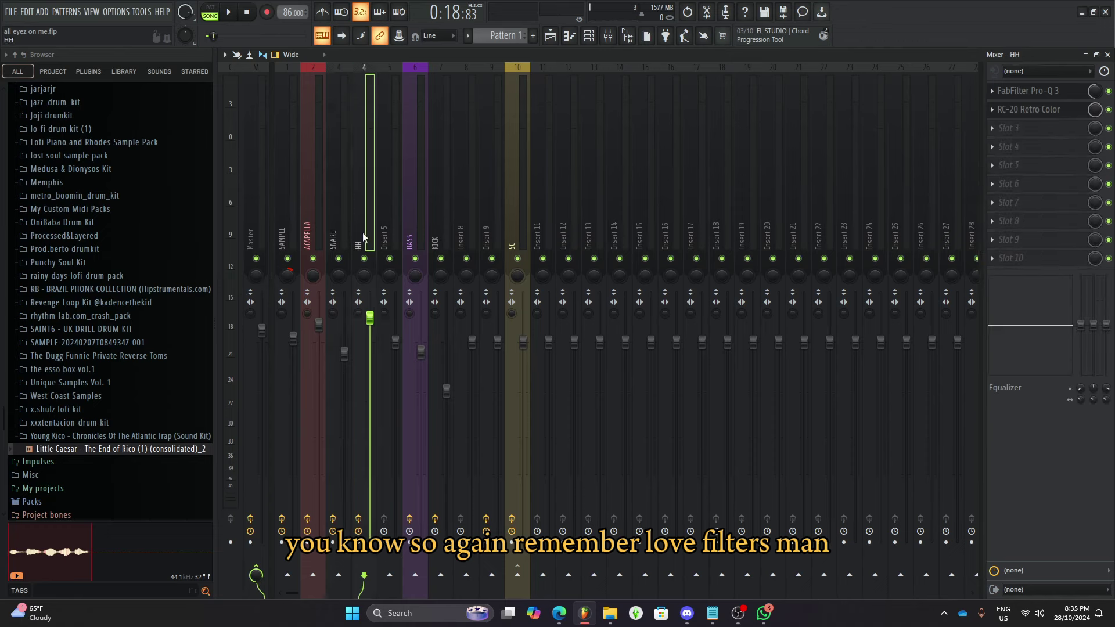
left_click(1034, 91)
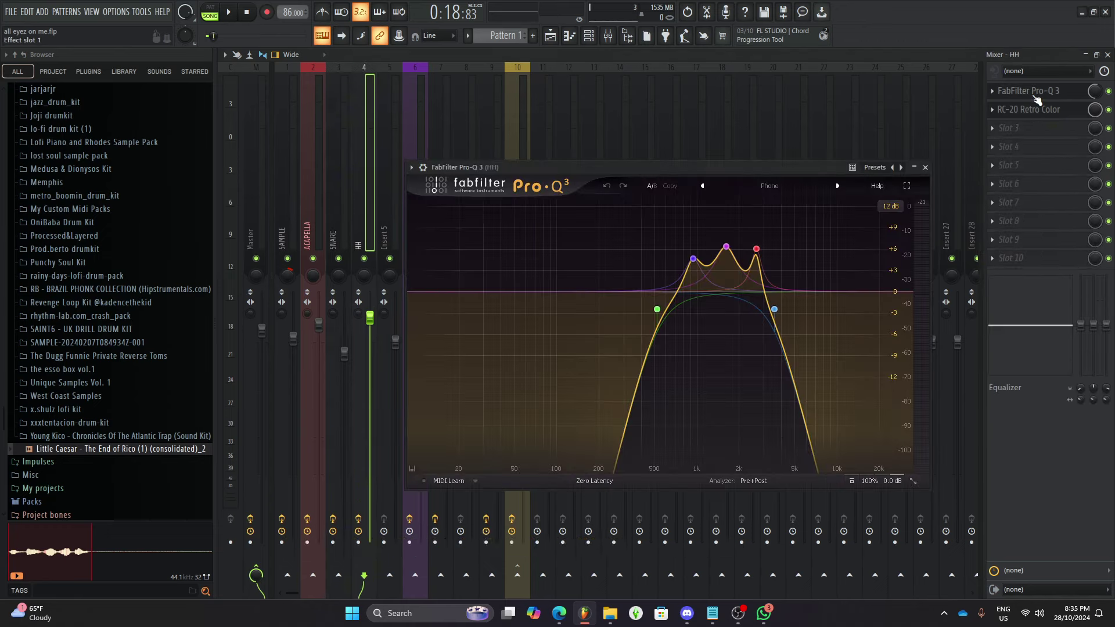
left_click_drag(744, 178, 748, 305)
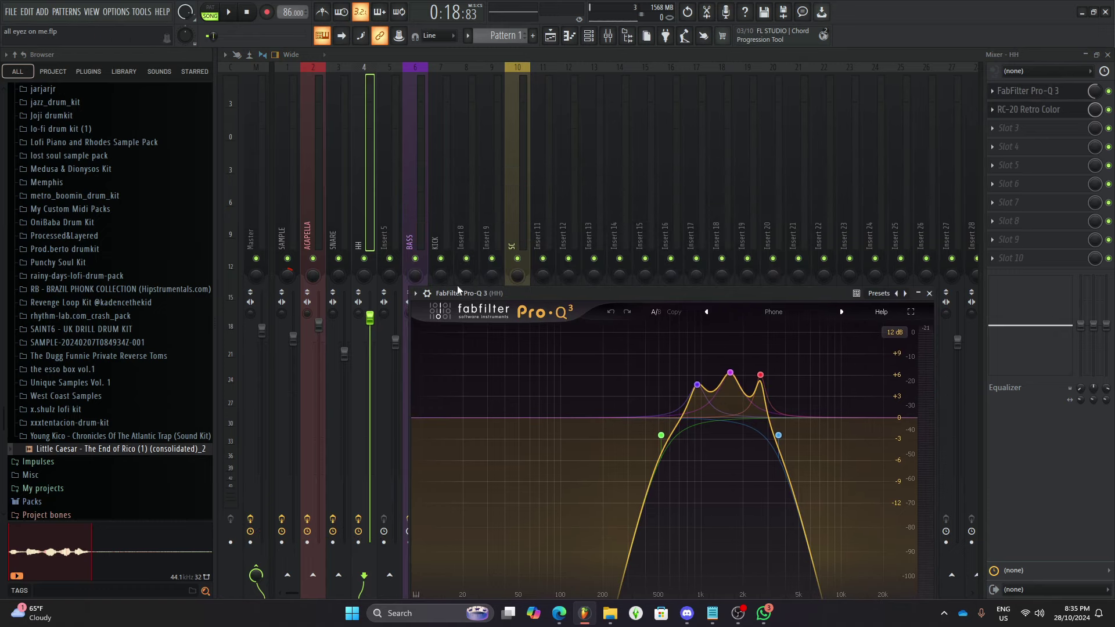
- Inspect the FabFilter Pro-Q 3 bands and Fruity Love Philter on the BASS insert
left_click(386, 249)
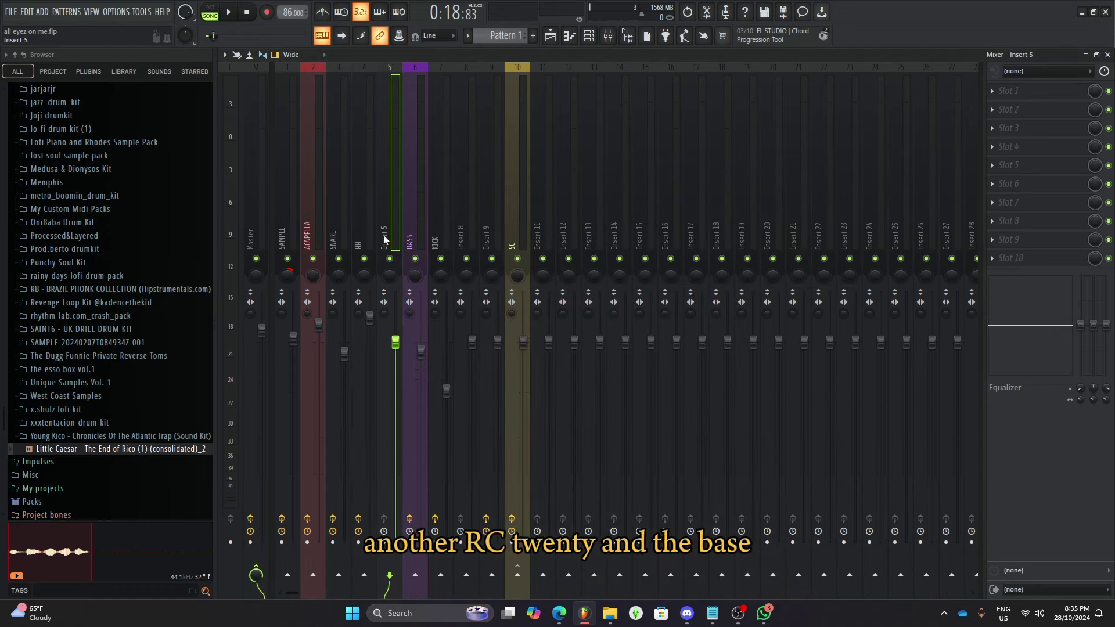
left_click(415, 250)
left_click(1043, 96)
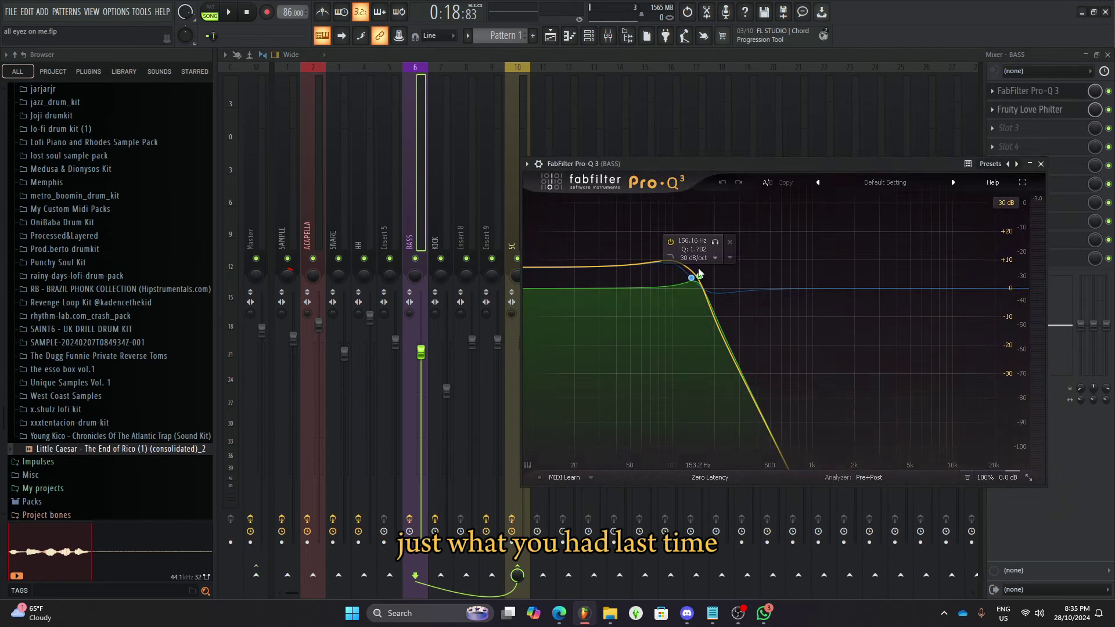
left_click(1041, 164)
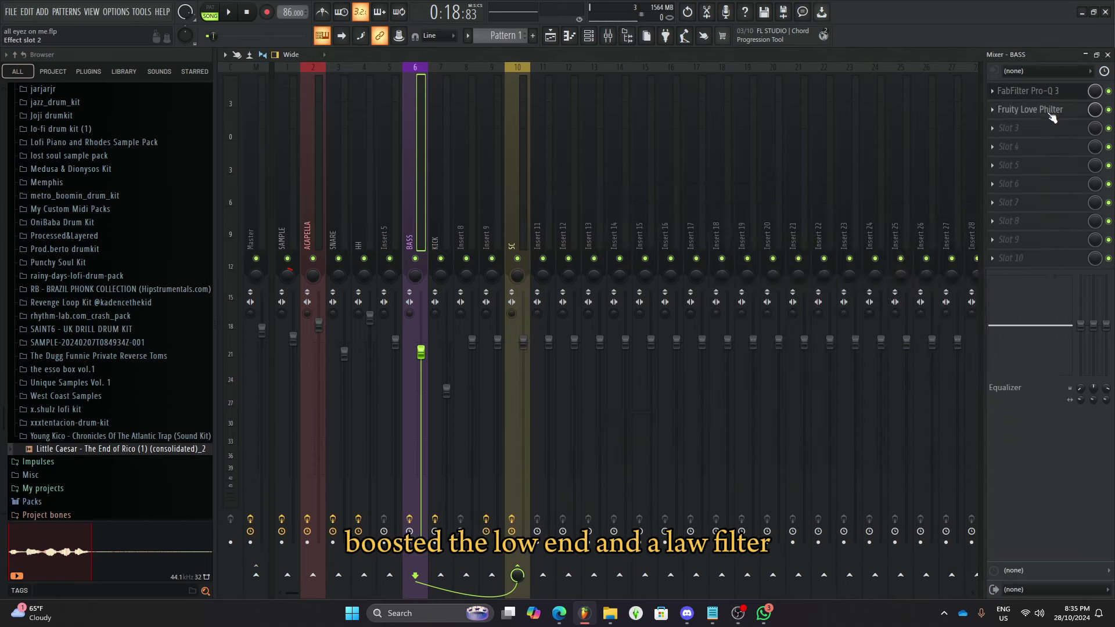
left_click(1053, 117)
left_click(1052, 113)
- Inspect Fruity Love Philter and the low boost and high cut bands in FabFilter Pro-Q 3 on the KICK insert
left_click(434, 232)
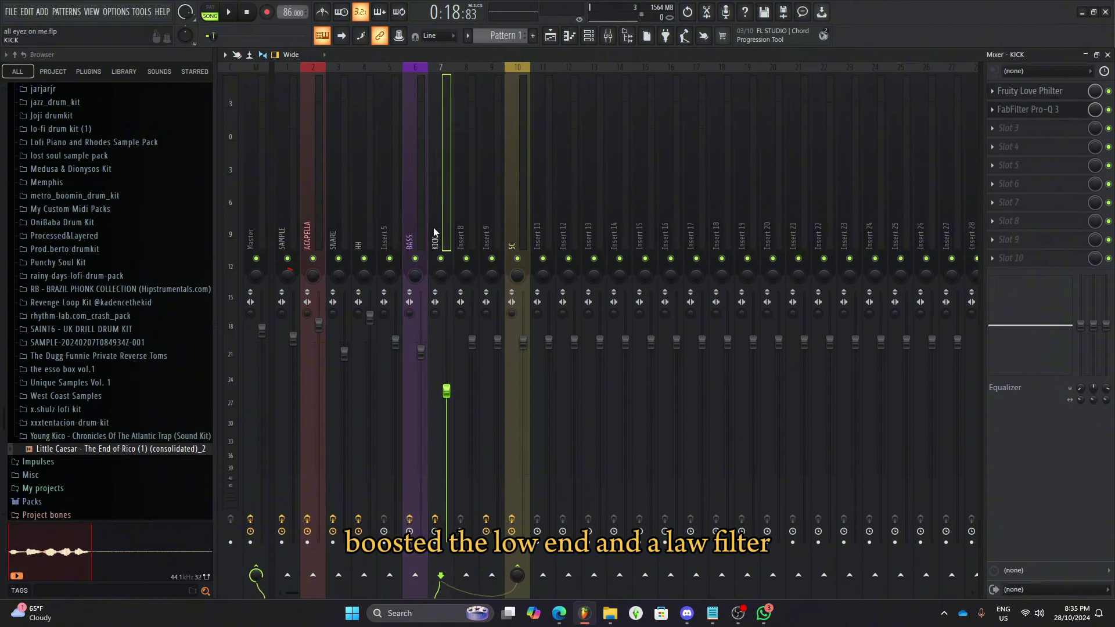
left_click(1050, 93)
left_click(1049, 95)
left_click(1039, 111)
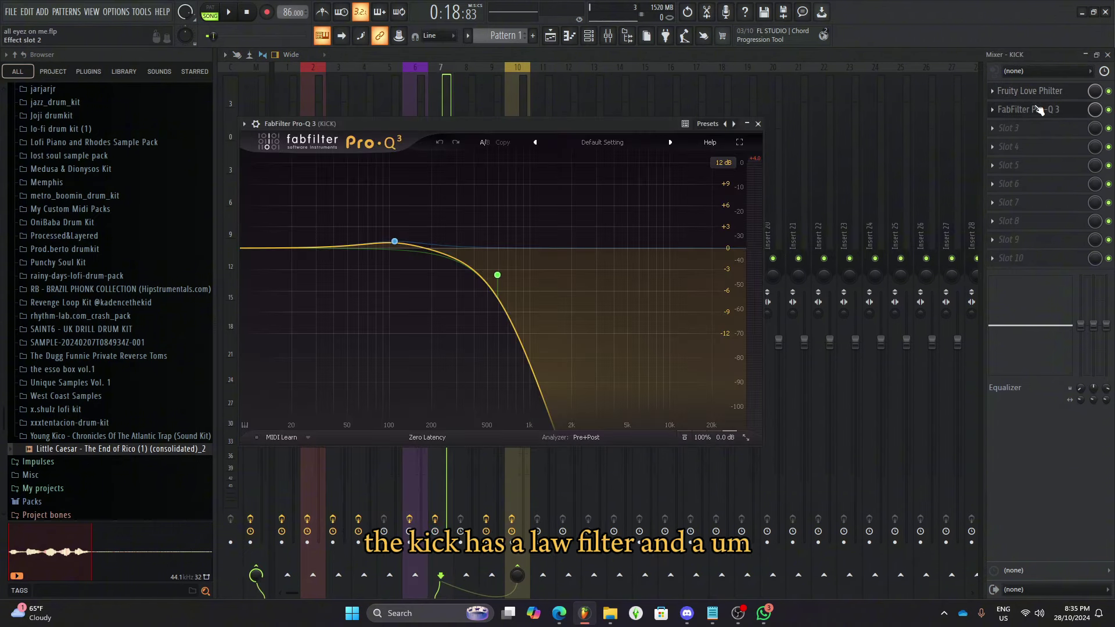
left_click_drag(591, 130, 877, 283)
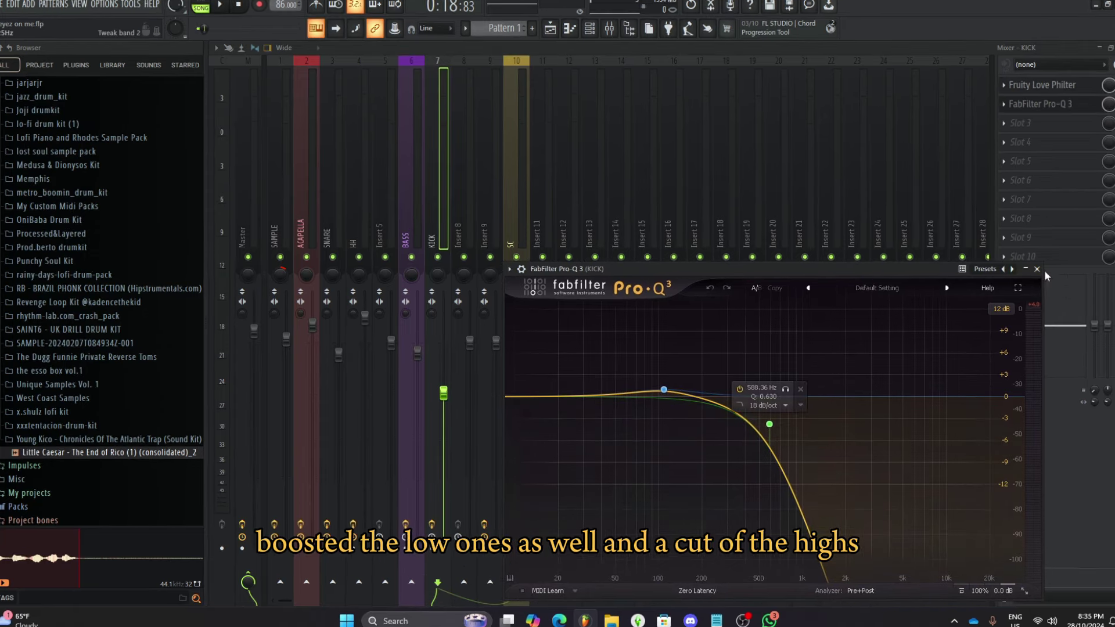
left_click(1036, 269)
- Check the effects chains of Insert 8 and Insert 9 and bring up the channel rack
left_click(474, 224)
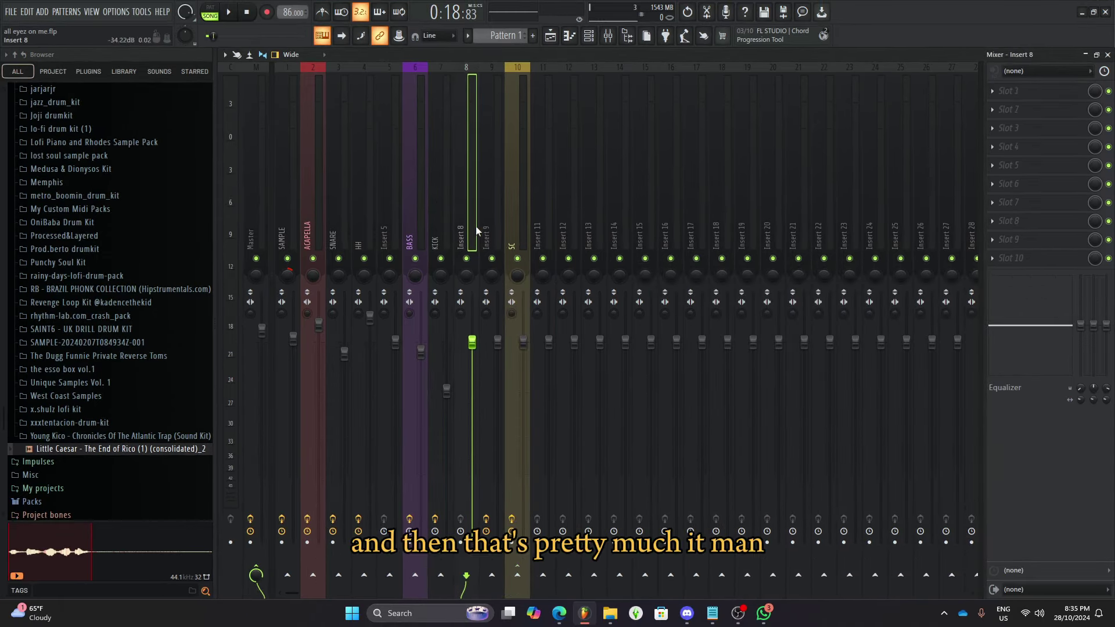
left_click(486, 230)
left_click(609, 36)
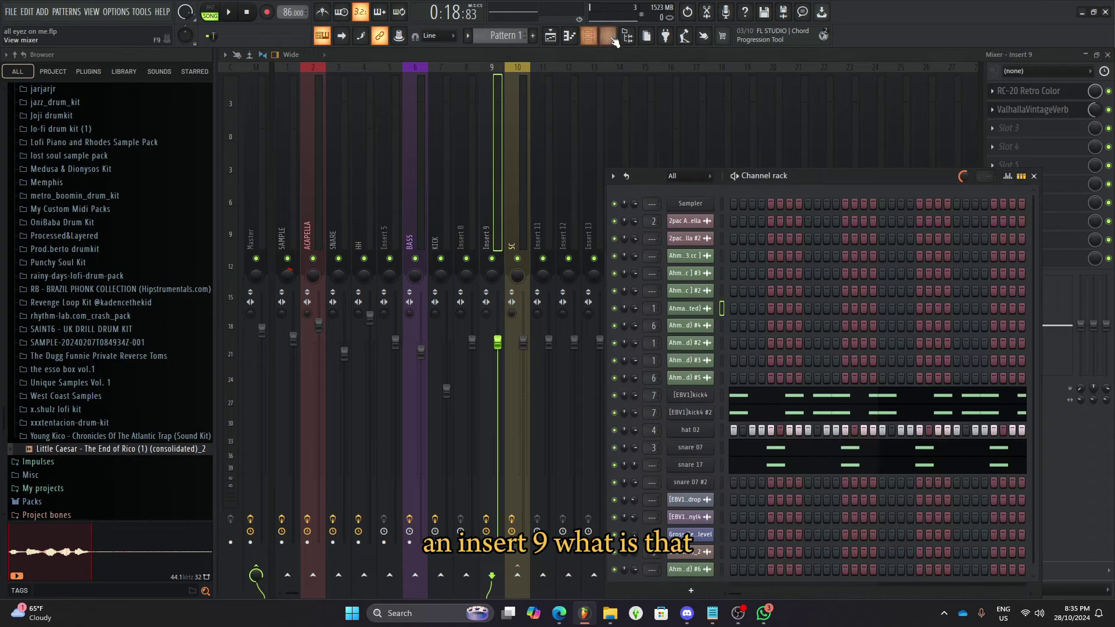
- Show the playlist and inspect the audio clip settings of the [EBV1]vinyl4 clip on Track 9
key("F5")
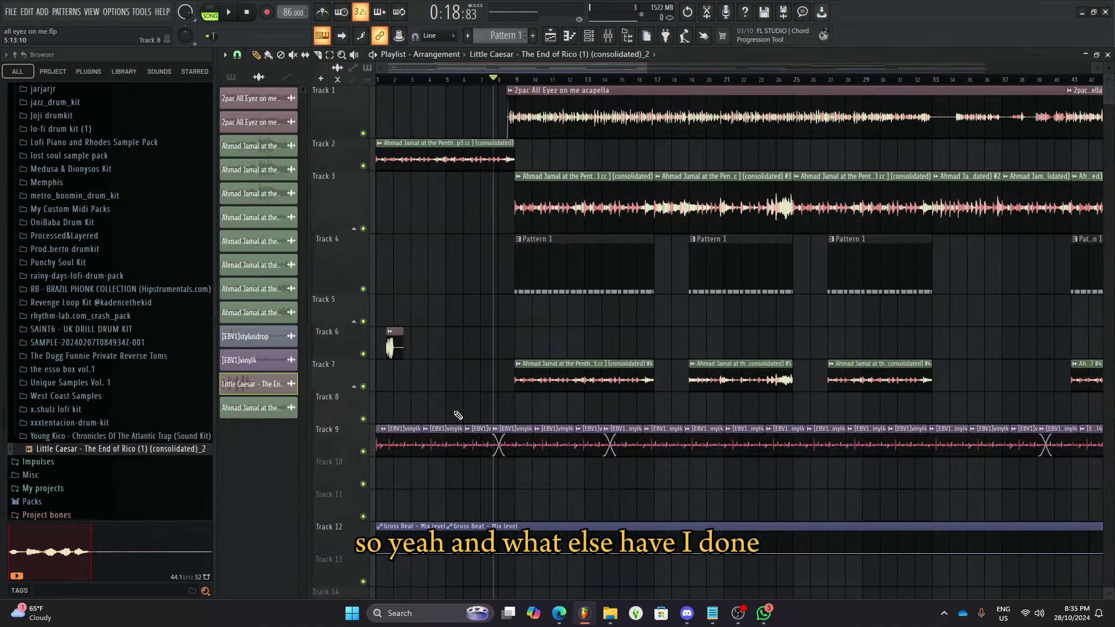
scroll(415, 380, "down", 2)
scroll(446, 141, "up", 4)
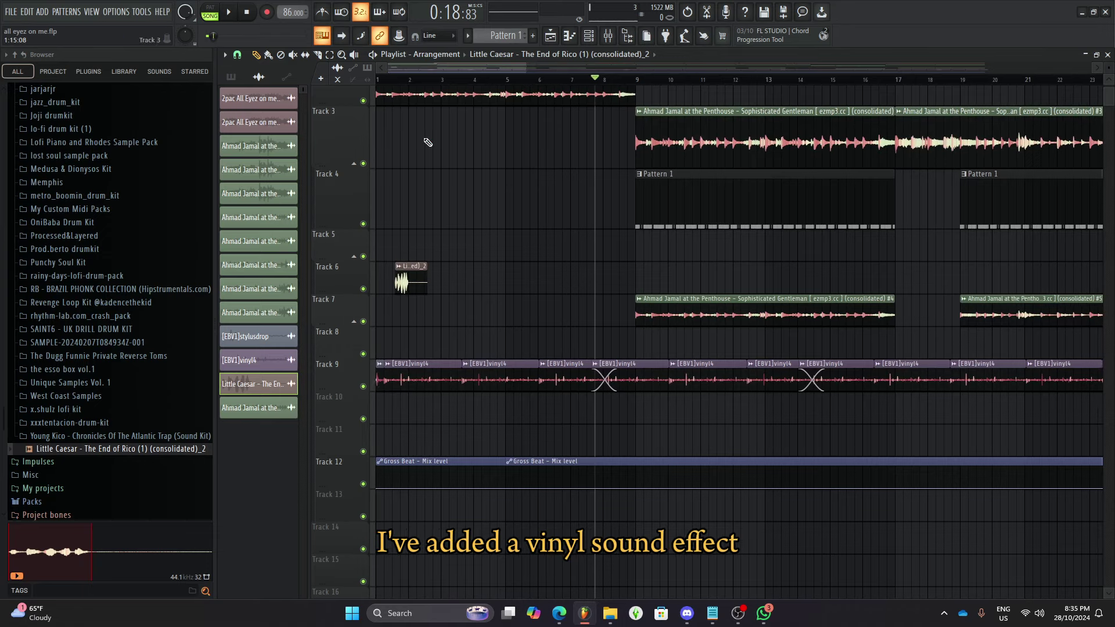
double_click(430, 376)
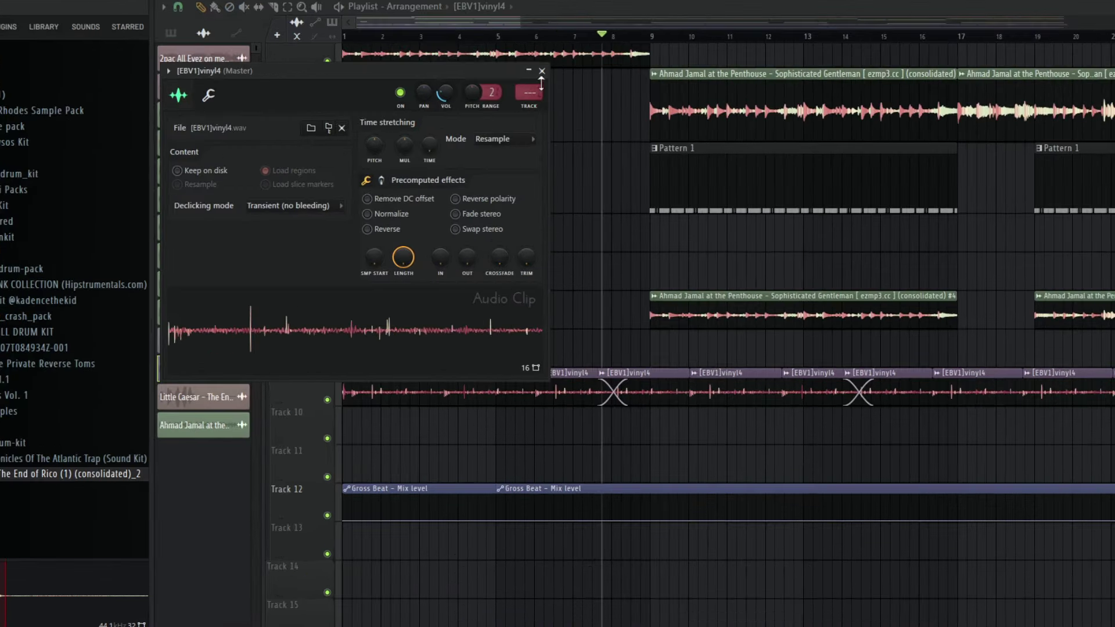
left_click(542, 71)
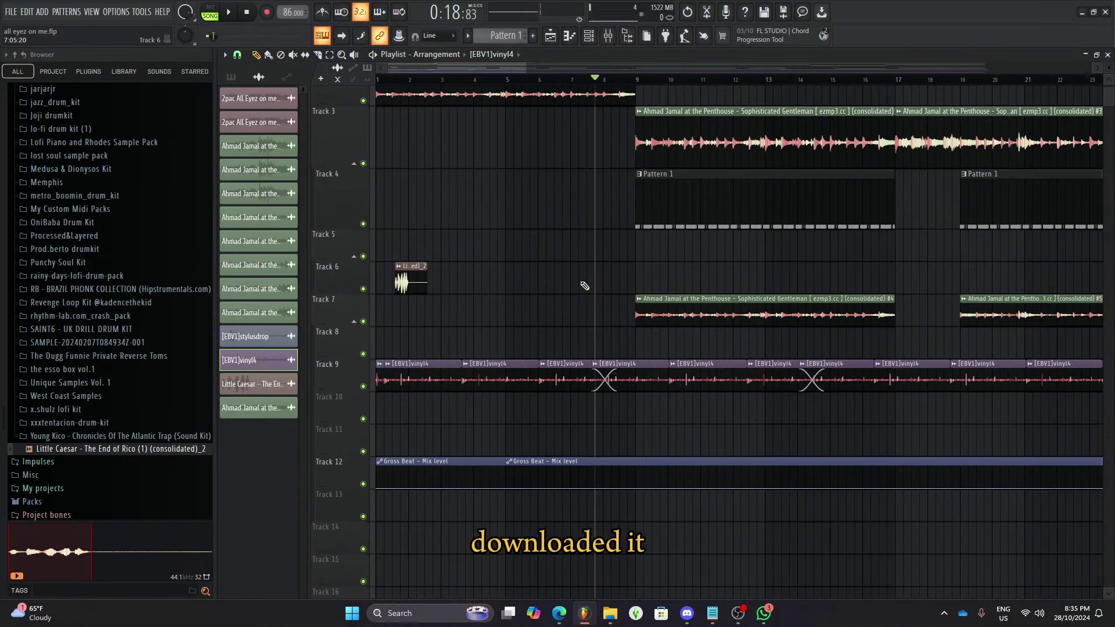
- Return the song position to the start and look over the whole playlist arrangement down to the Gross Beat automation
scroll(581, 288, "down", 3, "ctrl")
scroll(448, 325, "up", 2)
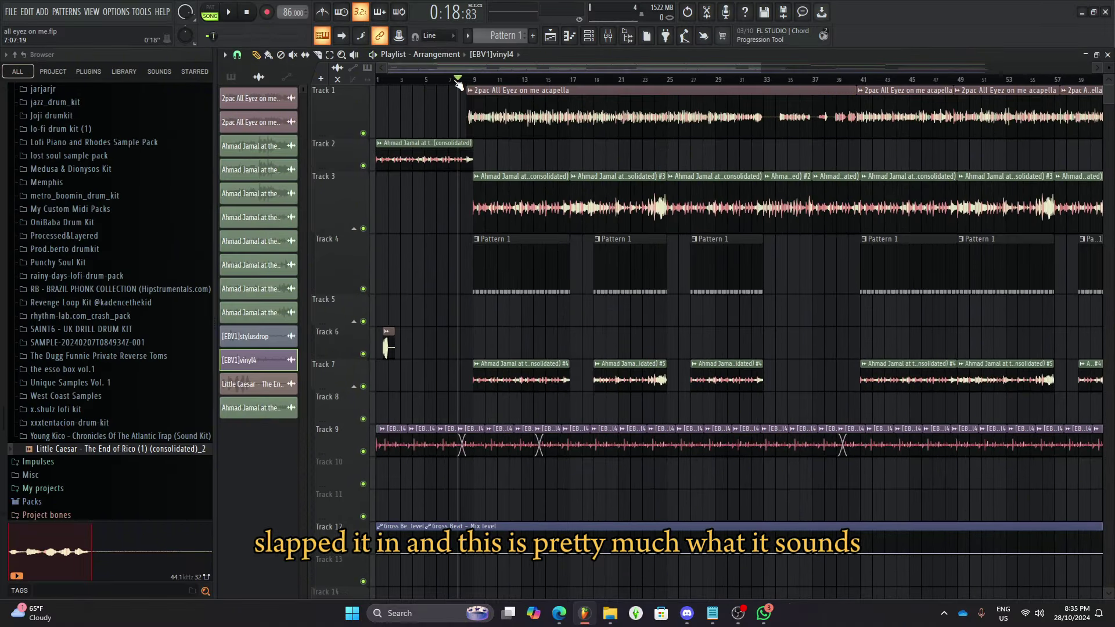
key("space")
scroll(453, 449, "down", 2)
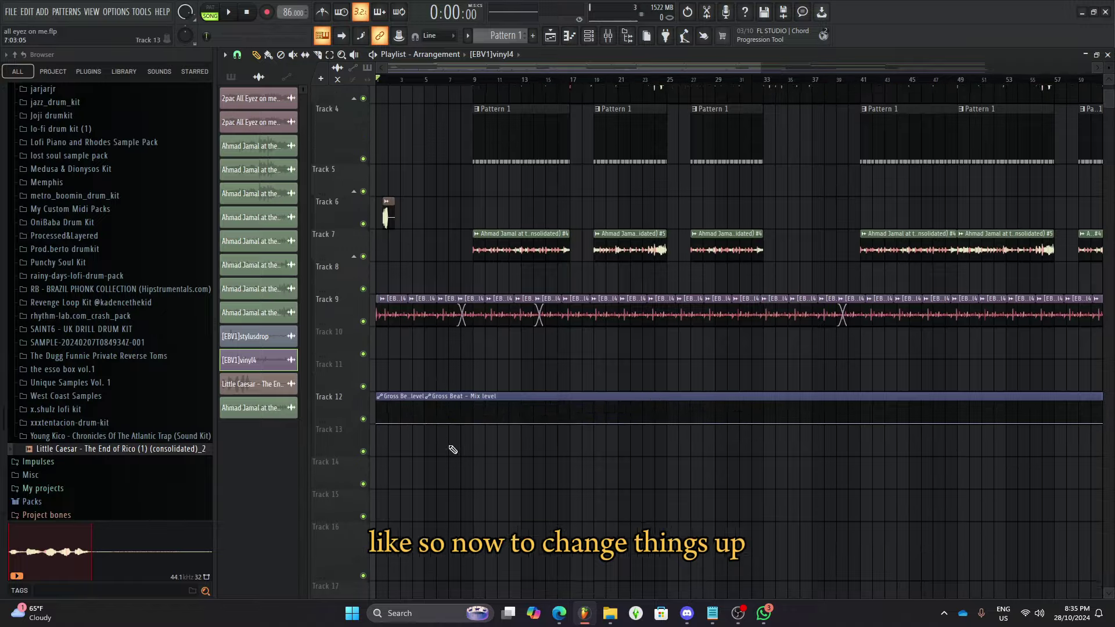
scroll(453, 449, "down", 3, "ctrl")
scroll(657, 371, "up", 2)
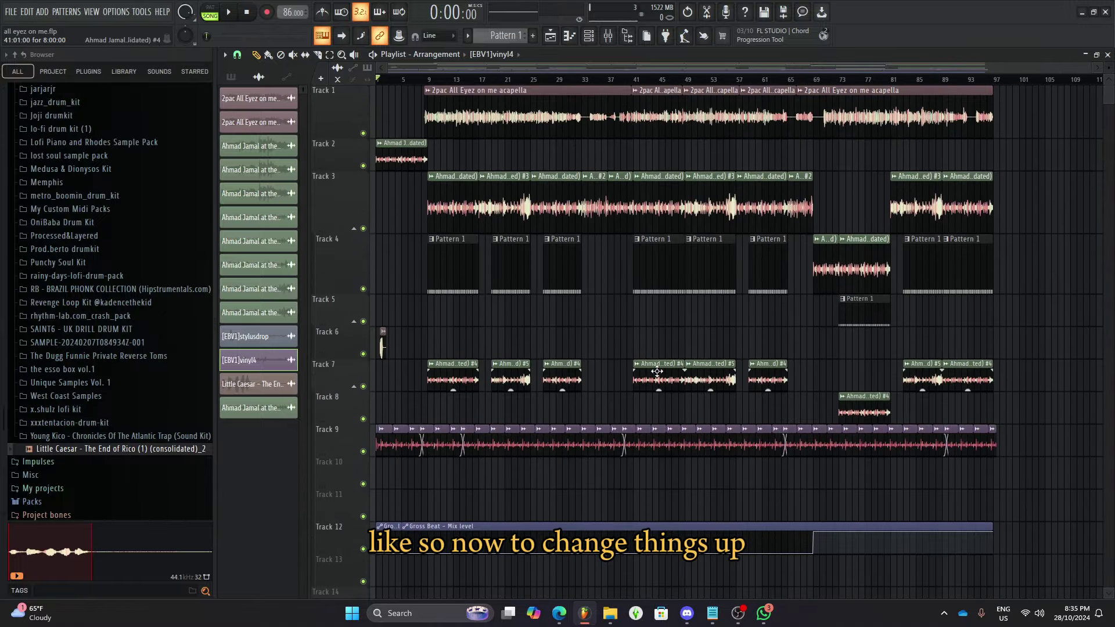
- Open Gross Beat on the SAMPLE insert and examine its time envelope
left_click(608, 36)
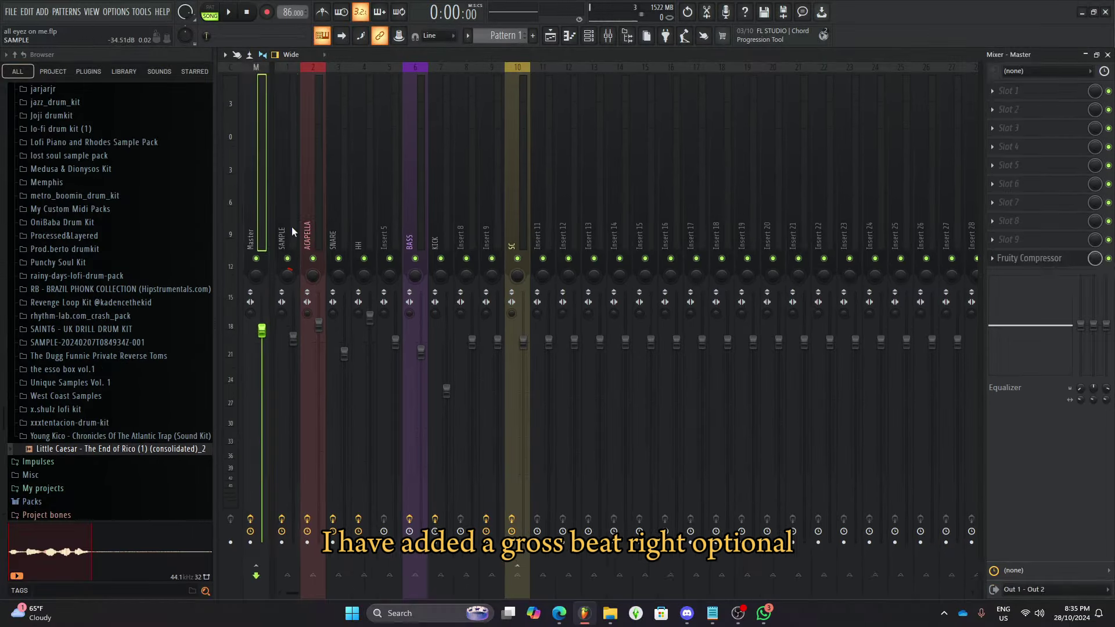
left_click(234, 176)
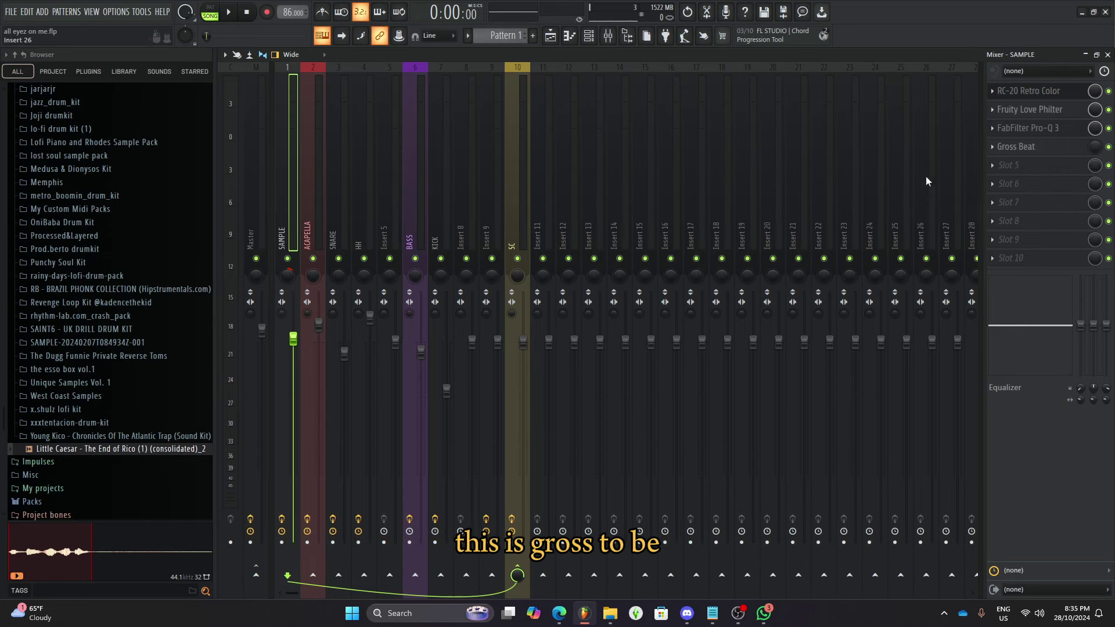
left_click(1056, 155)
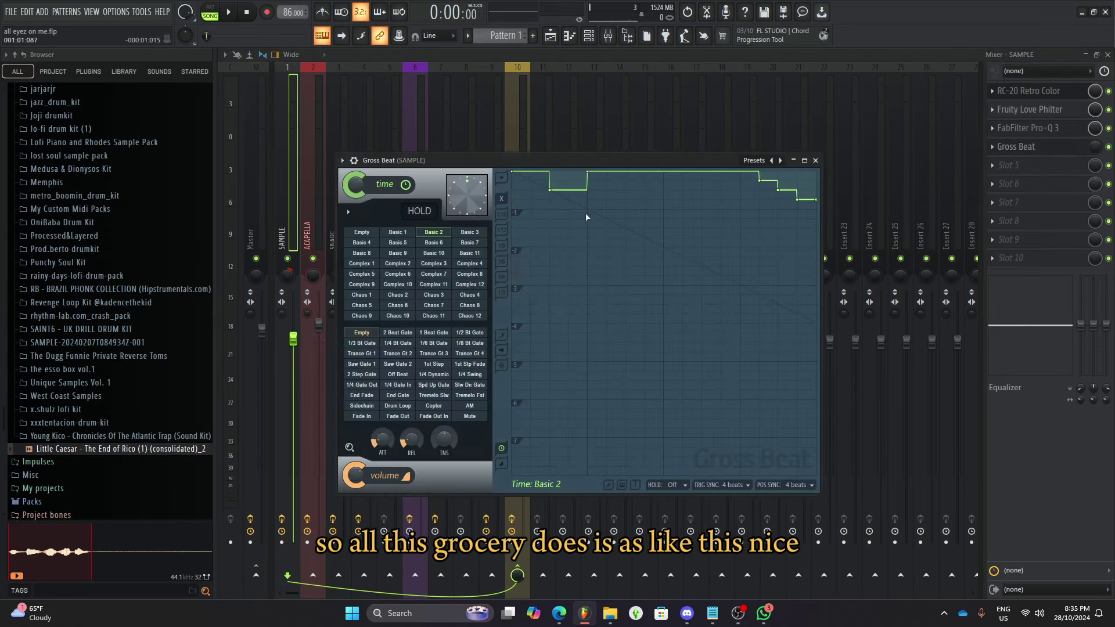
- Audition the Gross Beat section of the playlist from bar 73 with the acapella track muted
left_click(550, 35)
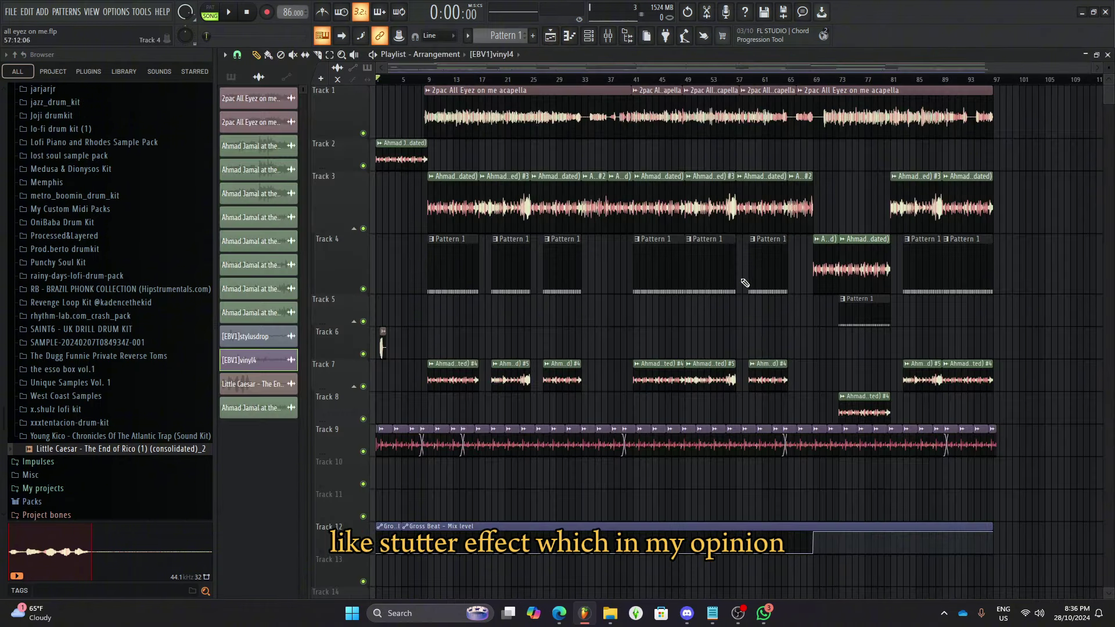
scroll(796, 348, "up", 8)
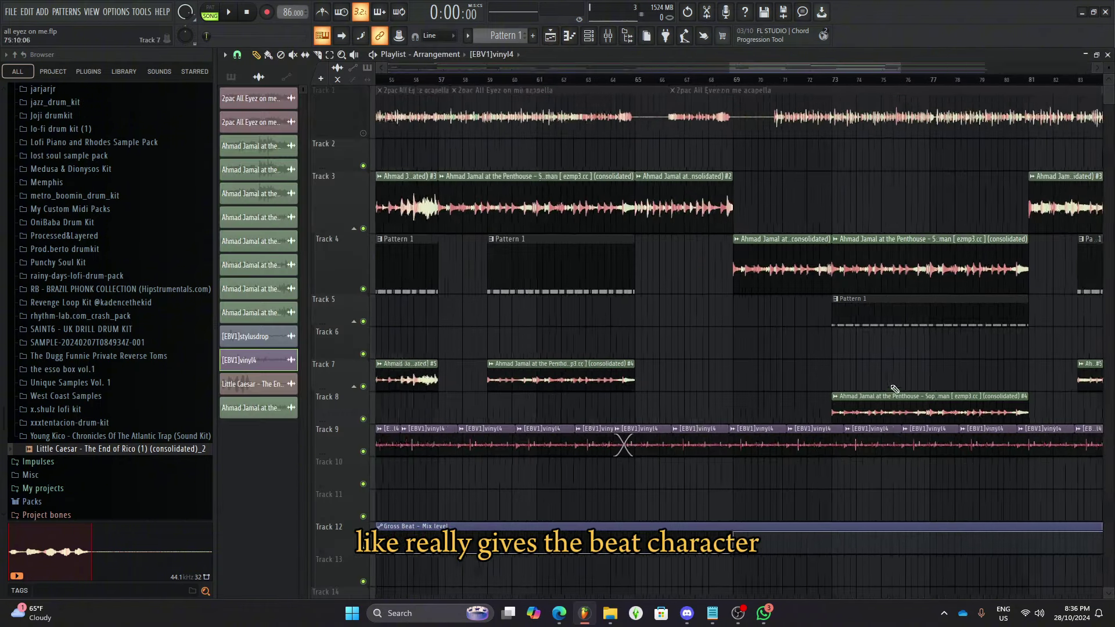
left_click(865, 79)
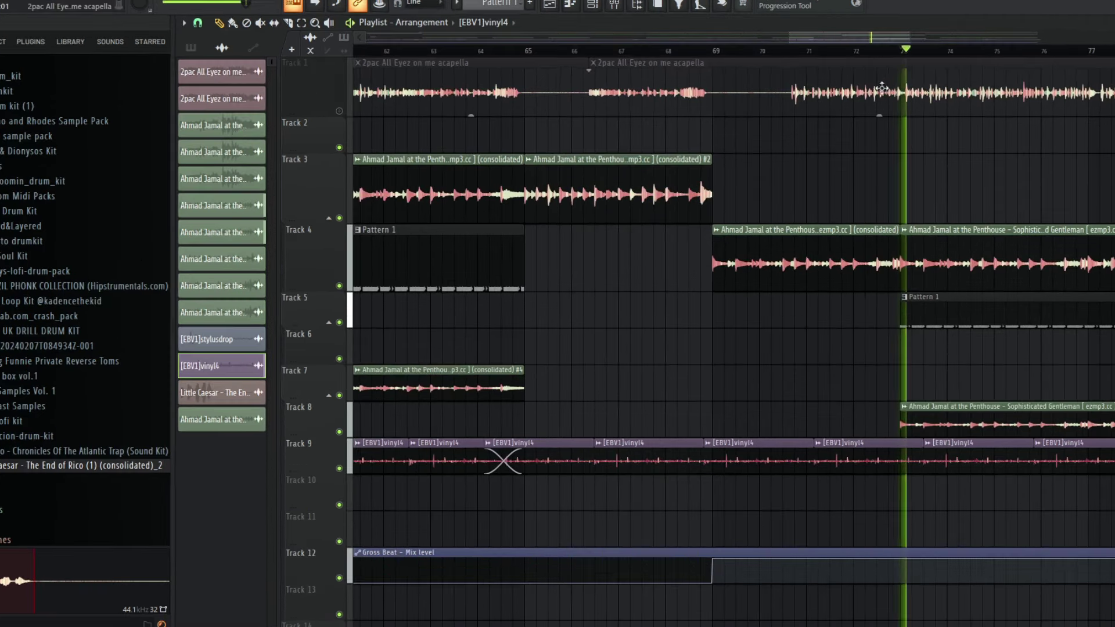
left_click_drag(820, 37, 908, 39)
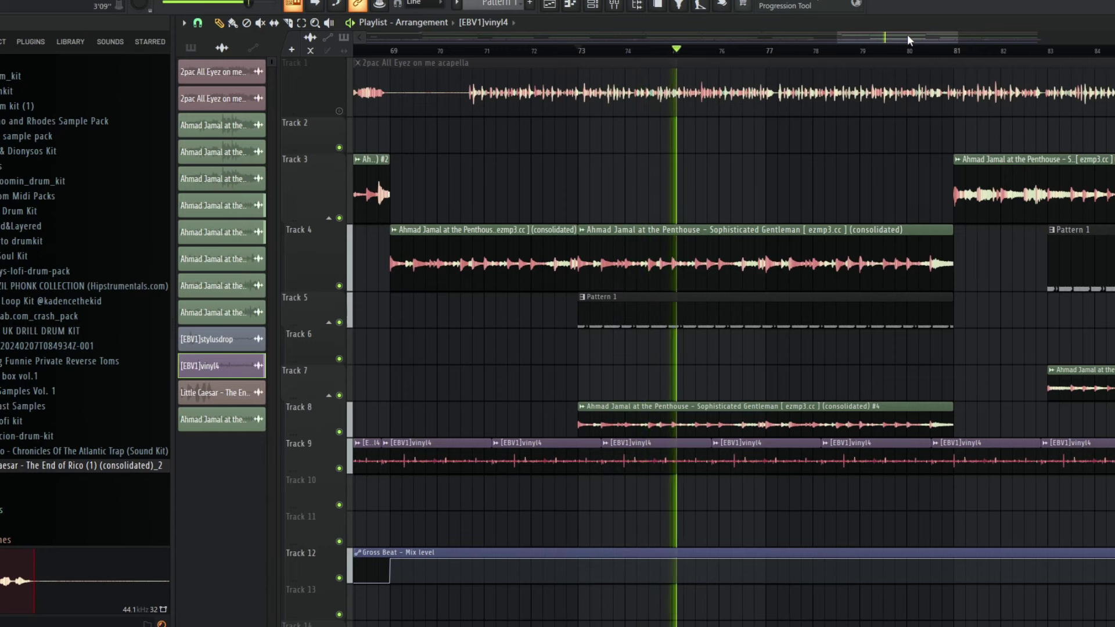
- Check the SAMPLE insert in the mixer, then review the full arrangement in the playlist
left_click(617, 5)
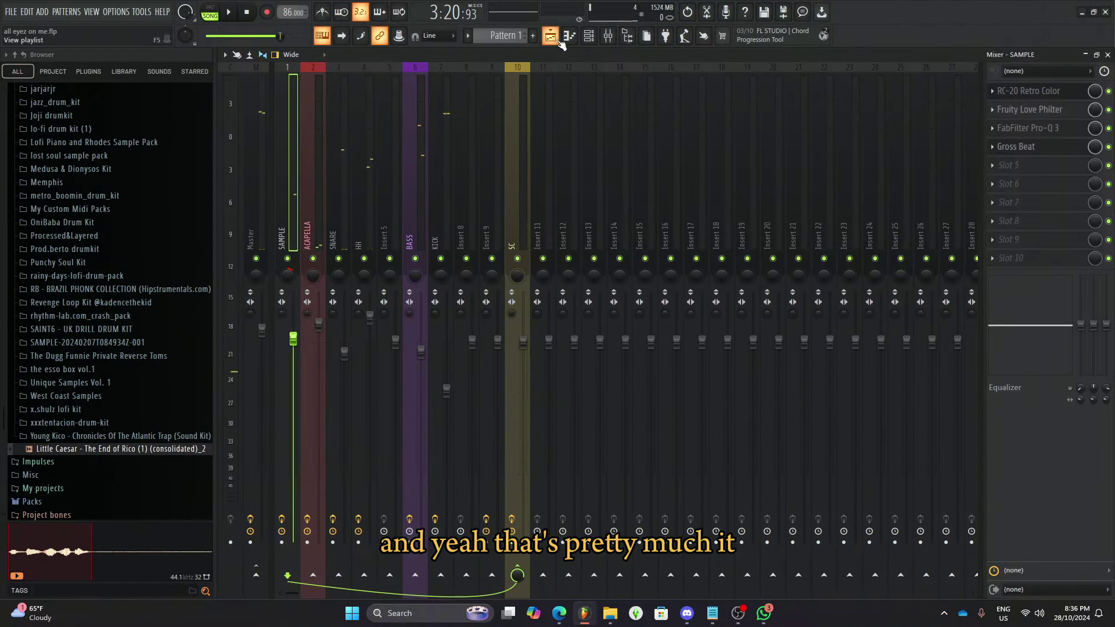
key("F5")
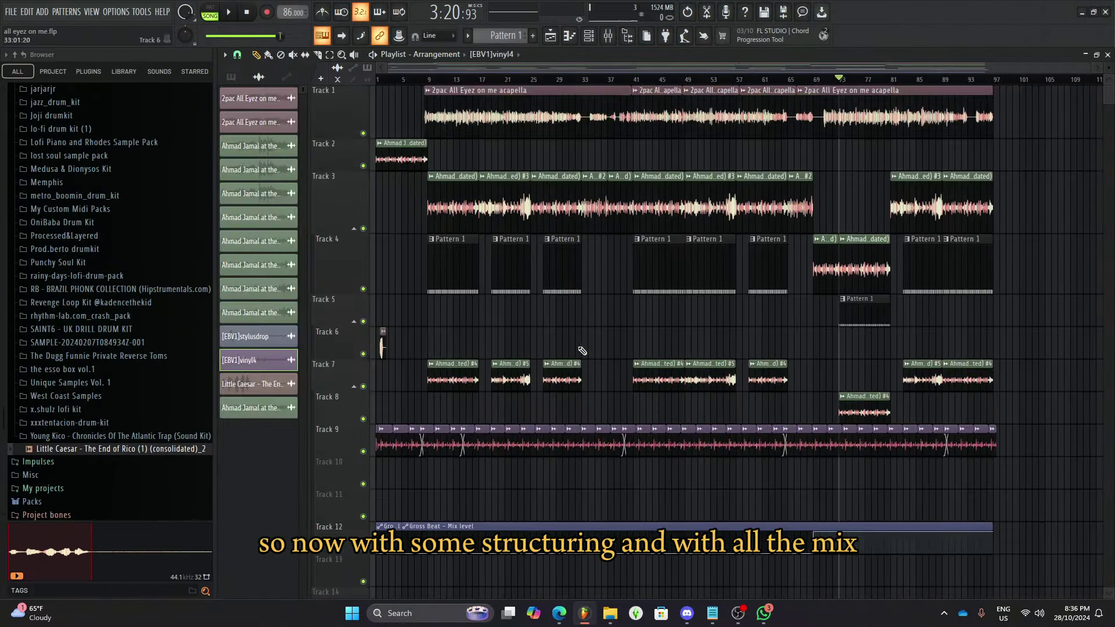
scroll(544, 368, "down", 1)
scroll(545, 368, "up", 1)
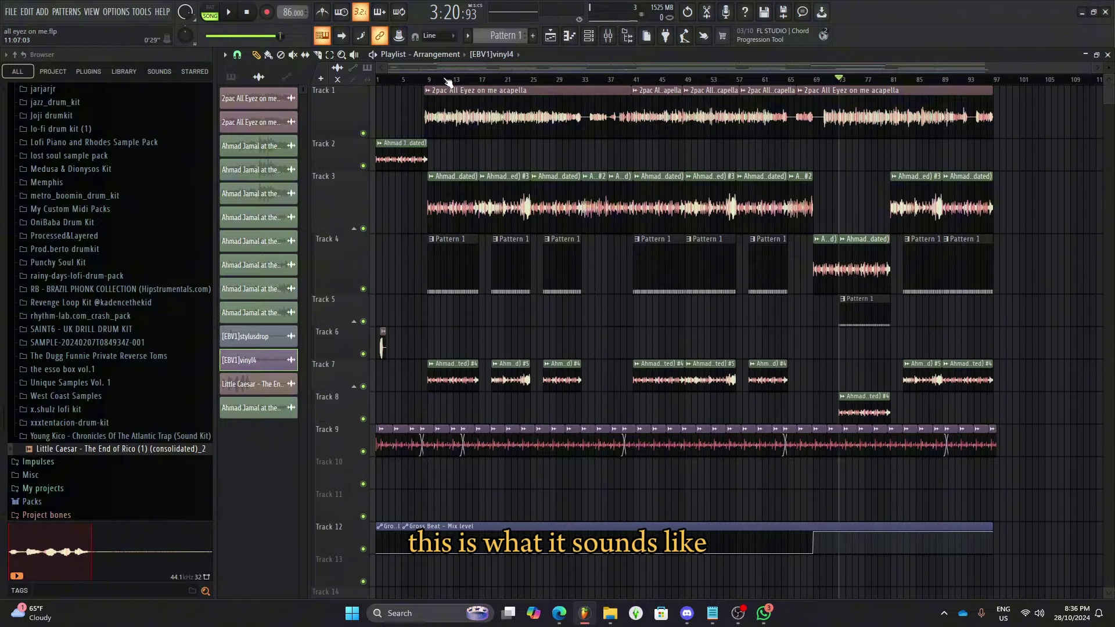